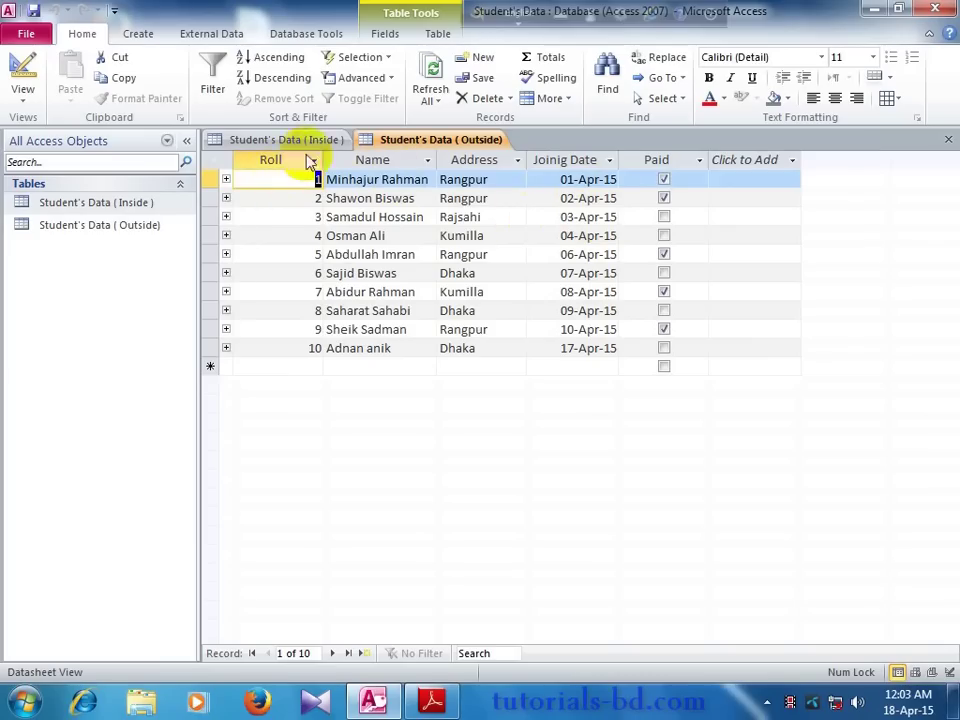
# Step: Compare the Inside and Outside Student's Data tables, finishing on the Inside table
pyautogui.click(282, 141)
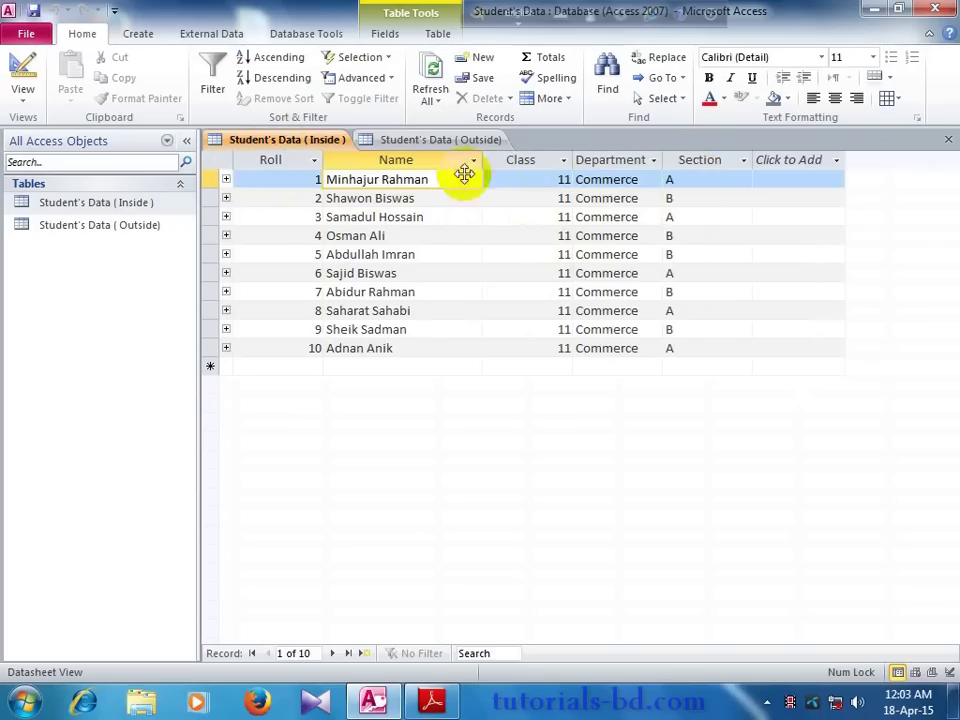
pyautogui.click(440, 141)
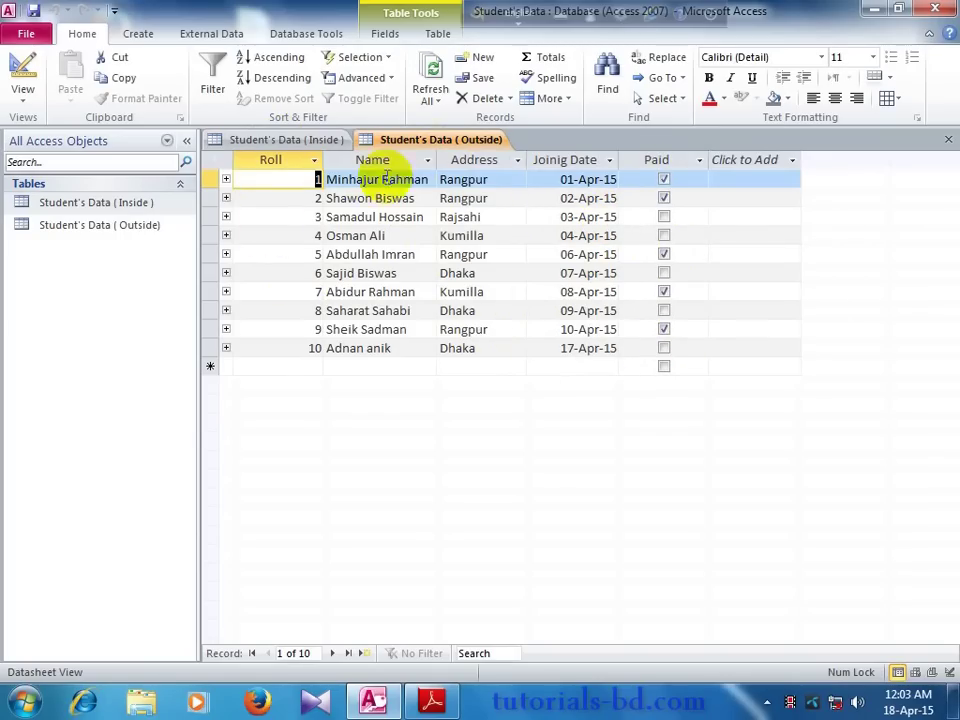
pyautogui.click(305, 141)
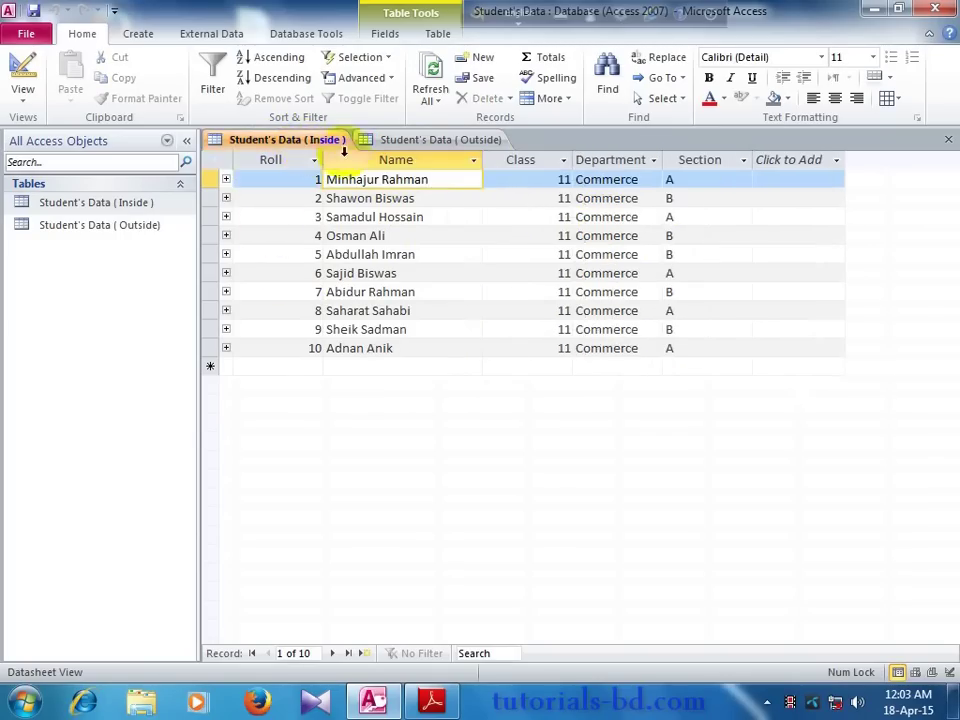
pyautogui.click(430, 142)
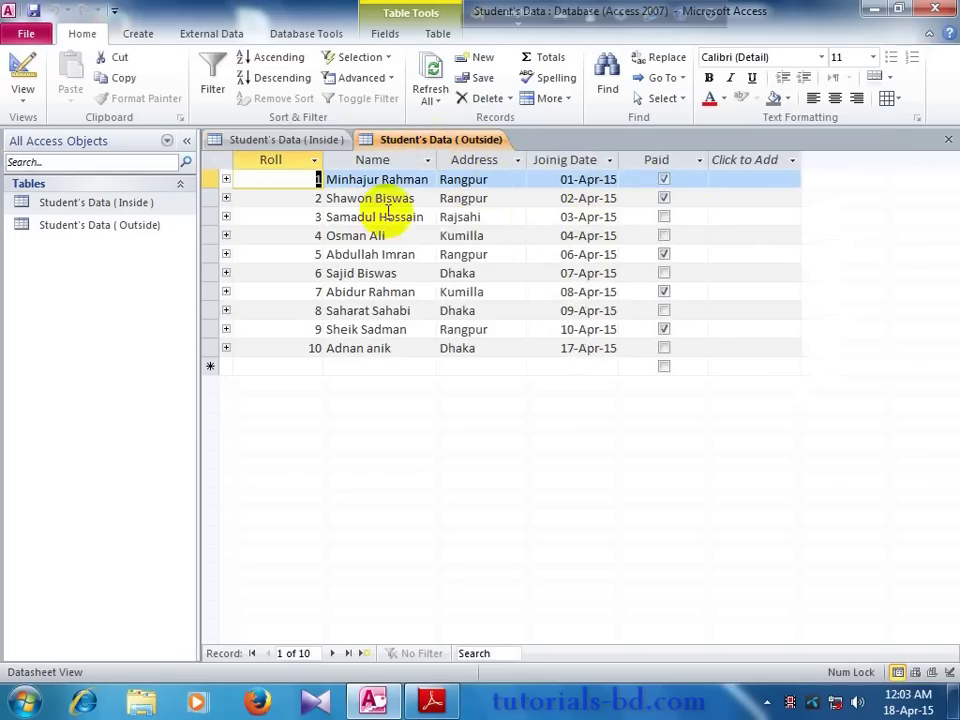
pyautogui.click(288, 142)
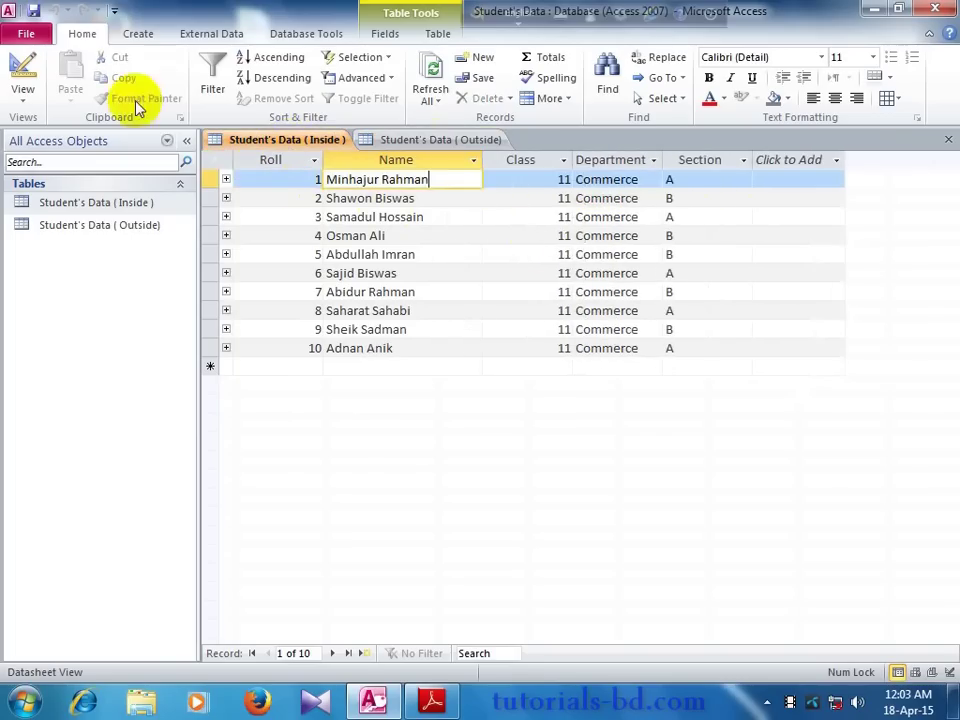
# Step: Start a new query in Design view and move the Show Table dialog up
pyautogui.click(133, 35)
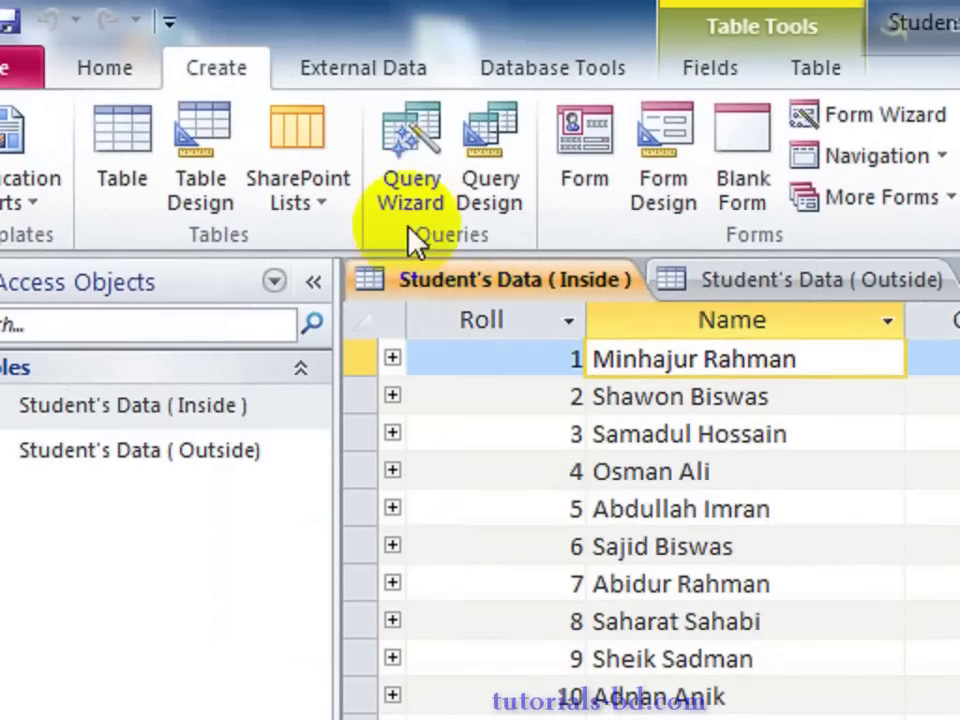
pyautogui.click(485, 205)
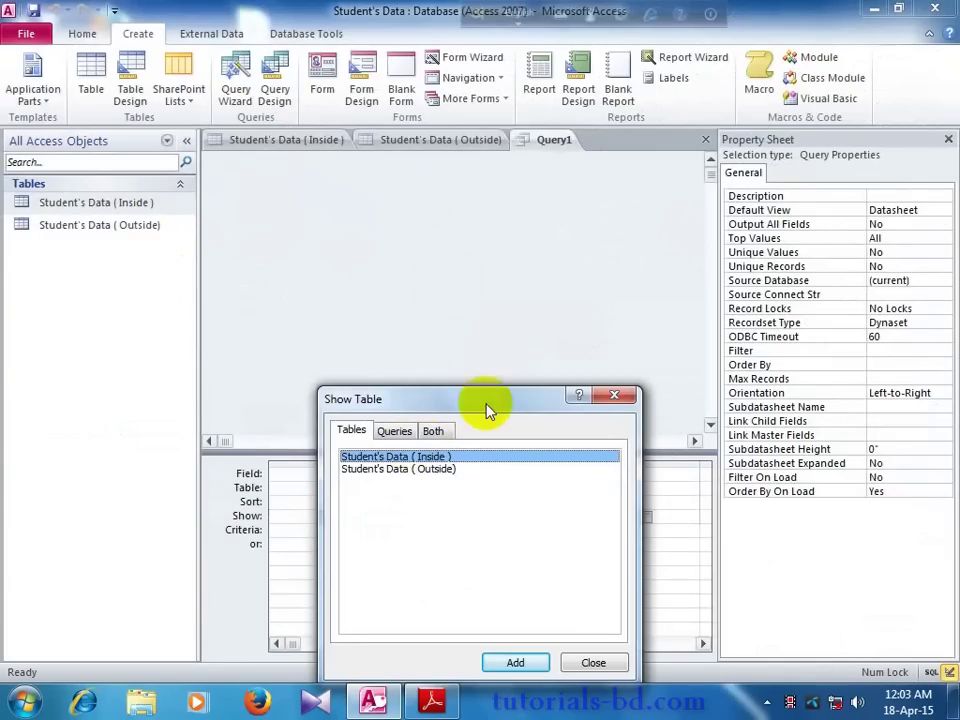
pyautogui.moveTo(487, 410); pyautogui.dragTo(531, 303)
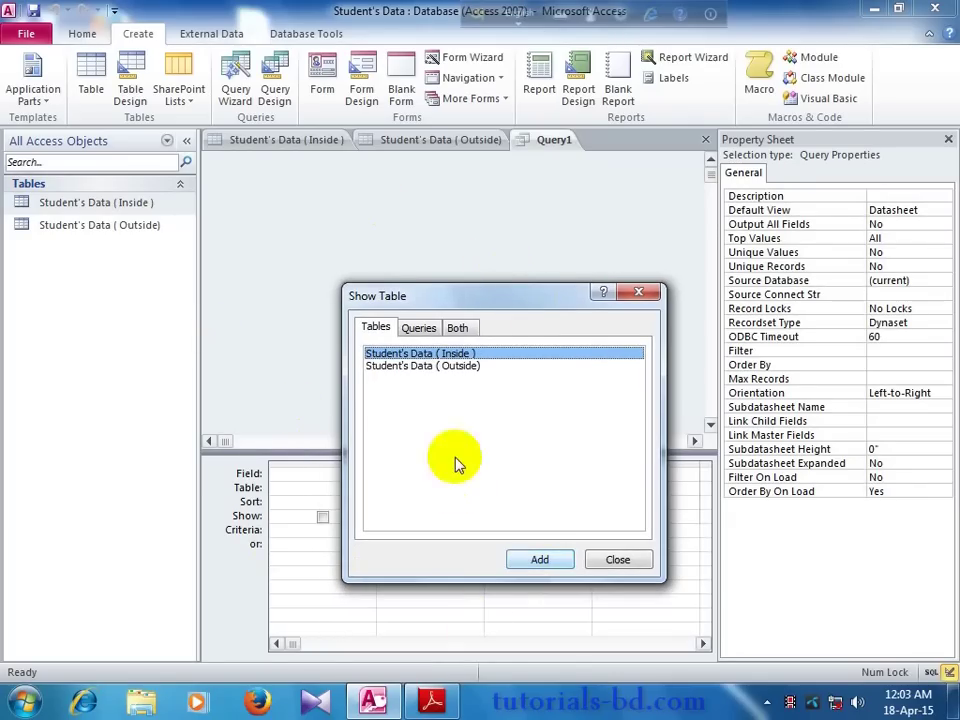
pyautogui.moveTo(497, 299); pyautogui.dragTo(460, 256)
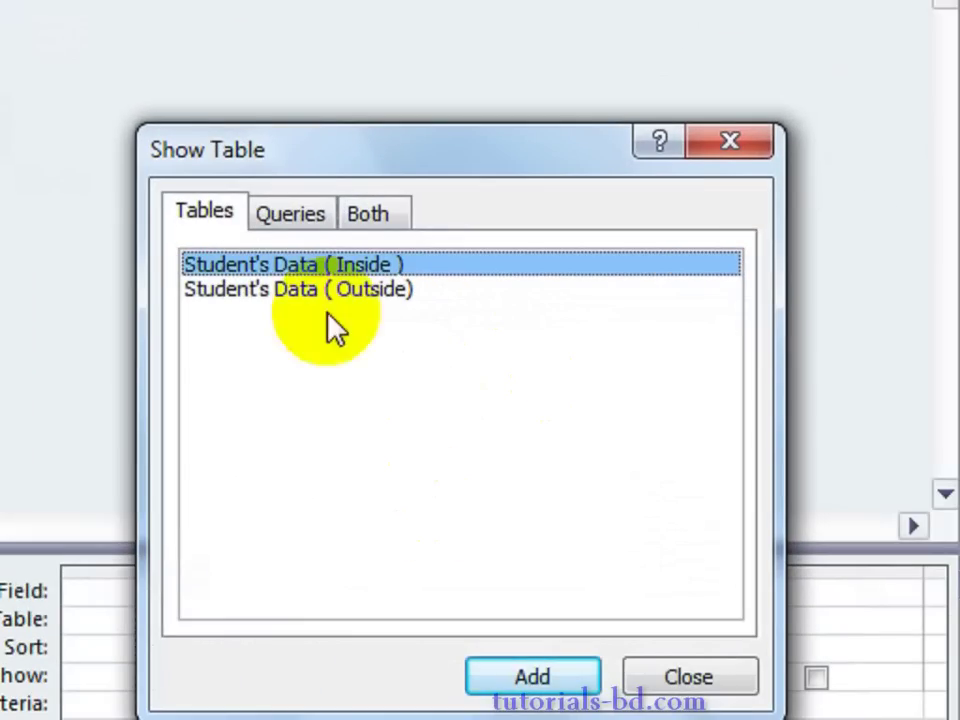
# Step: Add the Student's Data Inside and Outside tables to the query from the Both list
pyautogui.click(272, 222)
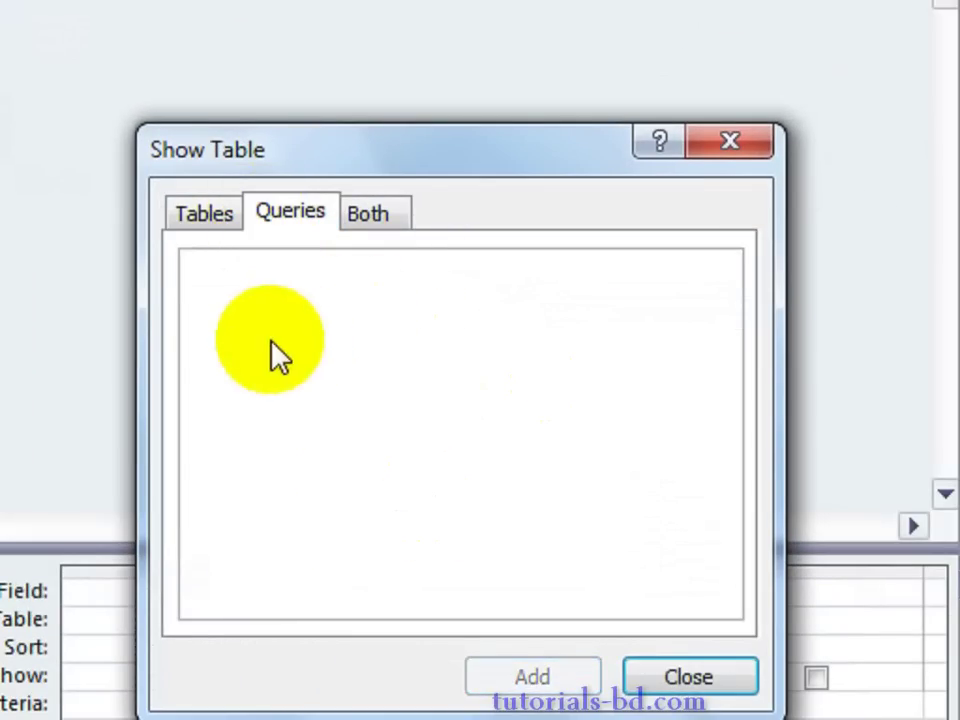
pyautogui.click(386, 215)
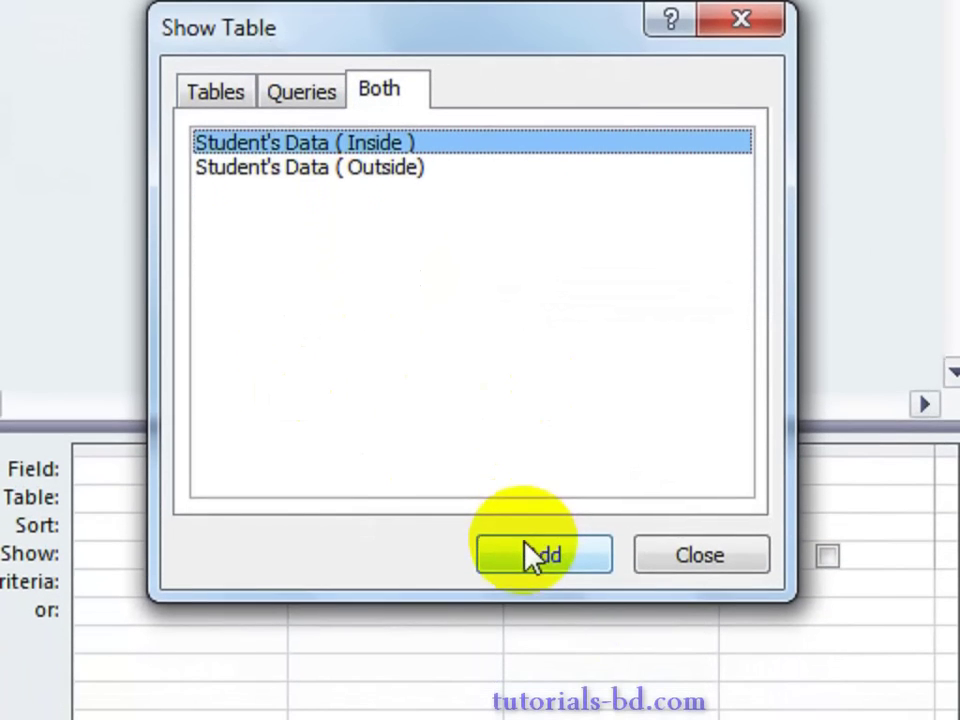
pyautogui.click(533, 557)
pyautogui.click(358, 170)
pyautogui.click(493, 558)
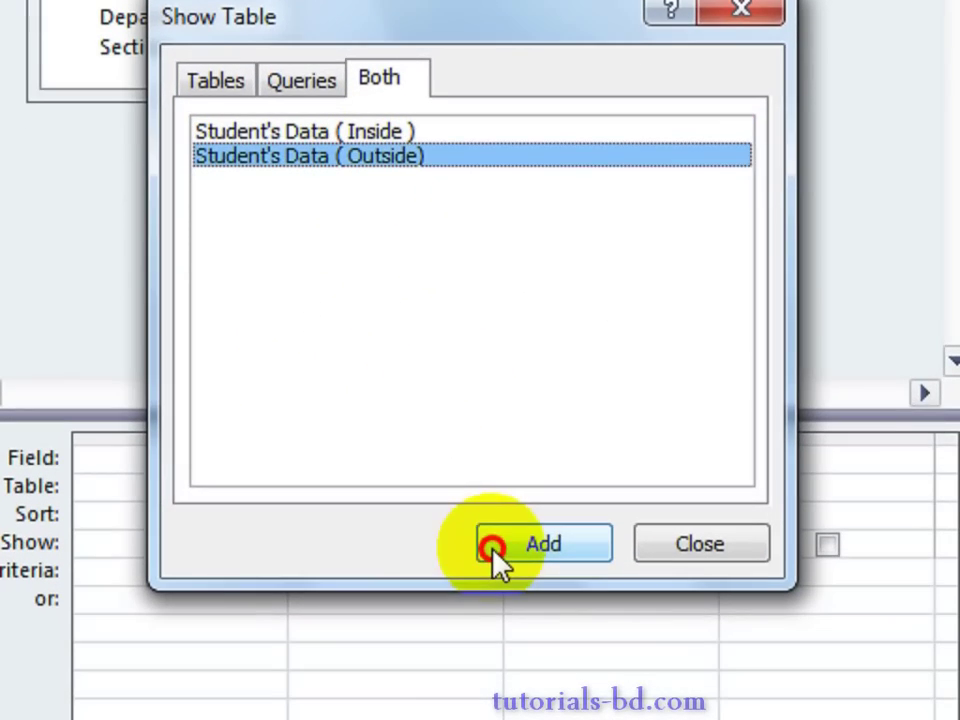
pyautogui.click(720, 548)
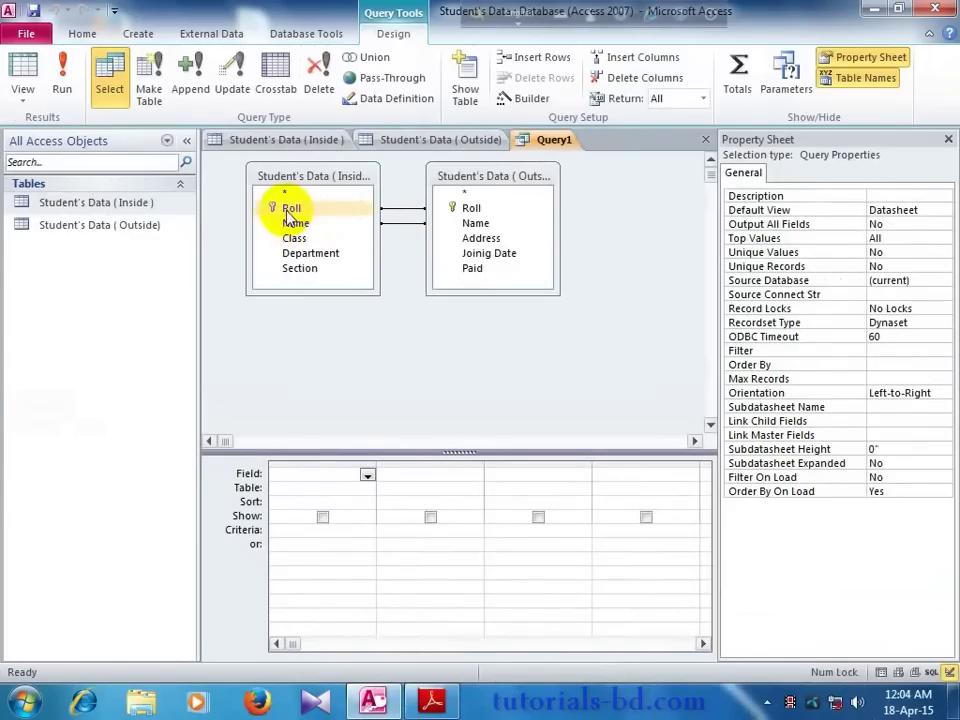
# Step: Add Roll and Name from the Inside table as the first two query fields
pyautogui.click(348, 226)
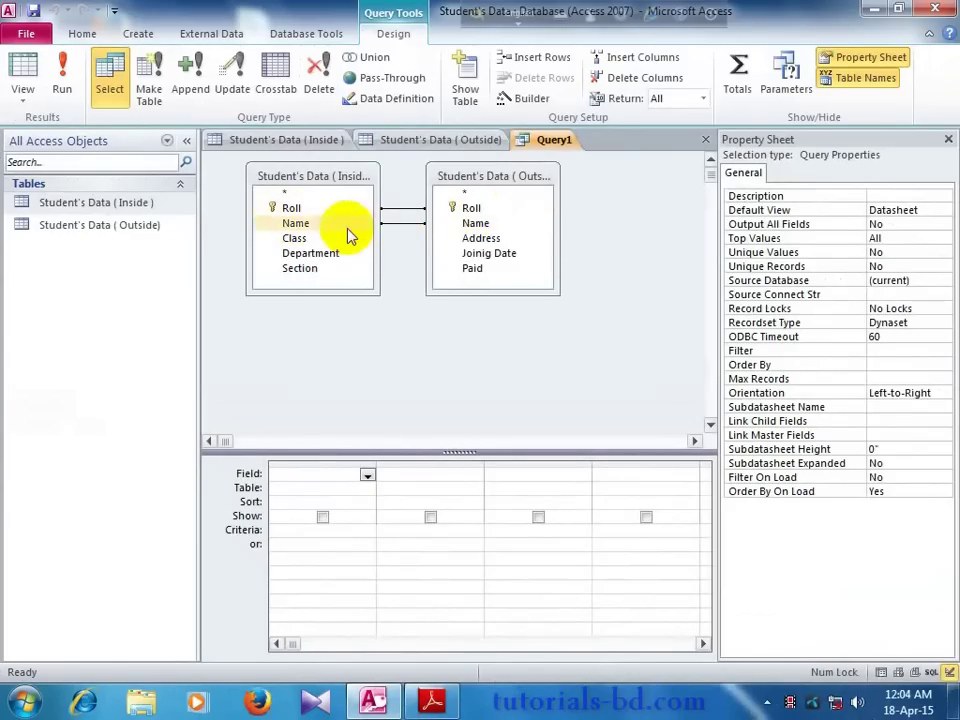
pyautogui.click(410, 224)
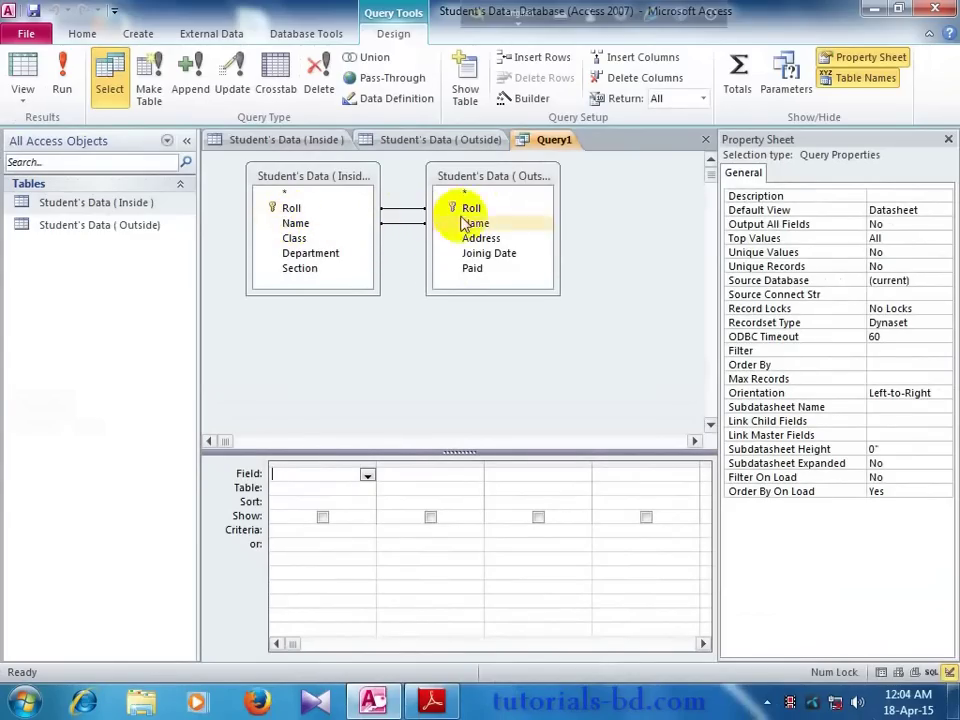
pyautogui.click(300, 192)
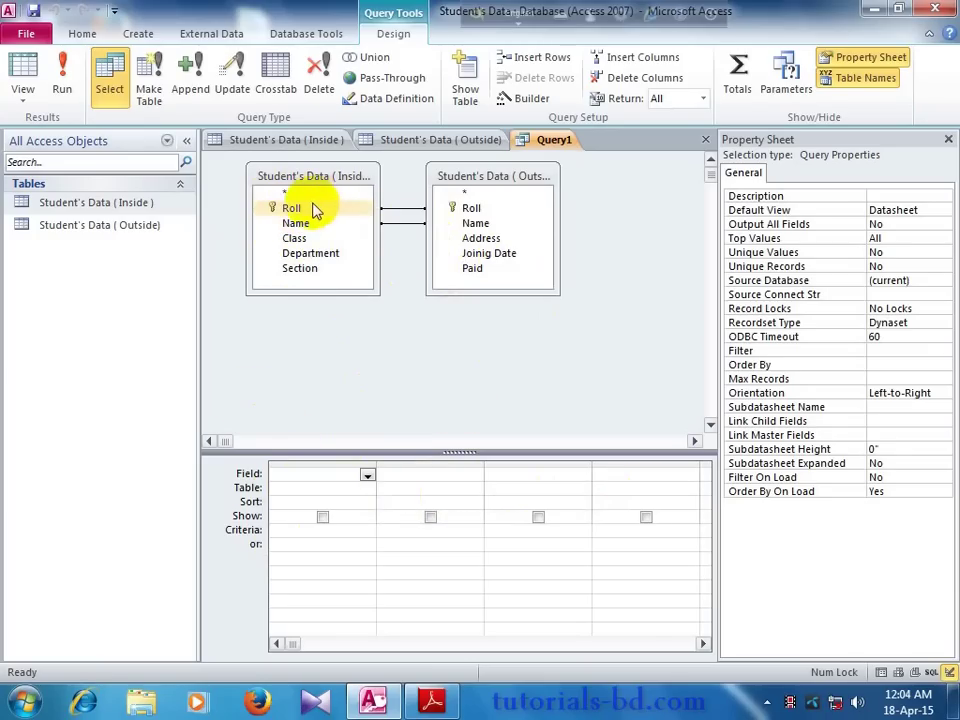
pyautogui.moveTo(297, 212); pyautogui.dragTo(332, 469)
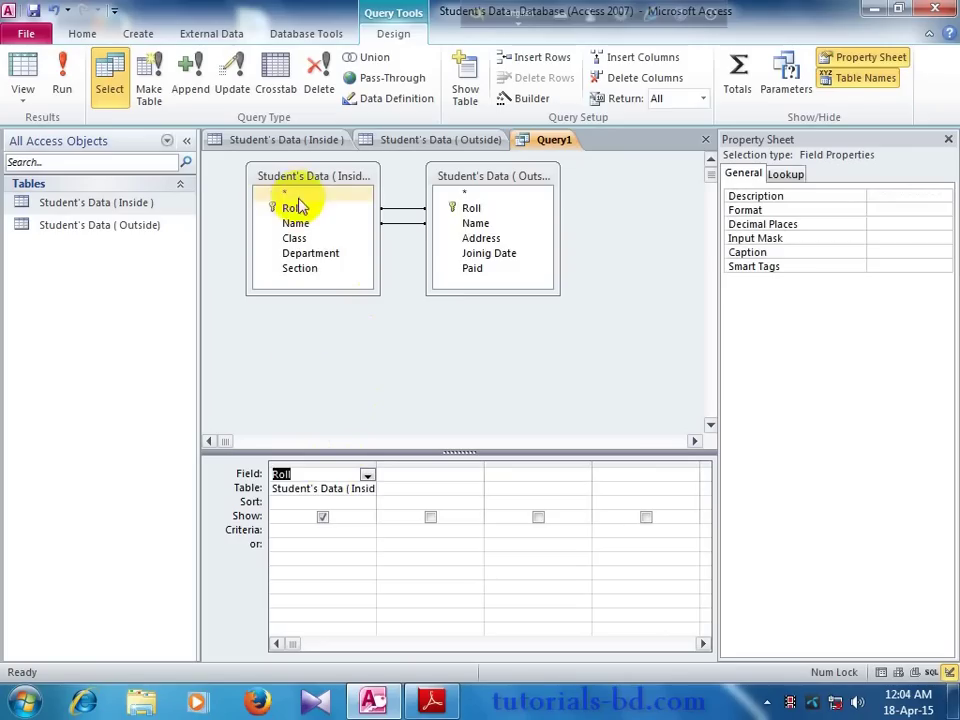
pyautogui.moveTo(296, 223); pyautogui.dragTo(420, 474)
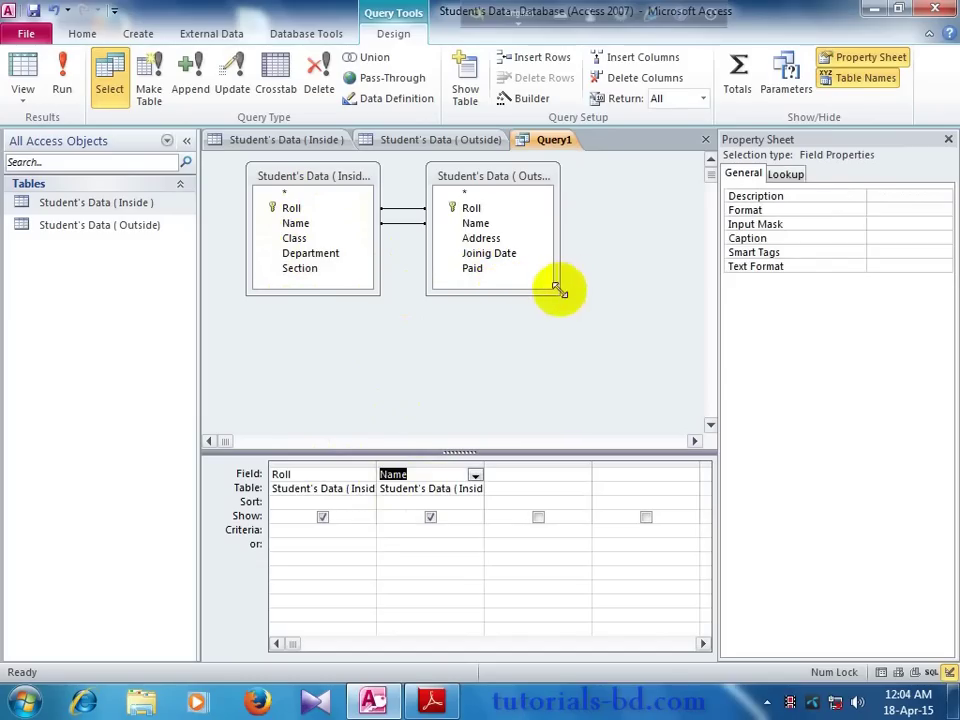
# Step: Add Section from the Inside table and Paid from the Outside table as fields three and four
pyautogui.moveTo(558, 289); pyautogui.dragTo(586, 314)
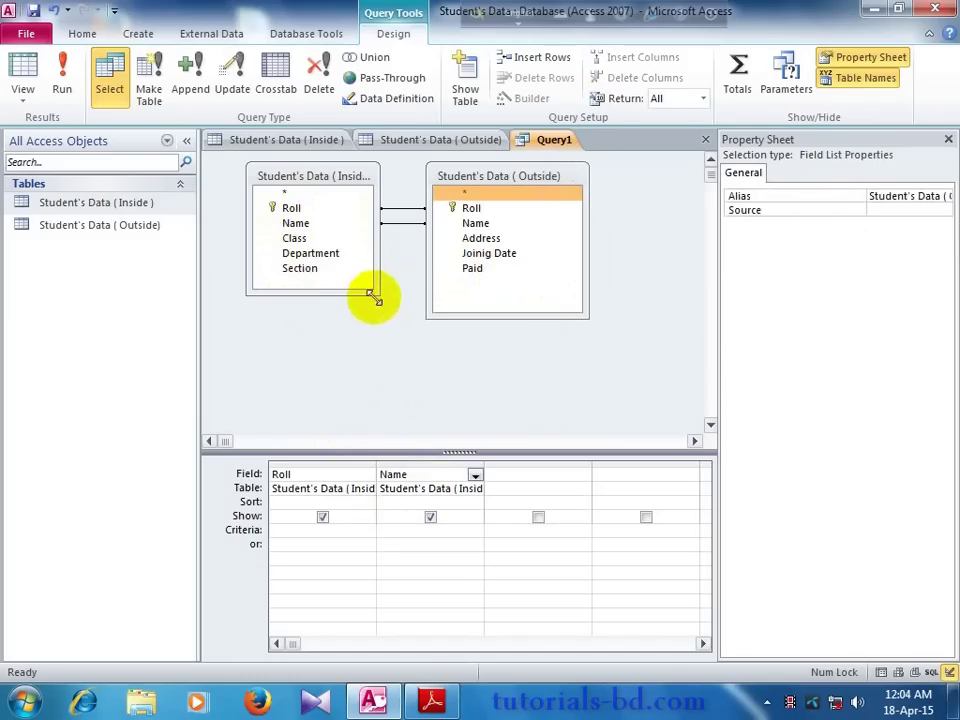
pyautogui.moveTo(370, 297); pyautogui.dragTo(394, 326)
pyautogui.moveTo(510, 182); pyautogui.dragTo(535, 178)
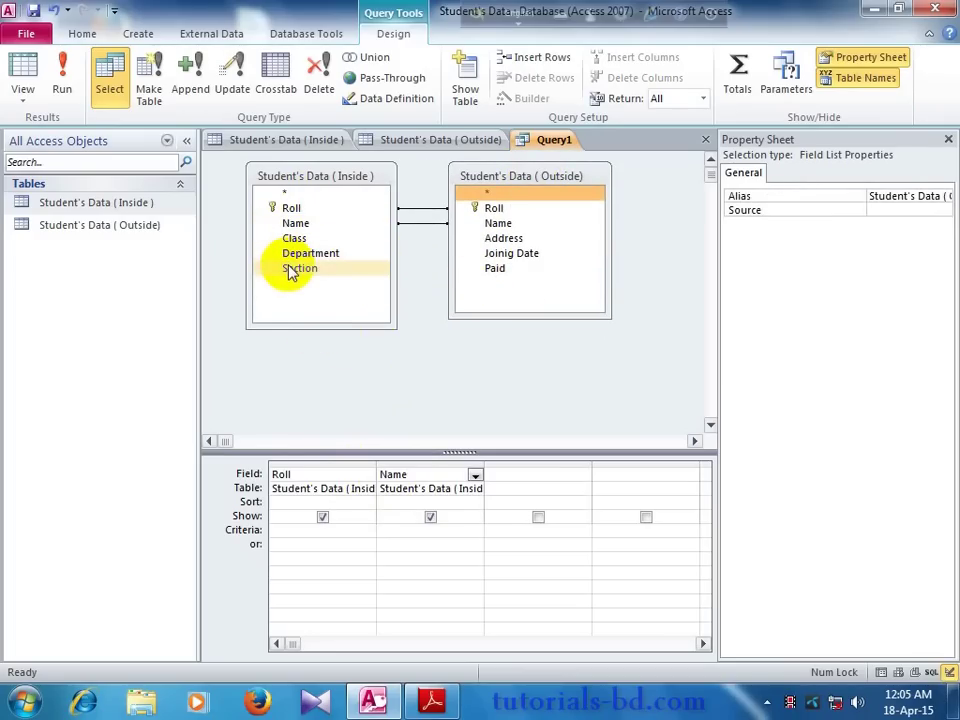
pyautogui.moveTo(290, 275); pyautogui.dragTo(526, 472)
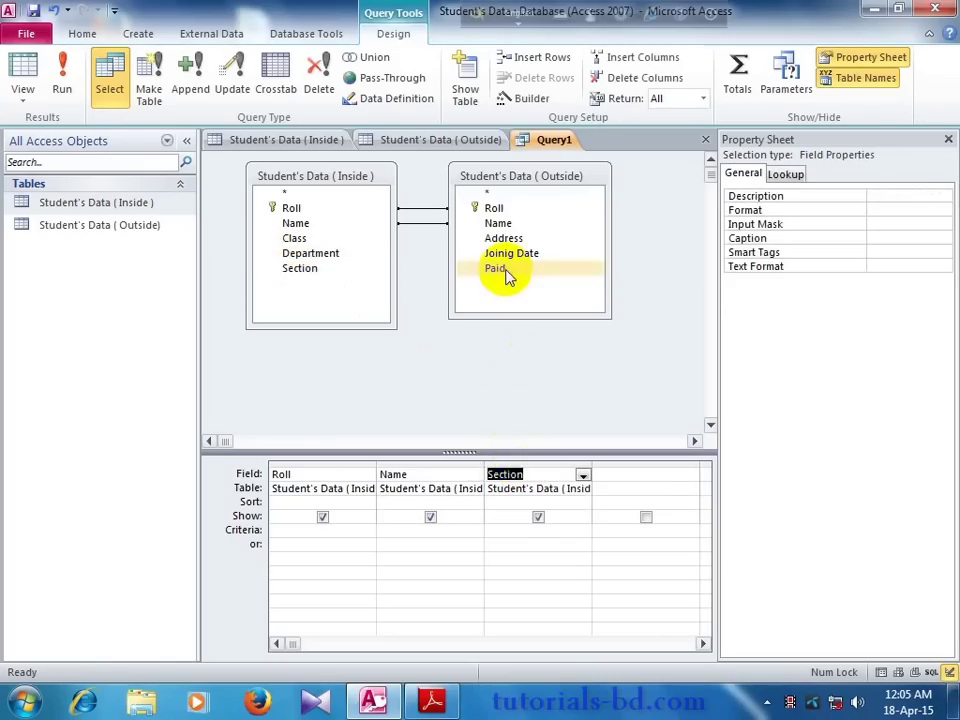
pyautogui.moveTo(506, 270); pyautogui.dragTo(654, 473)
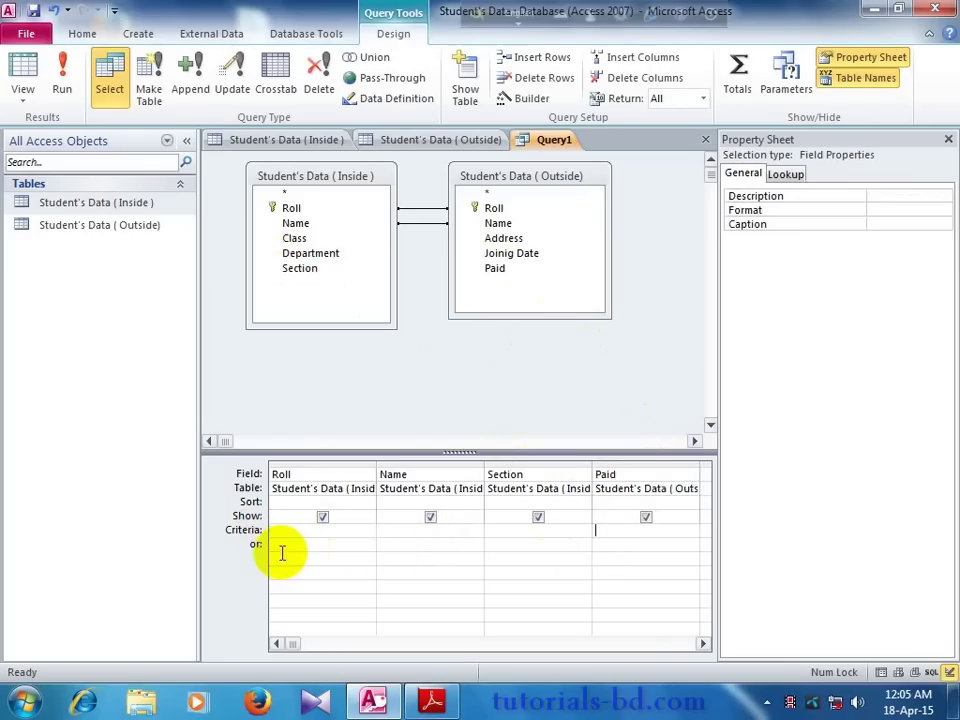
# Step: Set the Sort row to Ascending under both Roll and Name
pyautogui.click(531, 537)
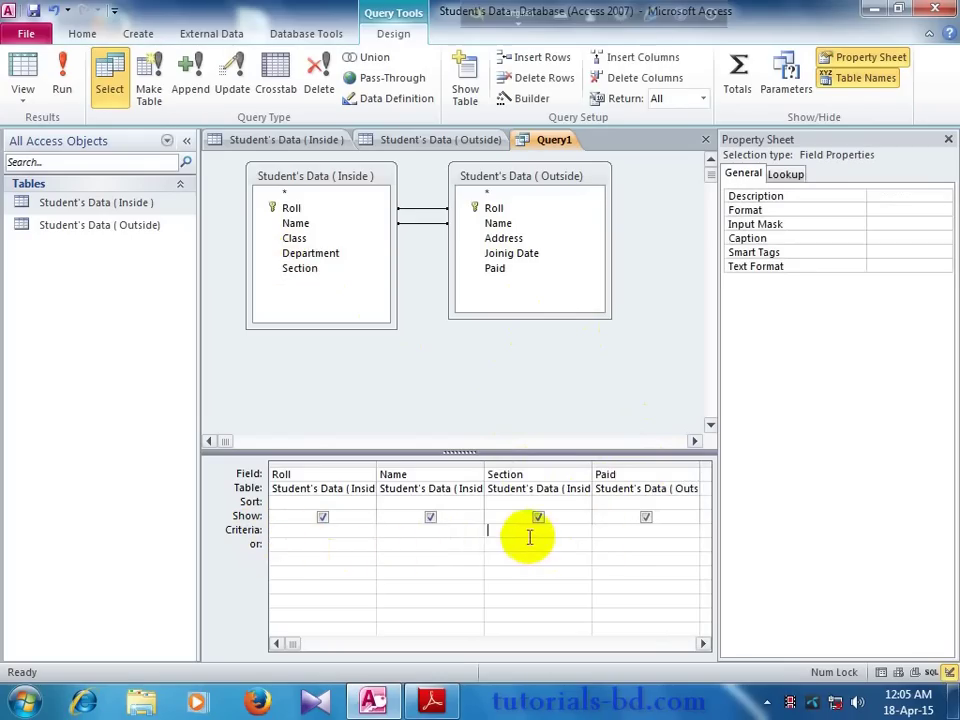
pyautogui.click(303, 502)
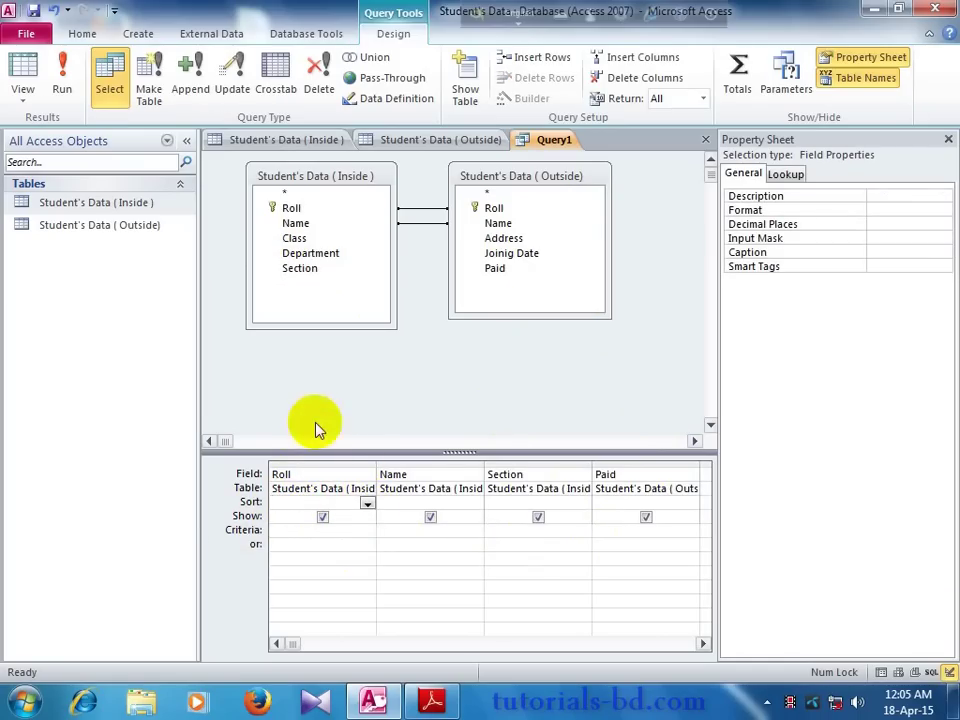
pyautogui.click(367, 505)
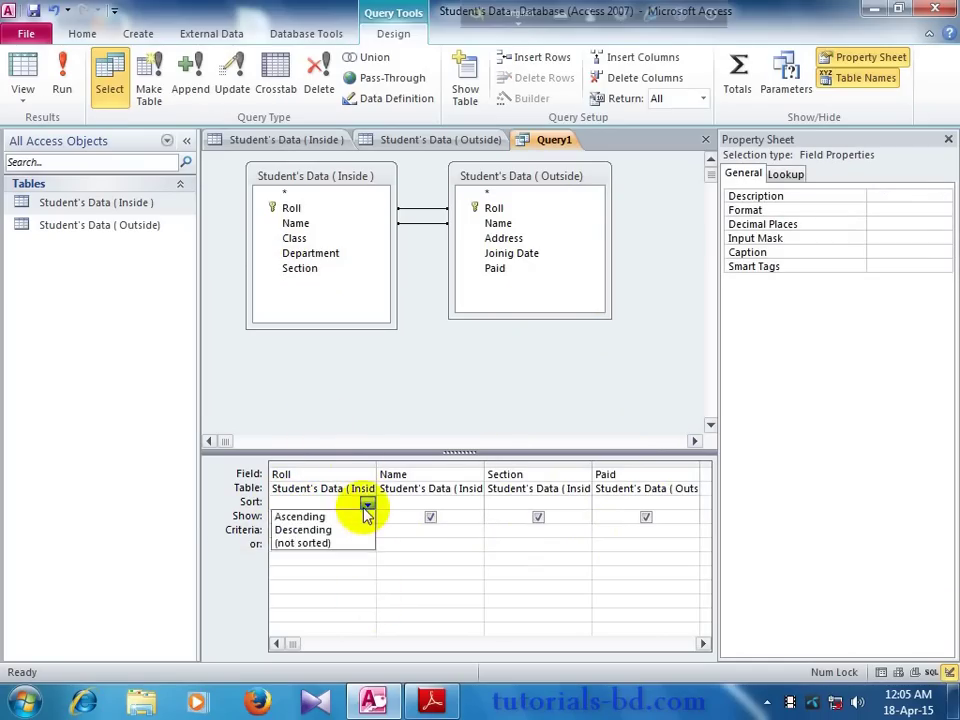
pyautogui.click(296, 517)
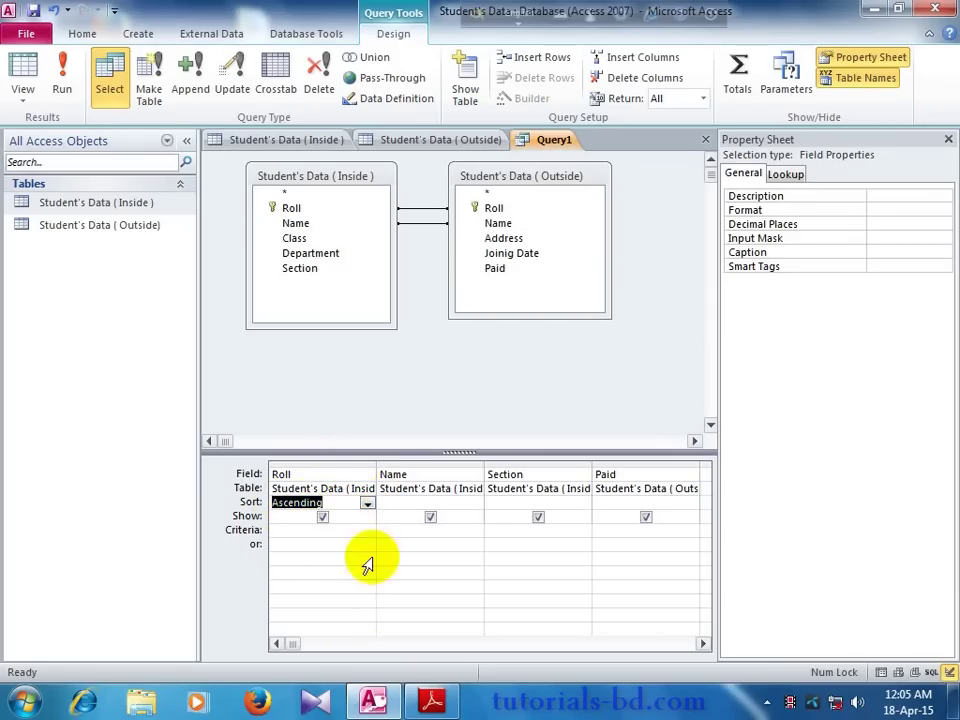
pyautogui.click(466, 503)
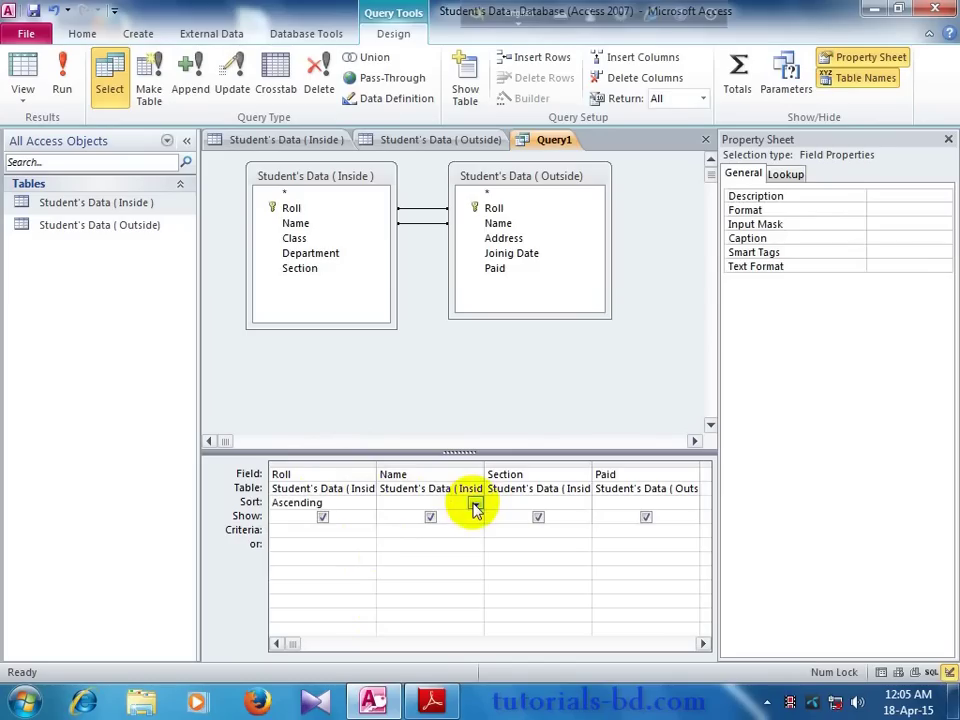
pyautogui.click(475, 505)
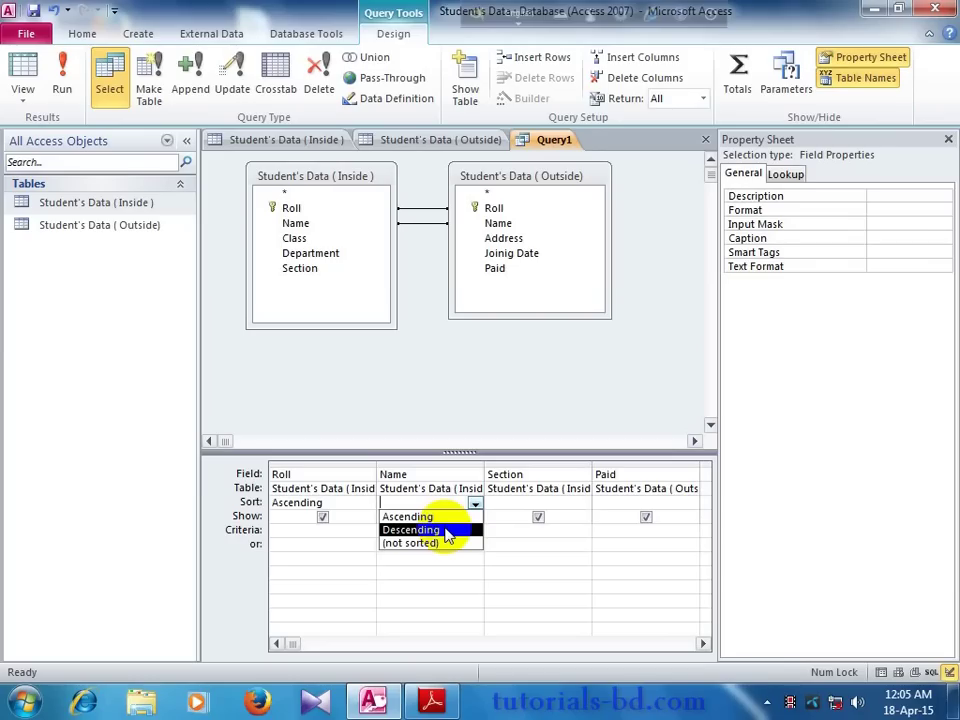
pyautogui.click(430, 517)
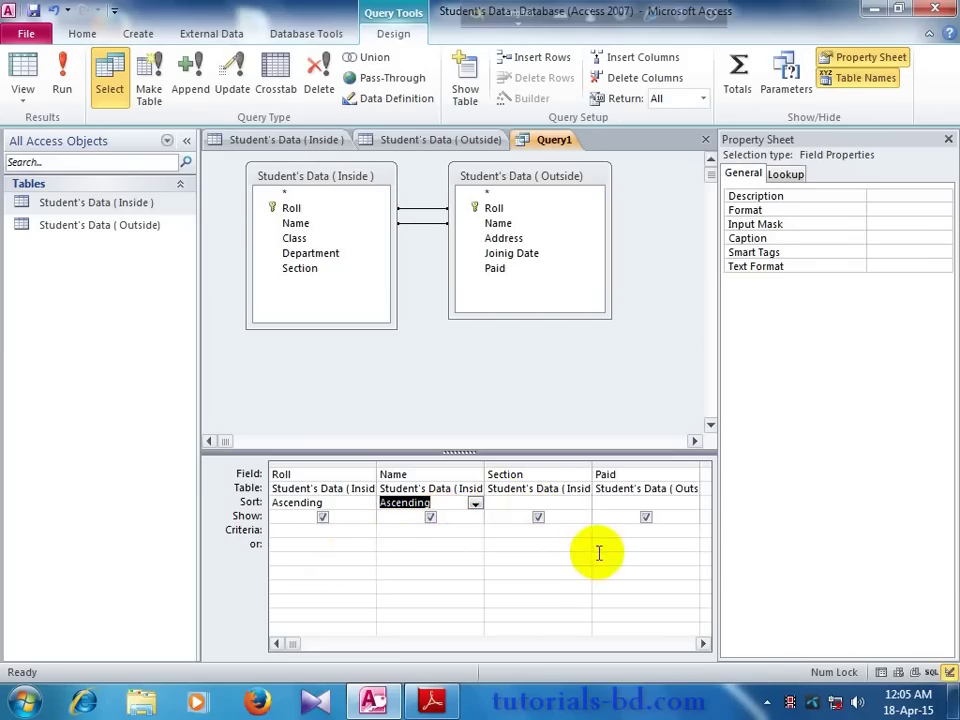
pyautogui.click(499, 538)
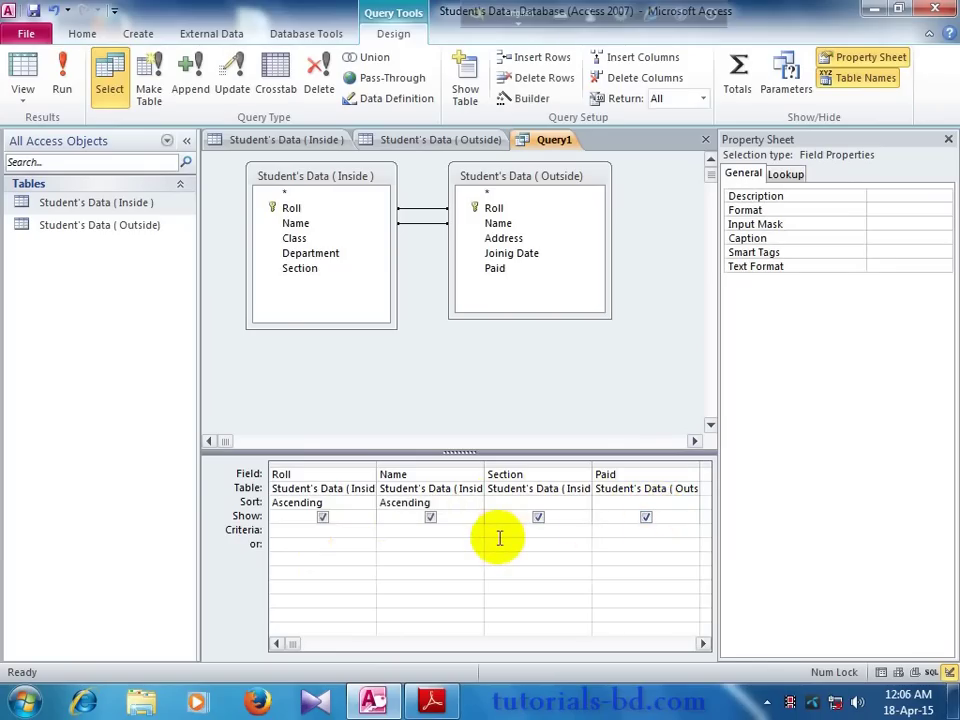
# Step: Enter criteria A under Section and Yes under Paid, then view the Outside table
pyautogui.click(315, 139)
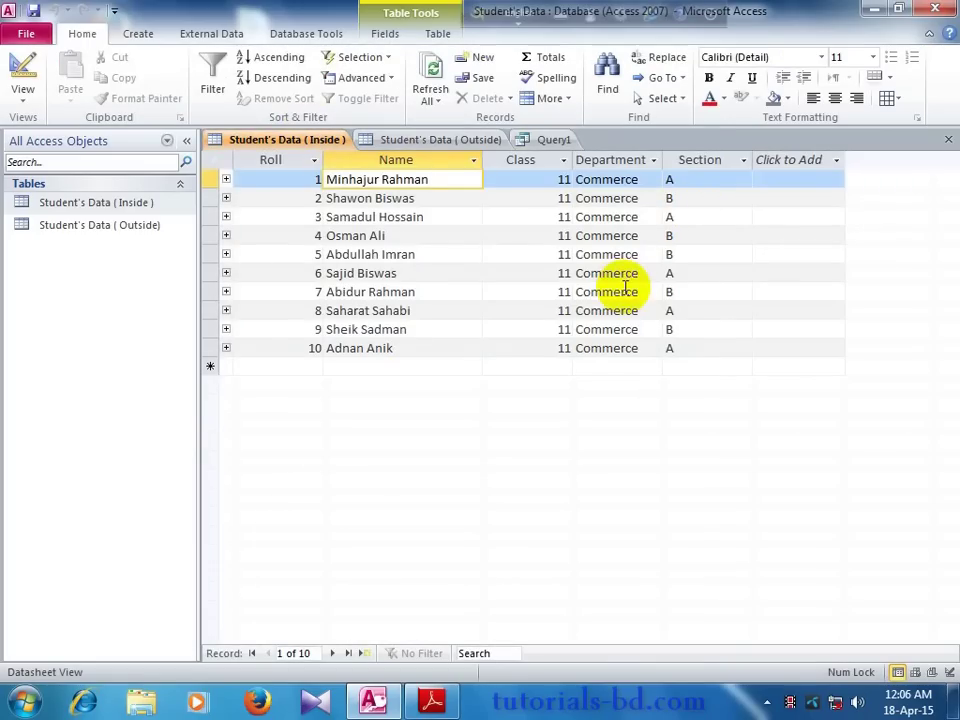
pyautogui.click(553, 140)
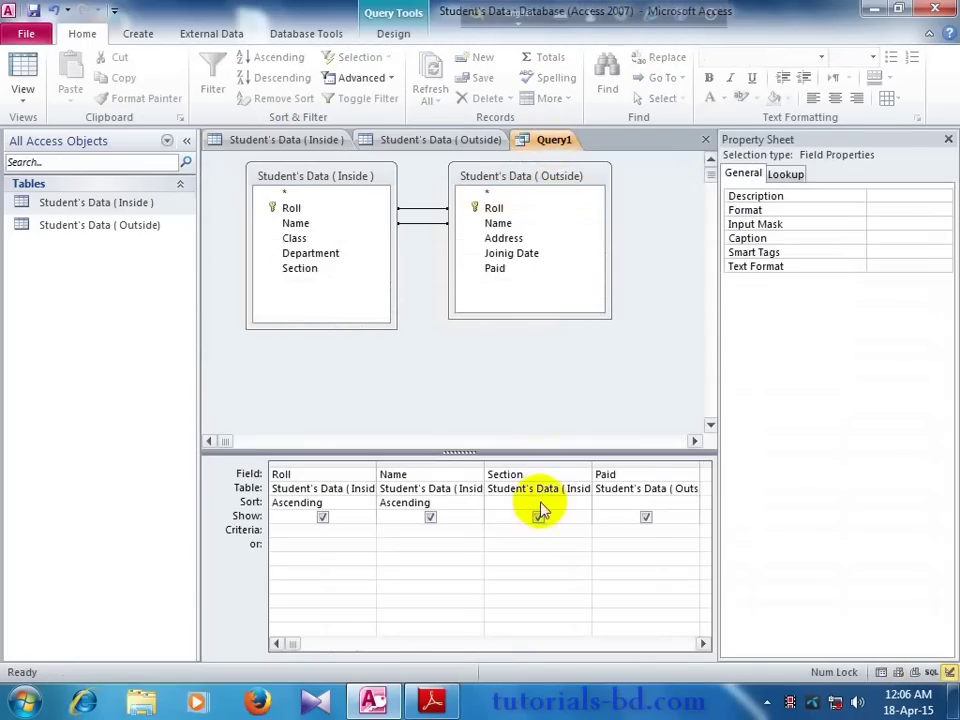
pyautogui.write('A')
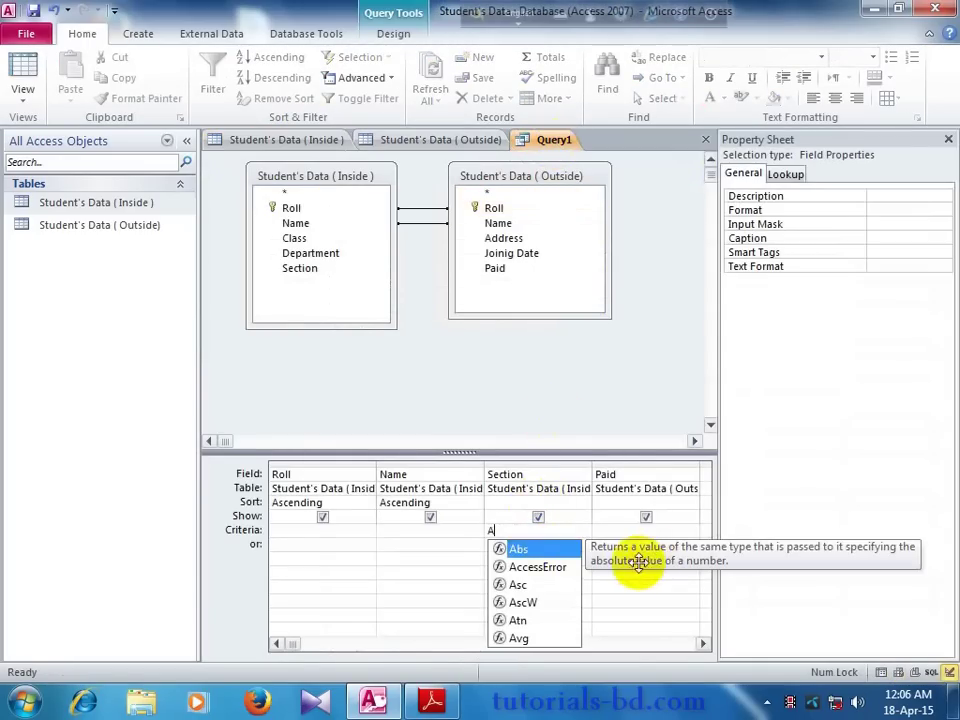
pyautogui.click(621, 536)
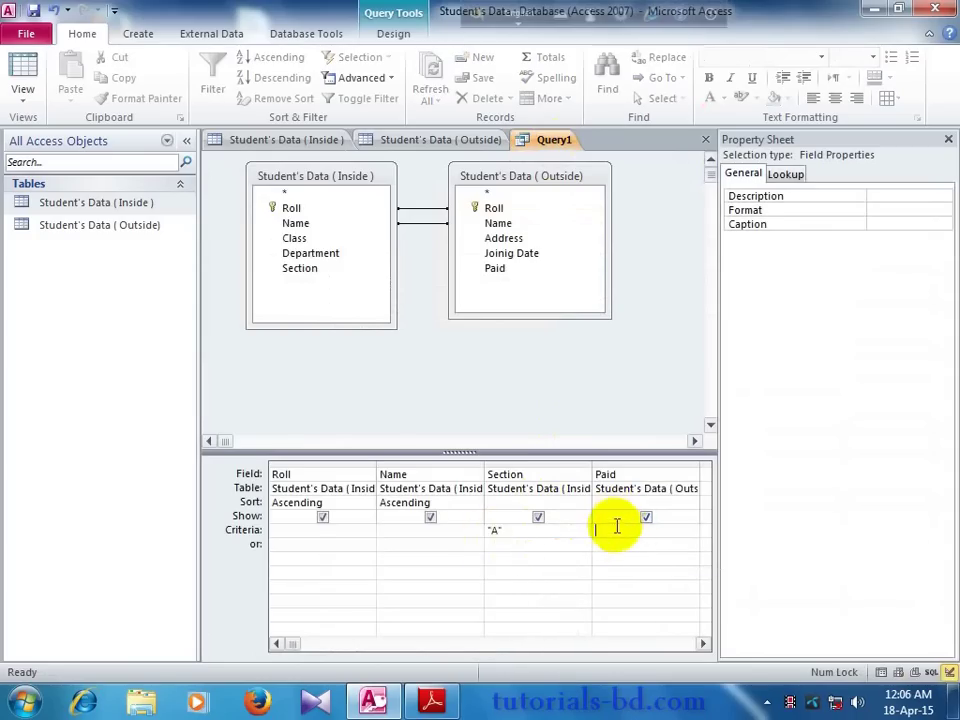
pyautogui.write('Y')
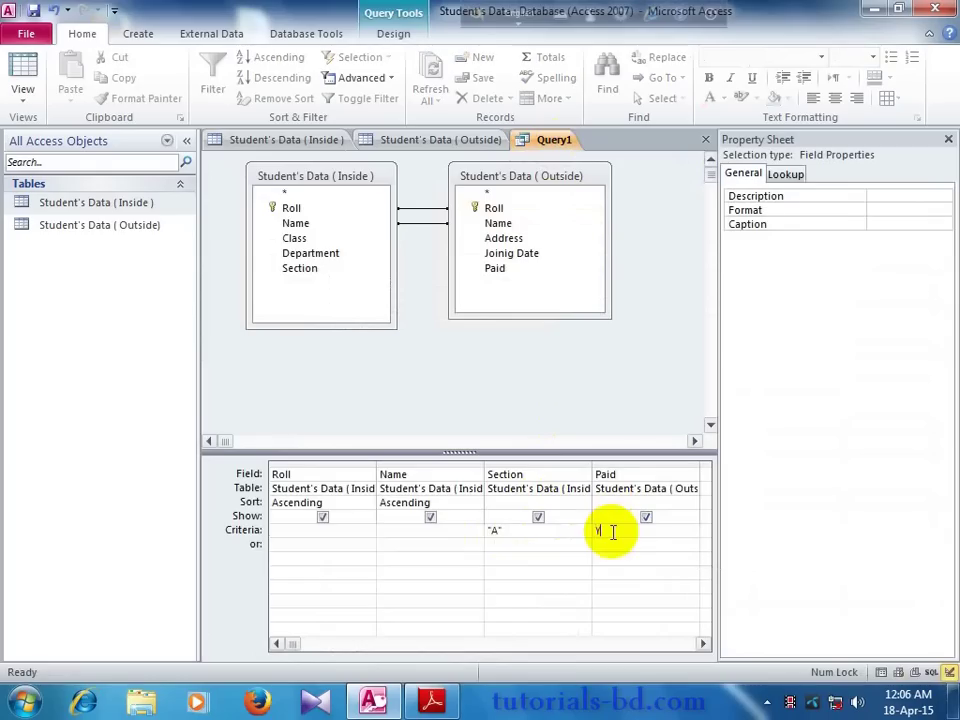
pyautogui.write('es')
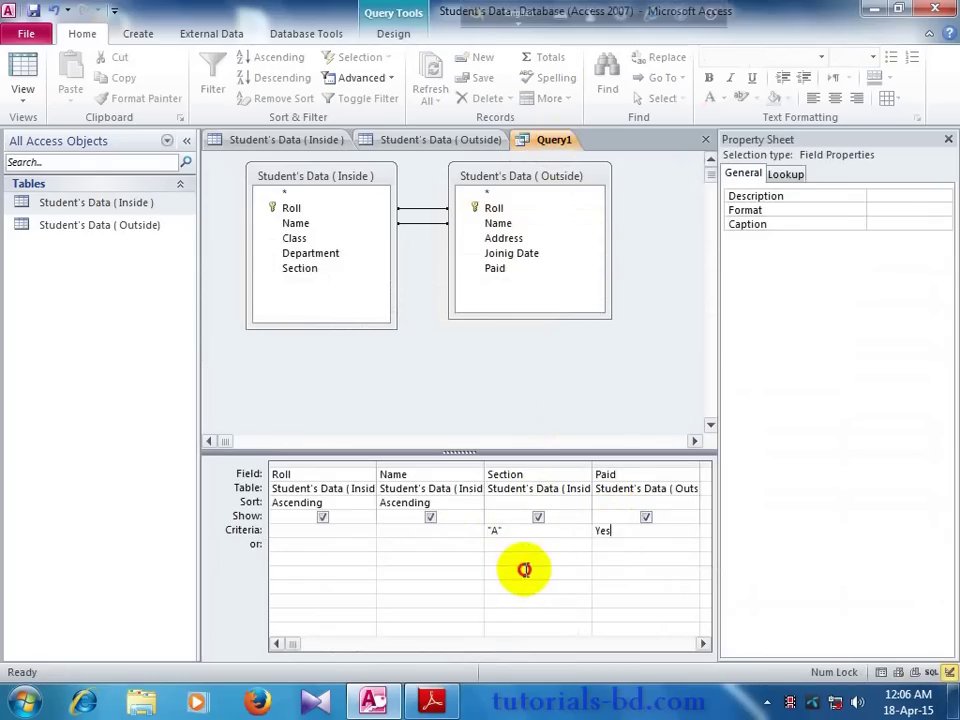
pyautogui.click(524, 569)
pyautogui.click(412, 141)
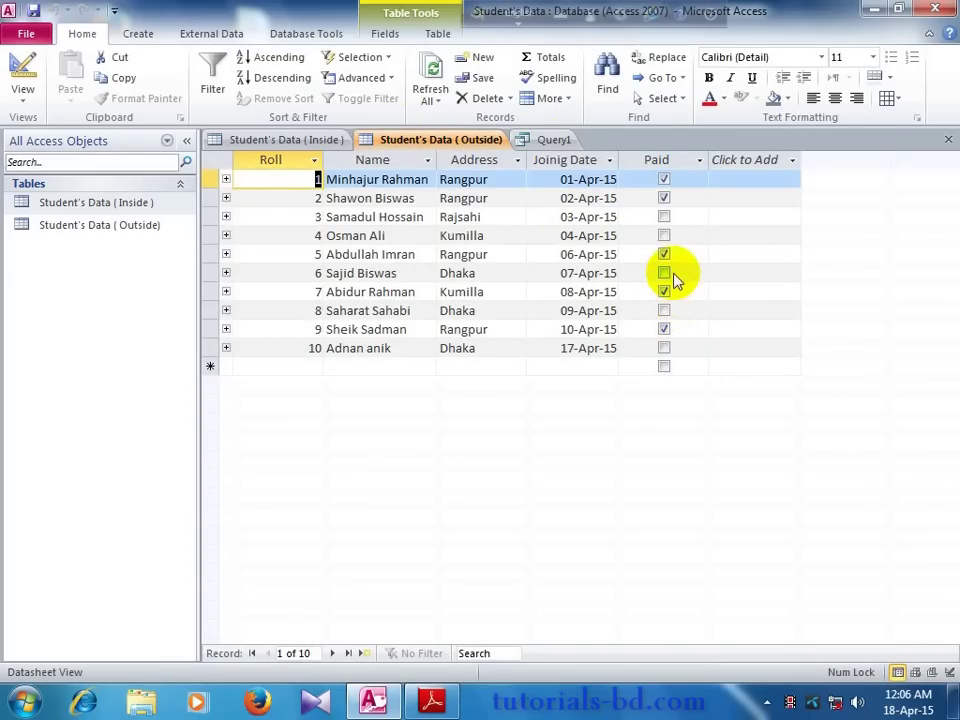
# Step: Return to Query1's design and show the Query Tools Design ribbon
pyautogui.click(550, 141)
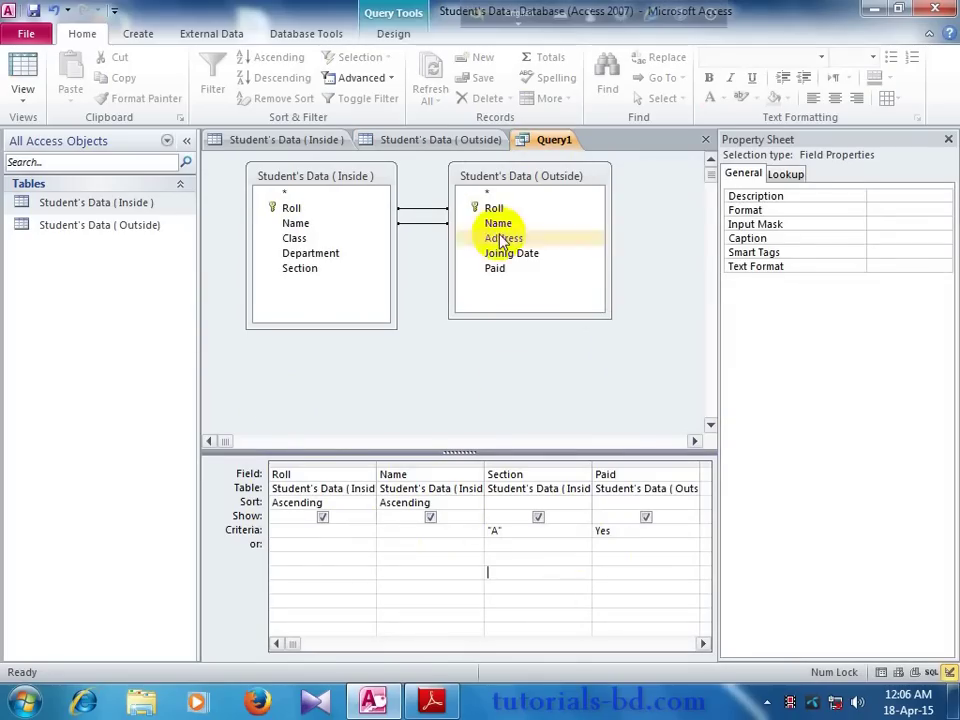
pyautogui.click(388, 49)
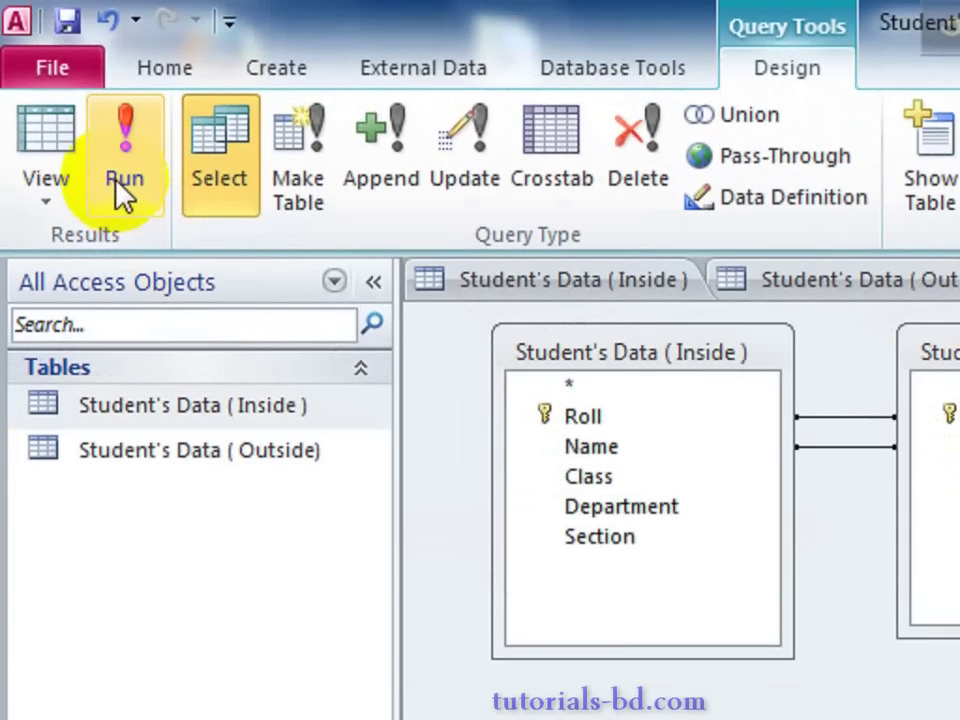
# Step: Run Query1 to see the single paid section-A student, then return to Design View
pyautogui.click(117, 183)
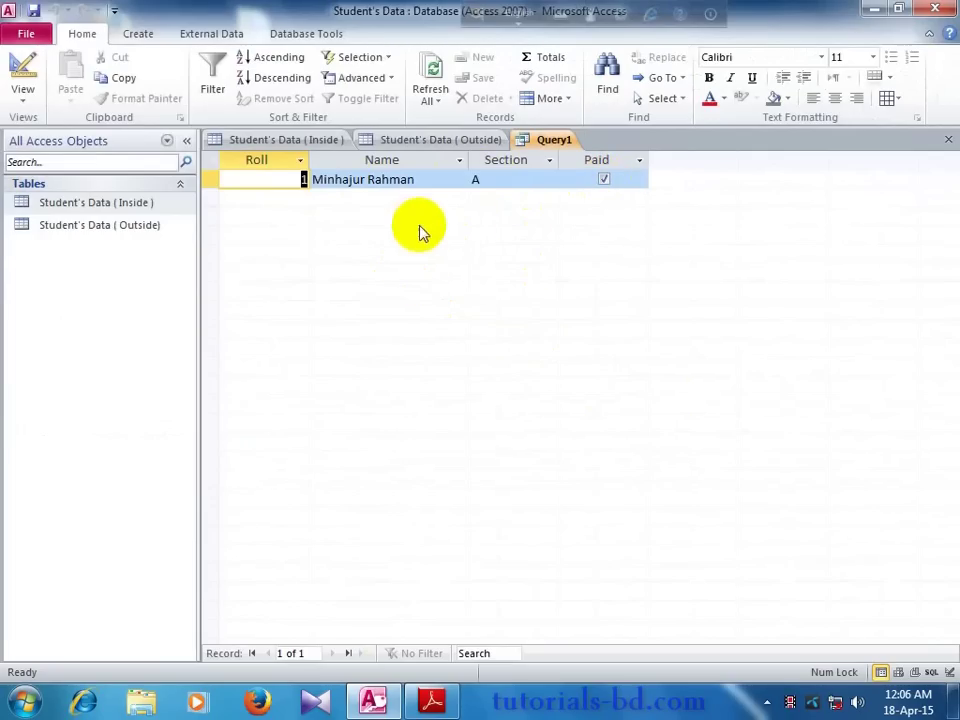
pyautogui.rightClick(538, 141)
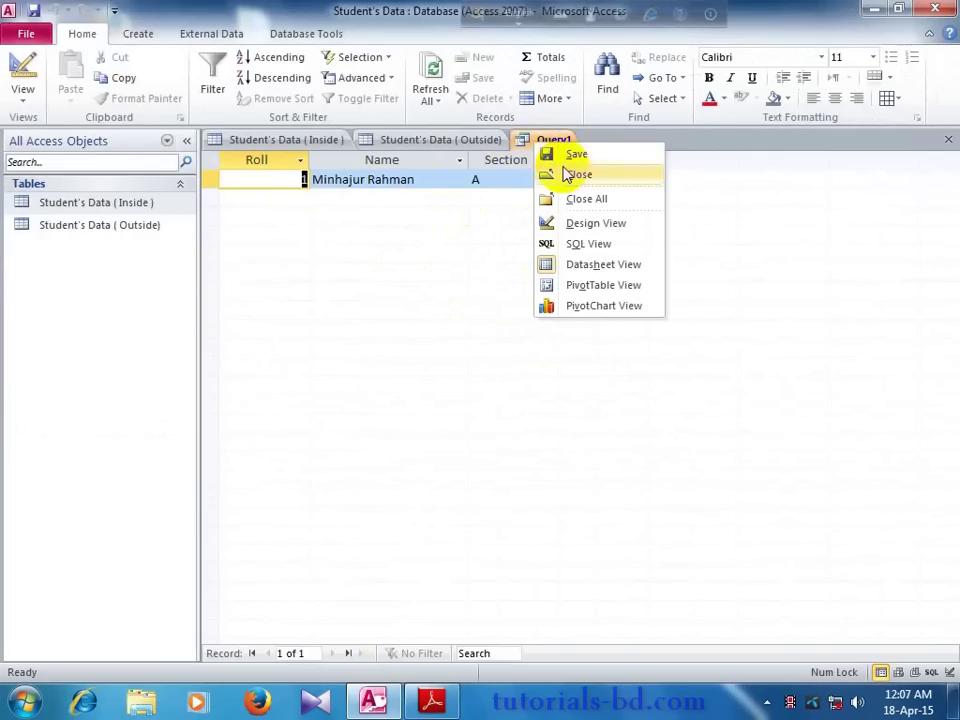
pyautogui.click(574, 225)
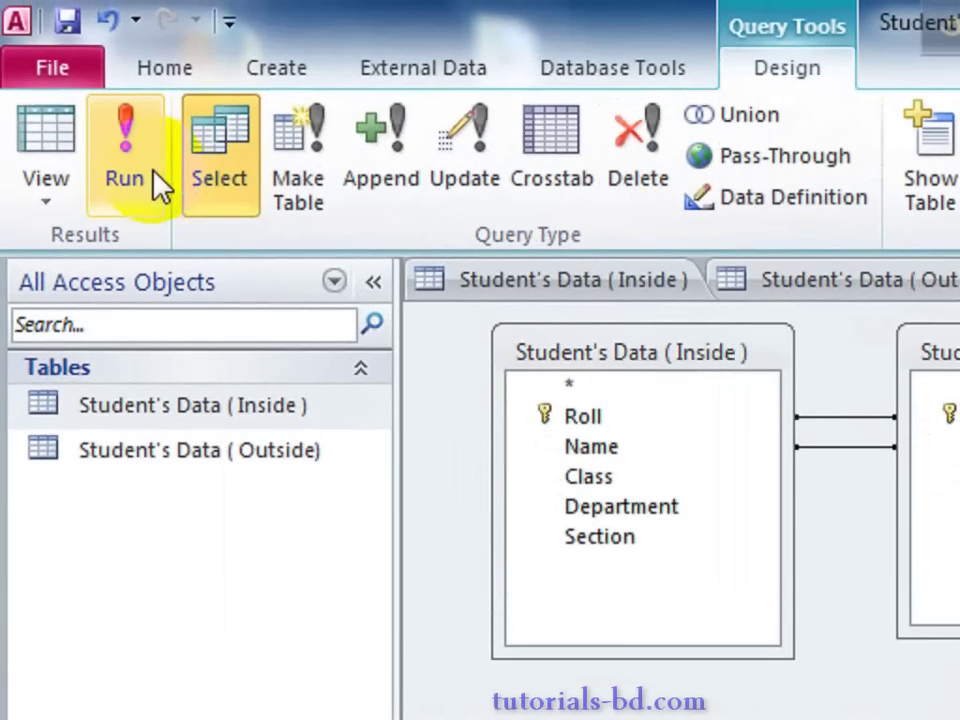
# Step: Rerun Query1 without the Section criterion, returning five paid students
pyautogui.click(74, 85)
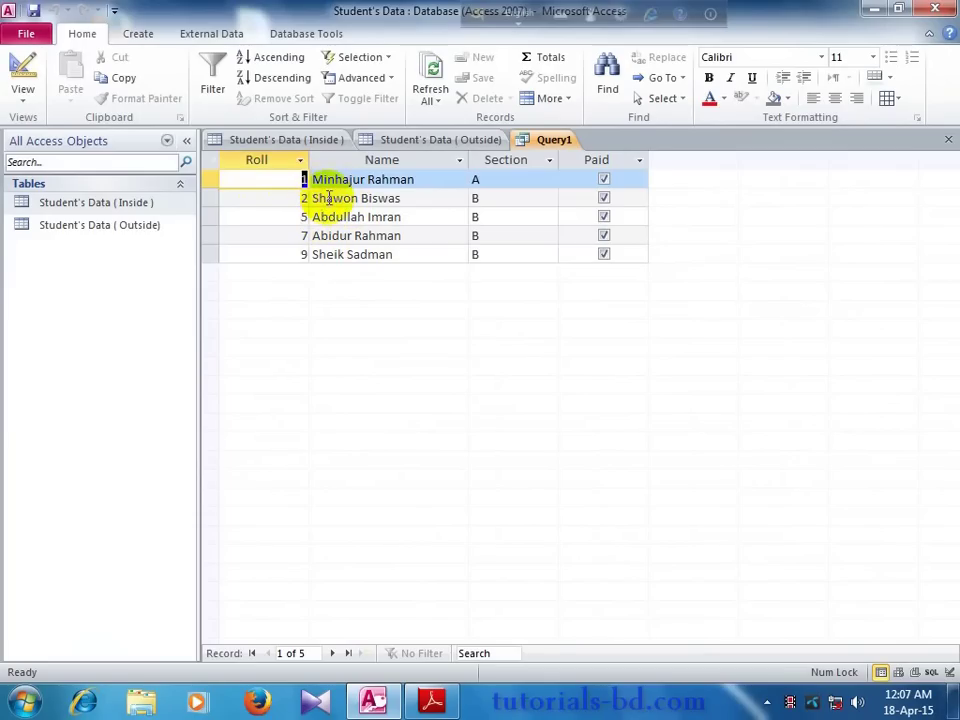
pyautogui.click(417, 203)
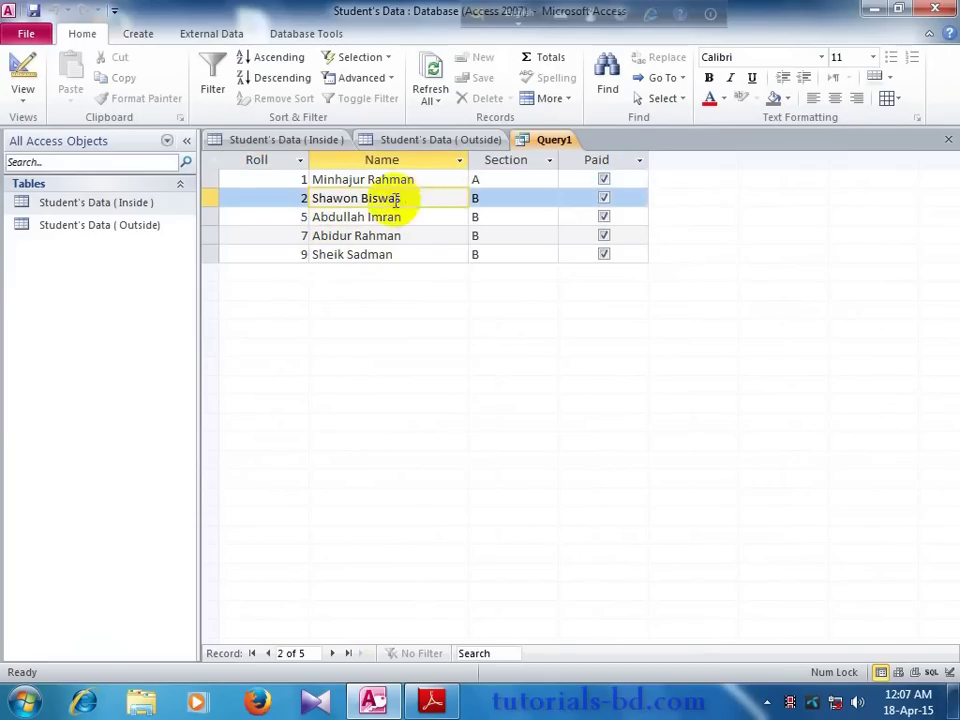
pyautogui.rightClick(535, 150)
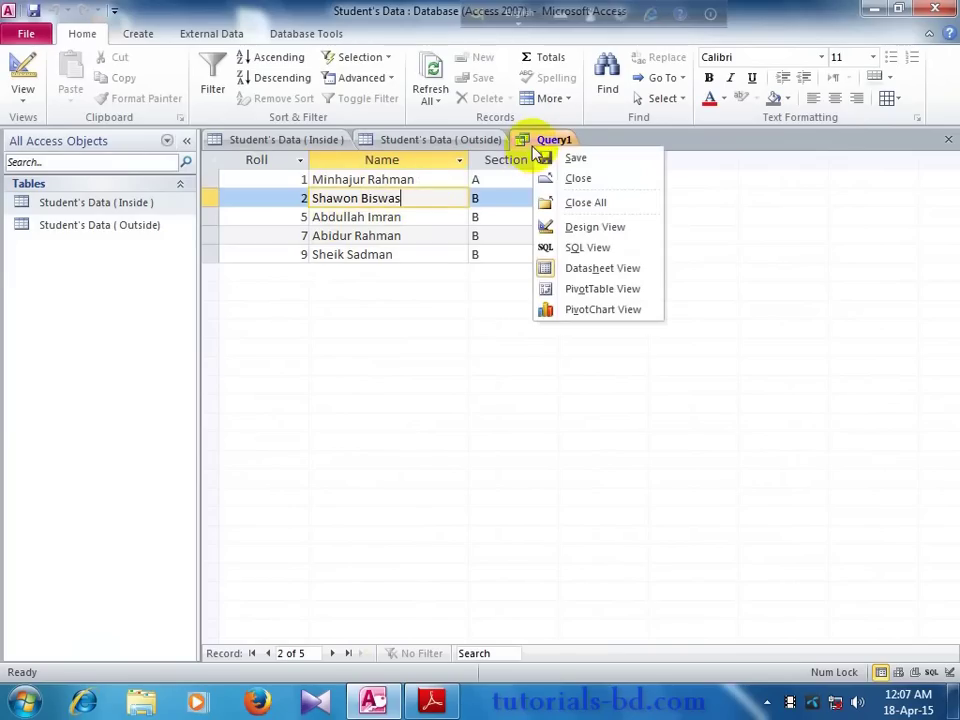
pyautogui.click(565, 230)
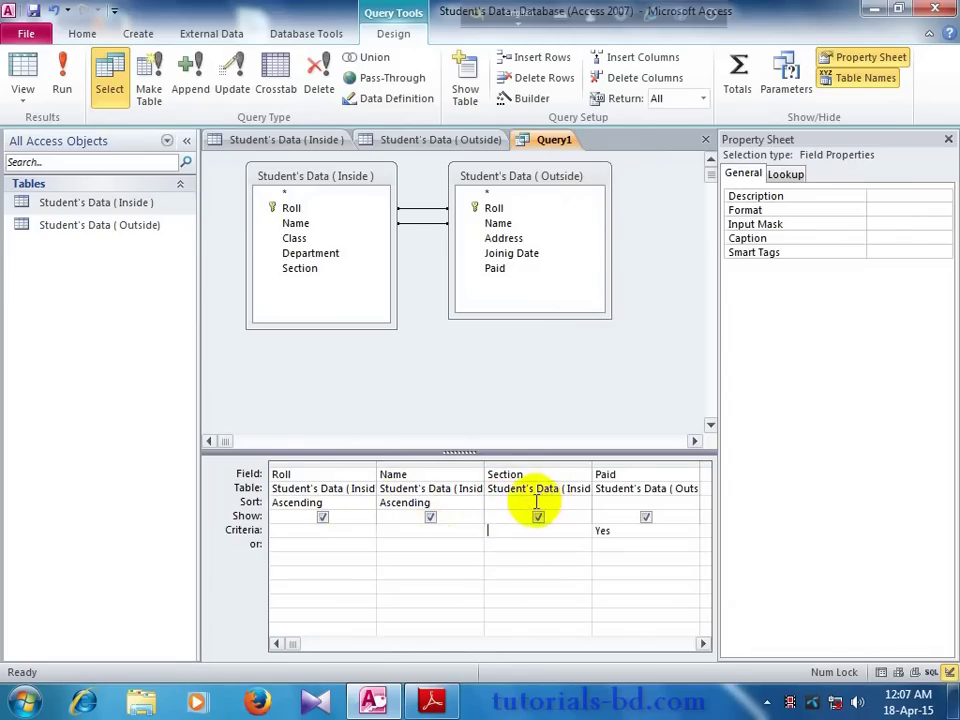
pyautogui.rightClick(530, 148)
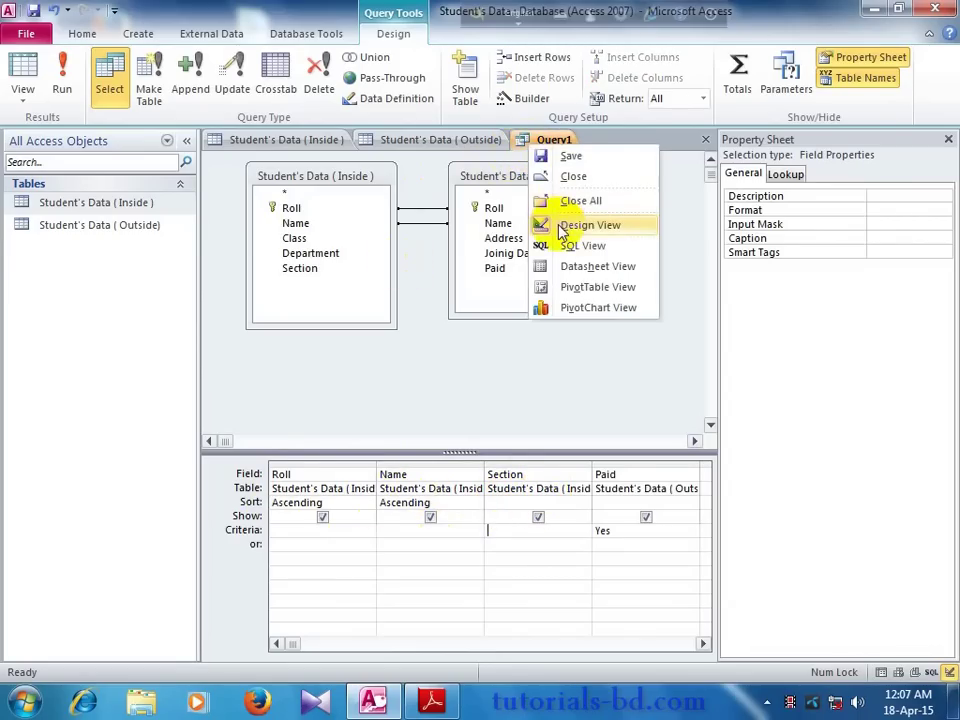
pyautogui.click(563, 265)
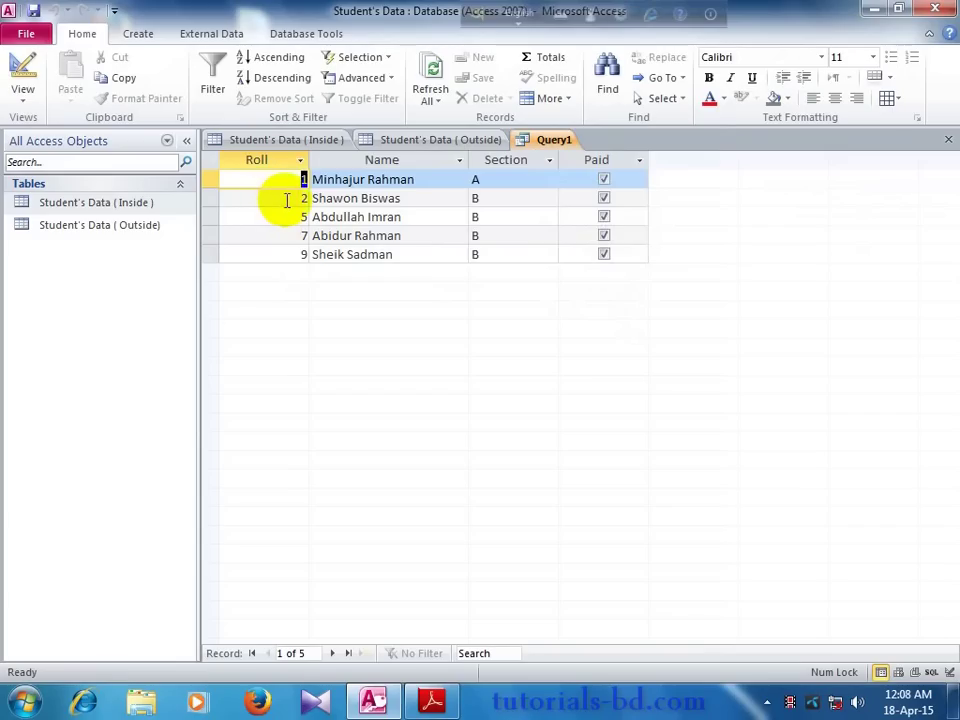
# Step: Step through the query's result records, then switch Query1 back to Design View
pyautogui.click(285, 200)
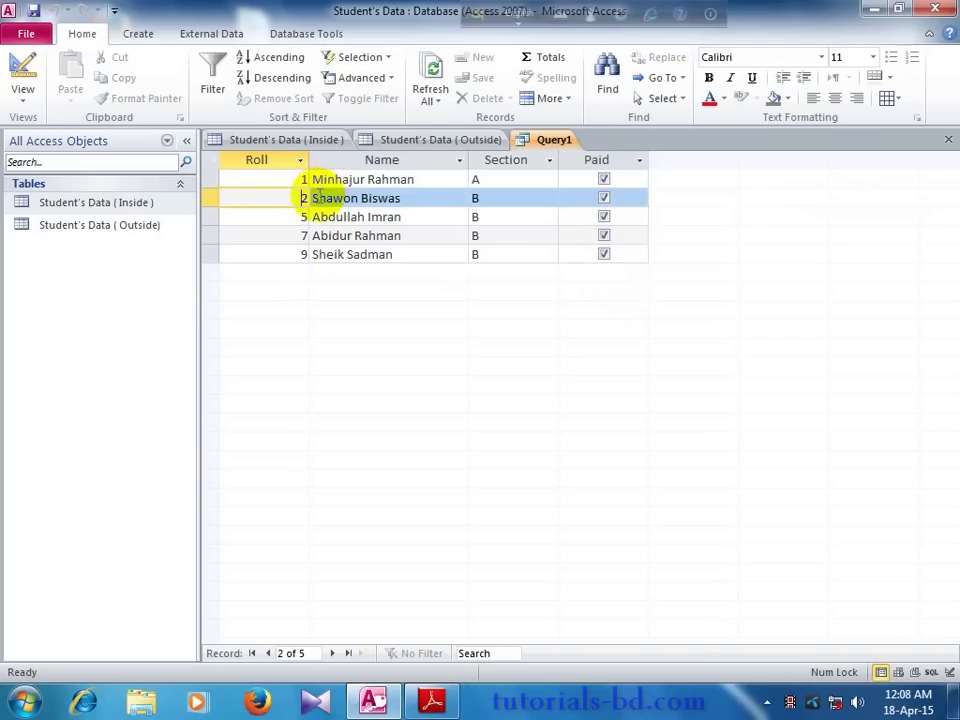
pyautogui.click(287, 219)
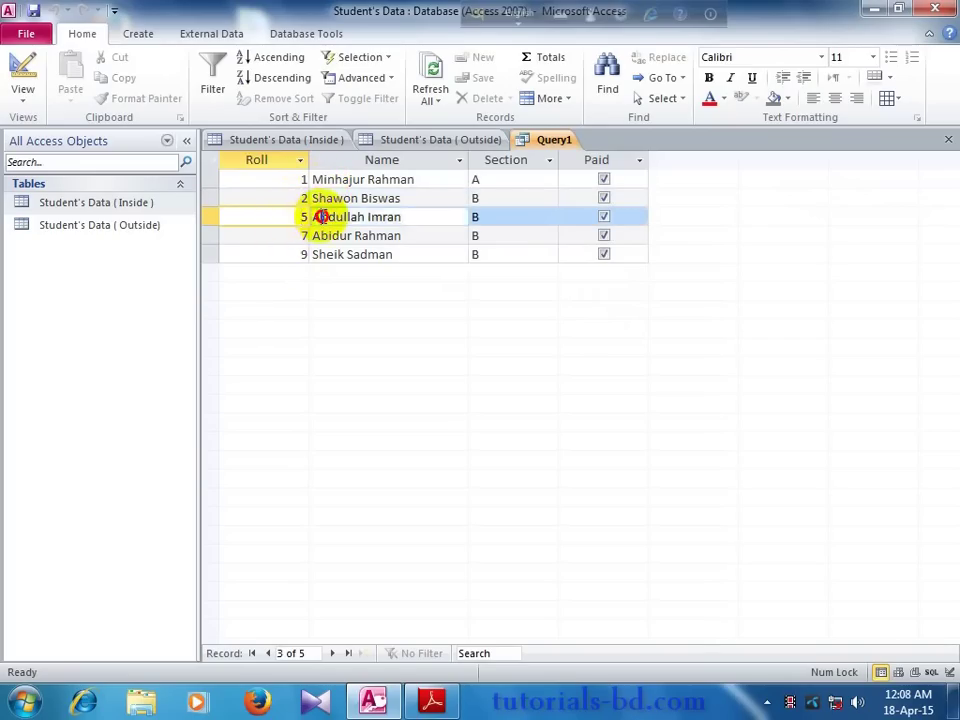
pyautogui.click(321, 217)
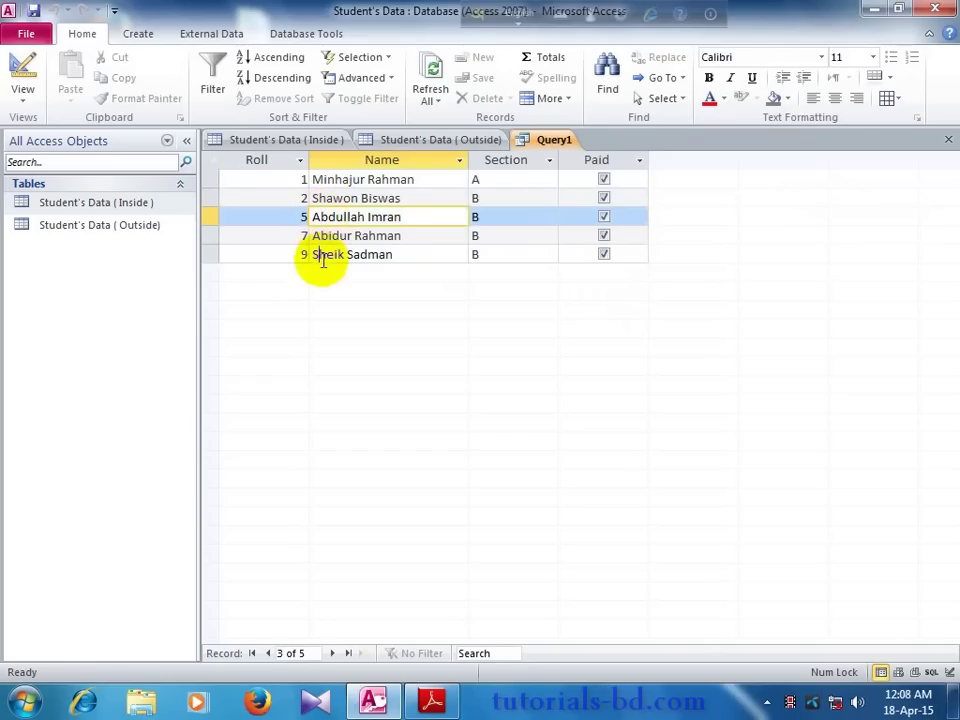
pyautogui.click(318, 258)
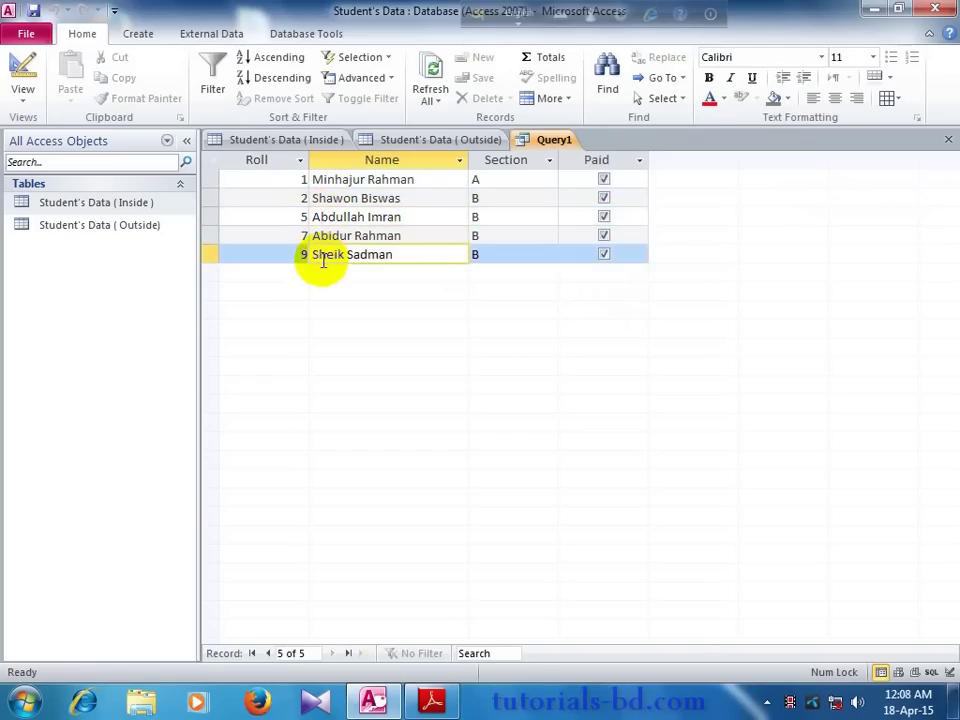
pyautogui.rightClick(557, 143)
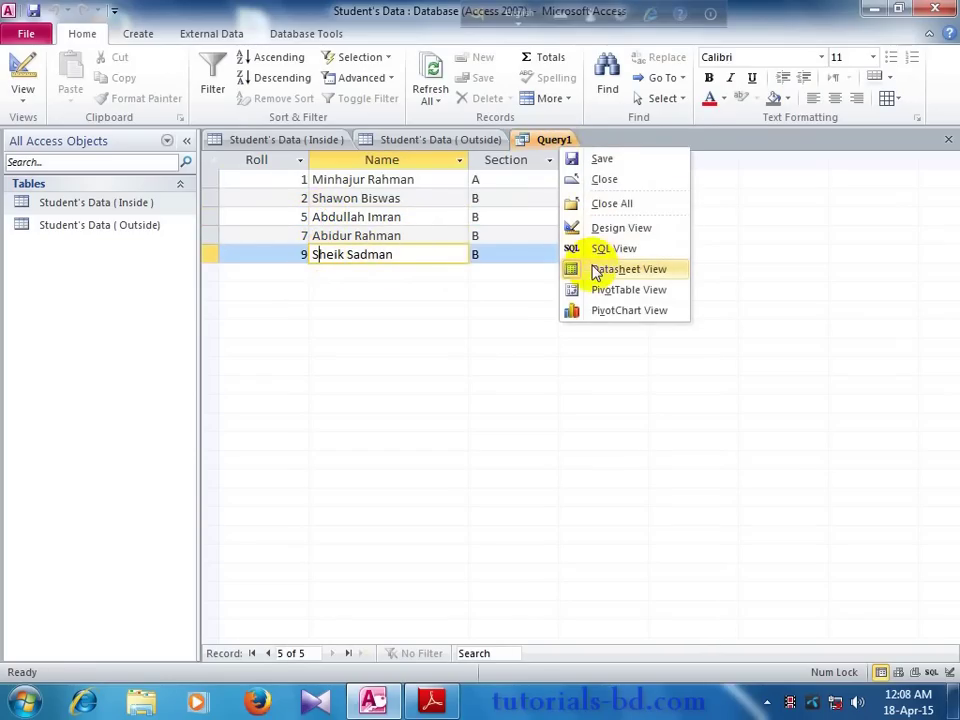
pyautogui.click(594, 229)
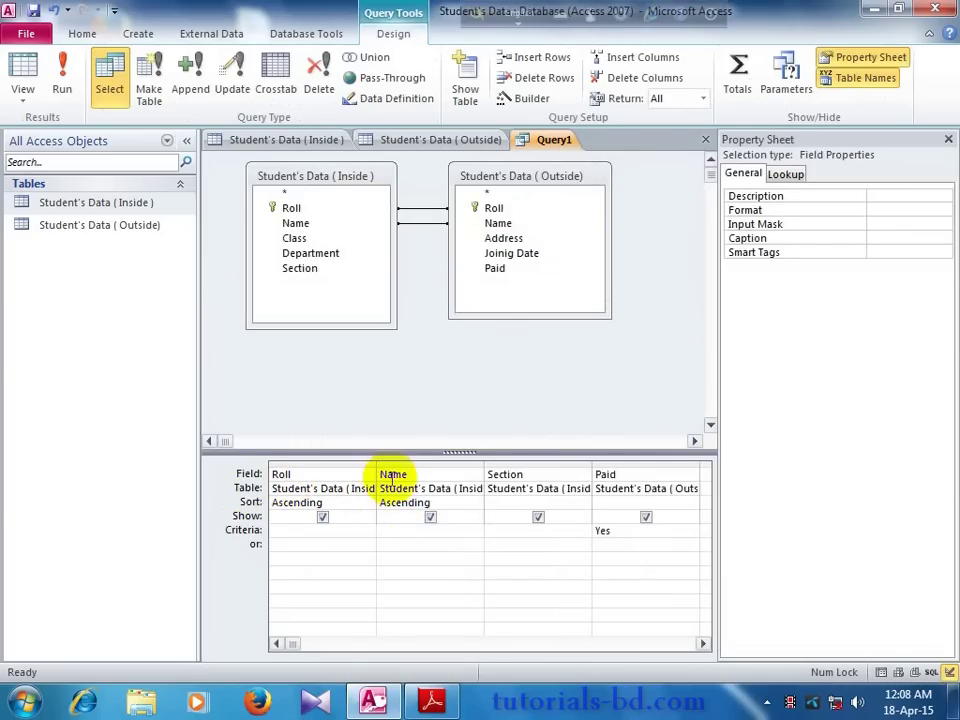
# Step: Move the Name column ahead of Roll in the grid and rerun the query
pyautogui.click(399, 464)
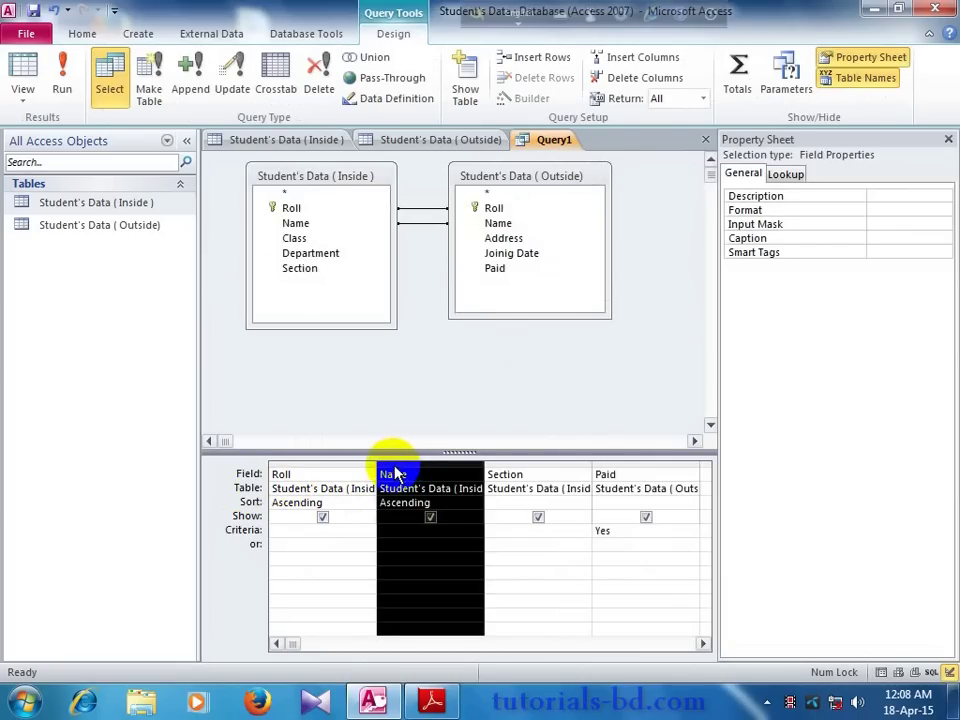
pyautogui.moveTo(395, 474); pyautogui.dragTo(298, 472)
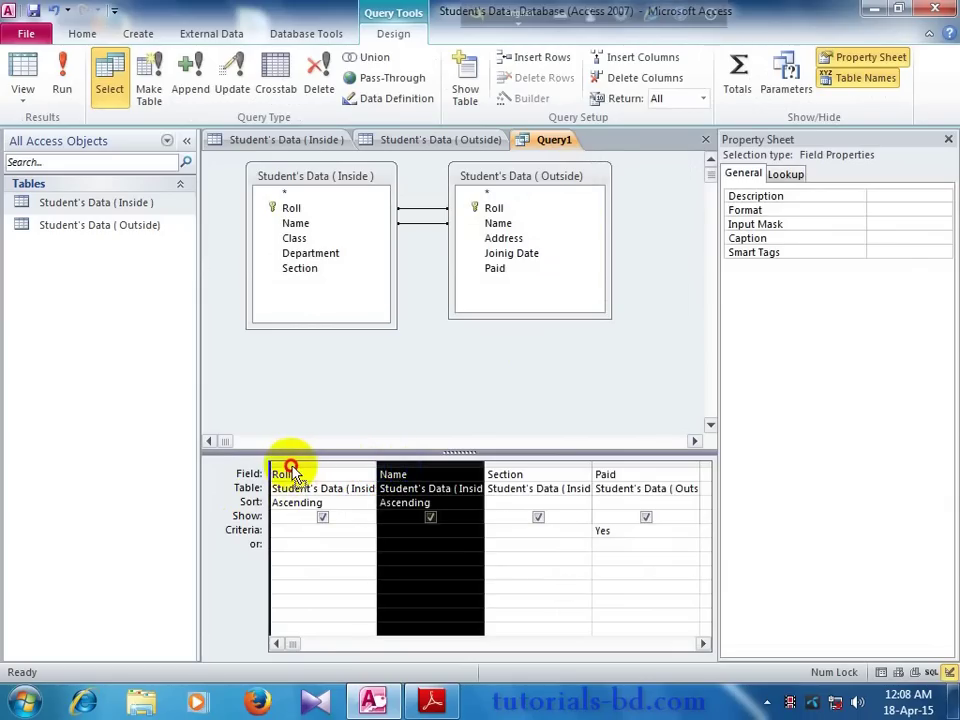
pyautogui.moveTo(292, 470); pyautogui.dragTo(293, 472)
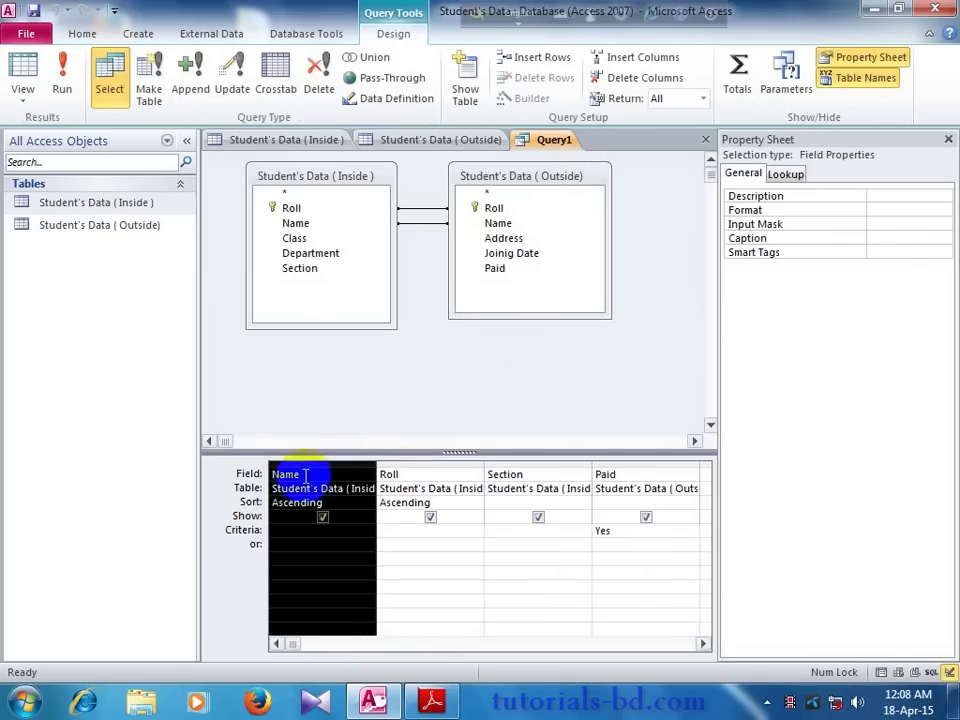
pyautogui.click(378, 441)
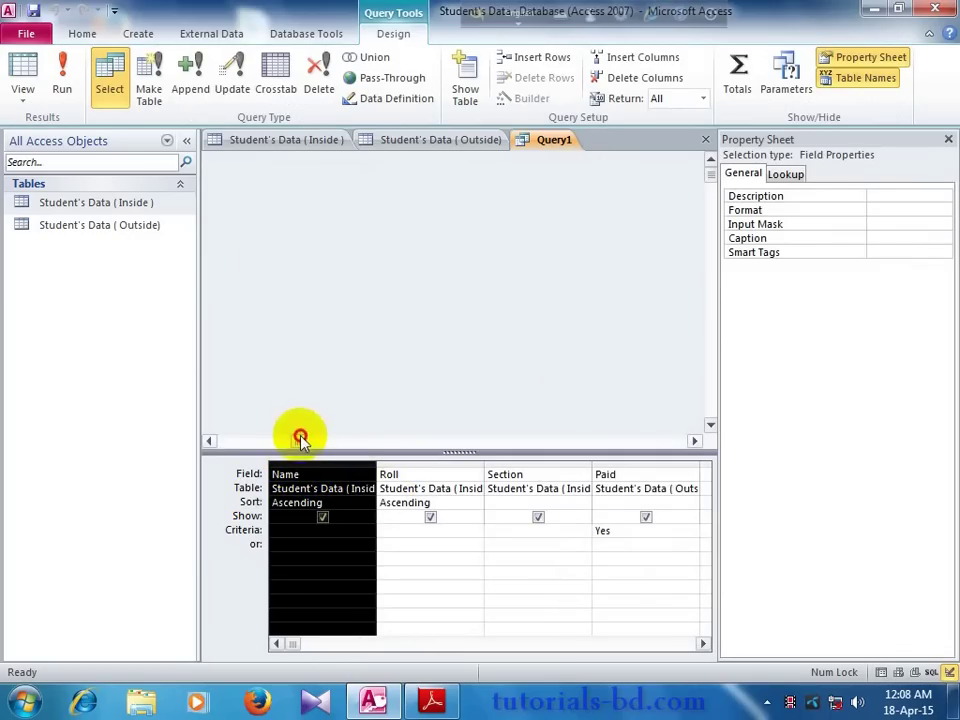
pyautogui.moveTo(300, 439); pyautogui.dragTo(197, 435)
pyautogui.click(226, 492)
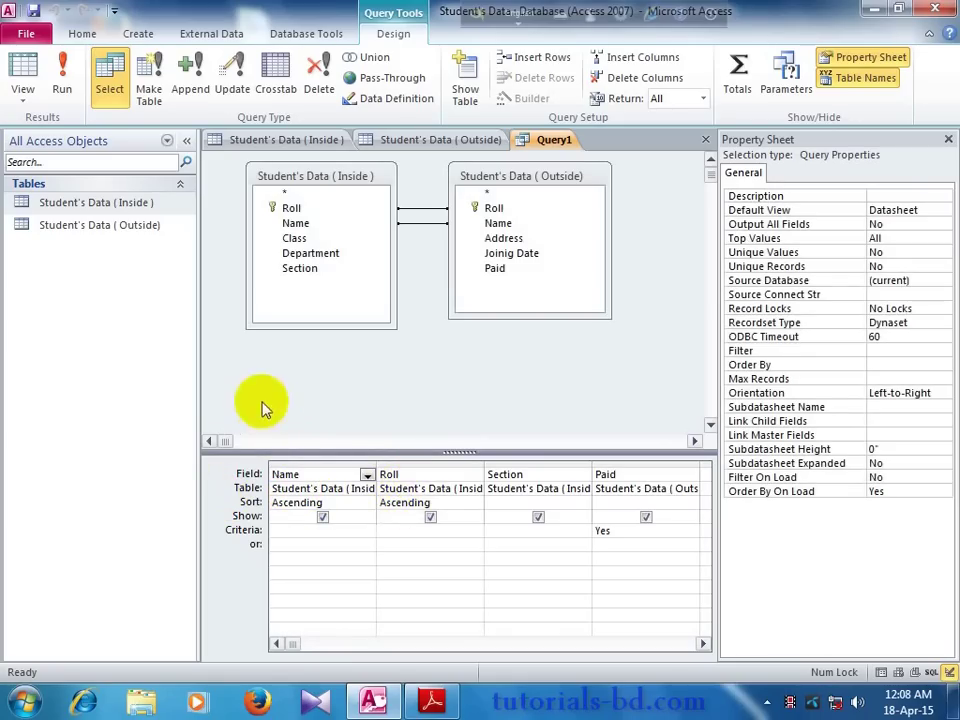
pyautogui.click(62, 92)
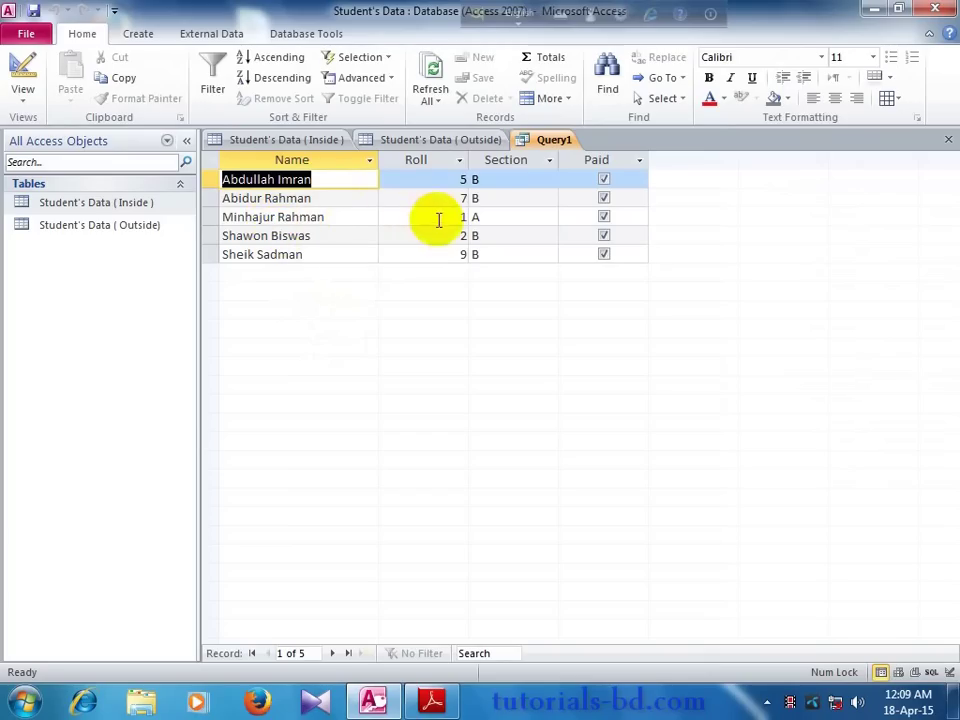
# Step: Switch Query1 from its results back to design view
pyautogui.click(405, 216)
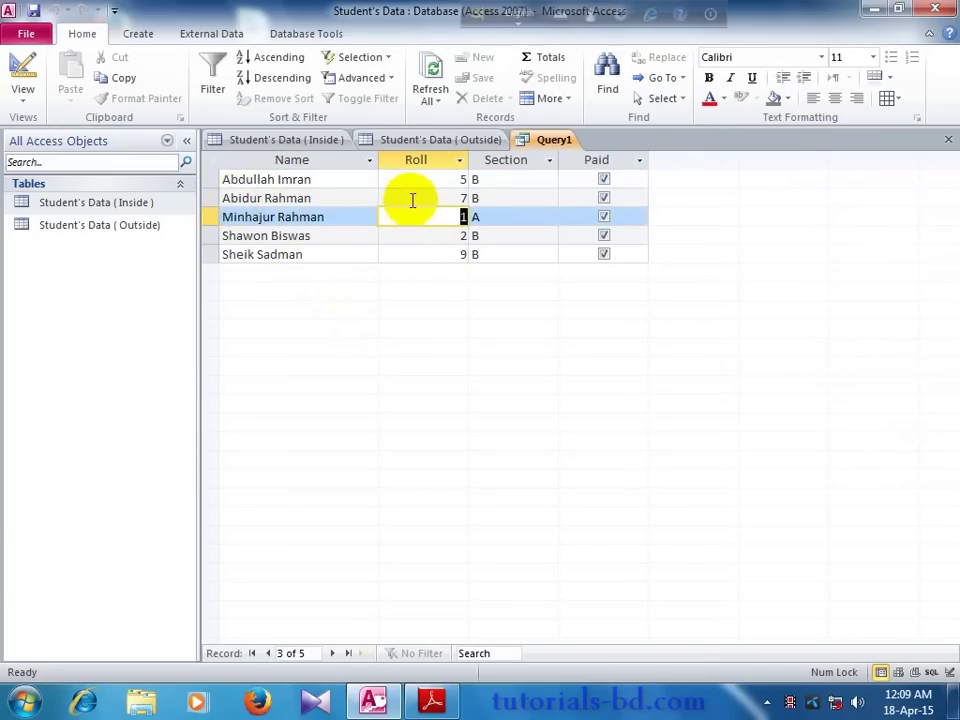
pyautogui.rightClick(540, 142)
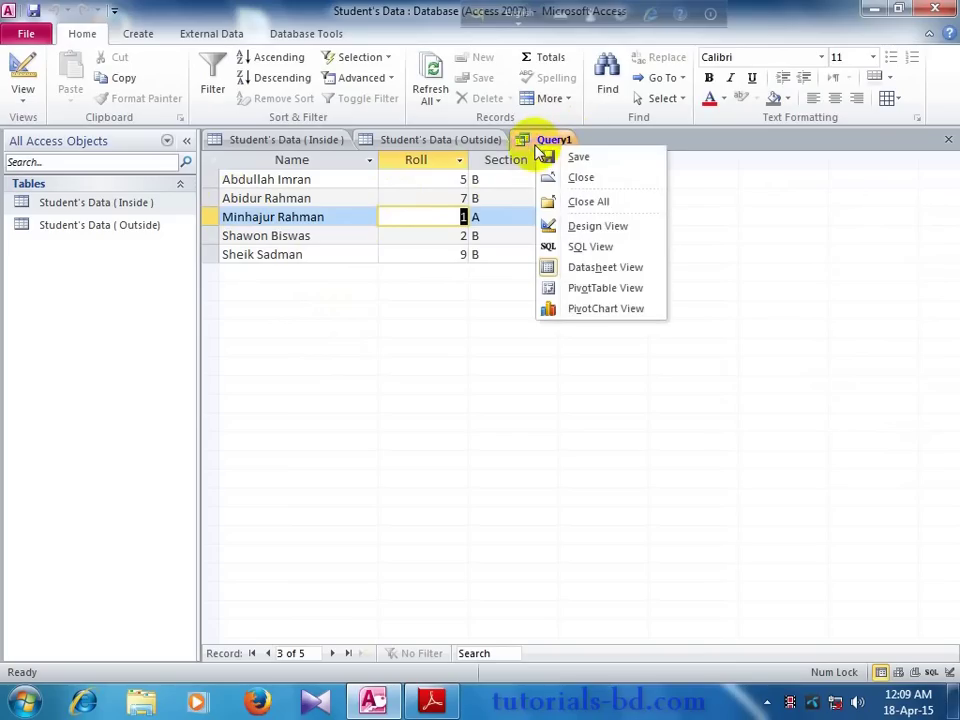
pyautogui.click(569, 227)
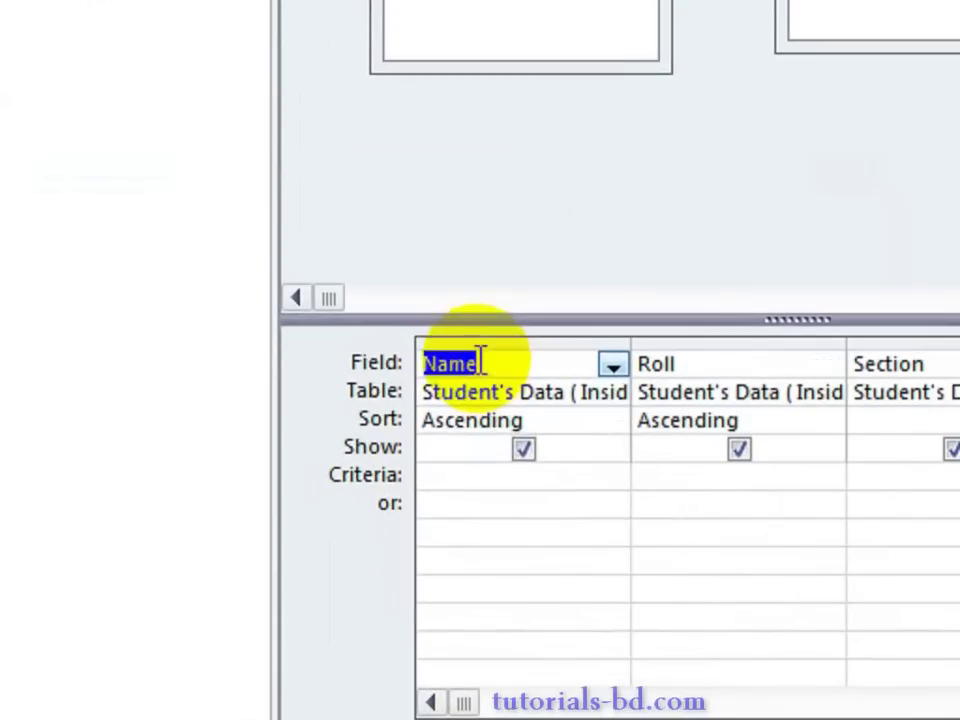
# Step: Move the Name column in the design grid so it sits right after Roll
pyautogui.click(286, 465)
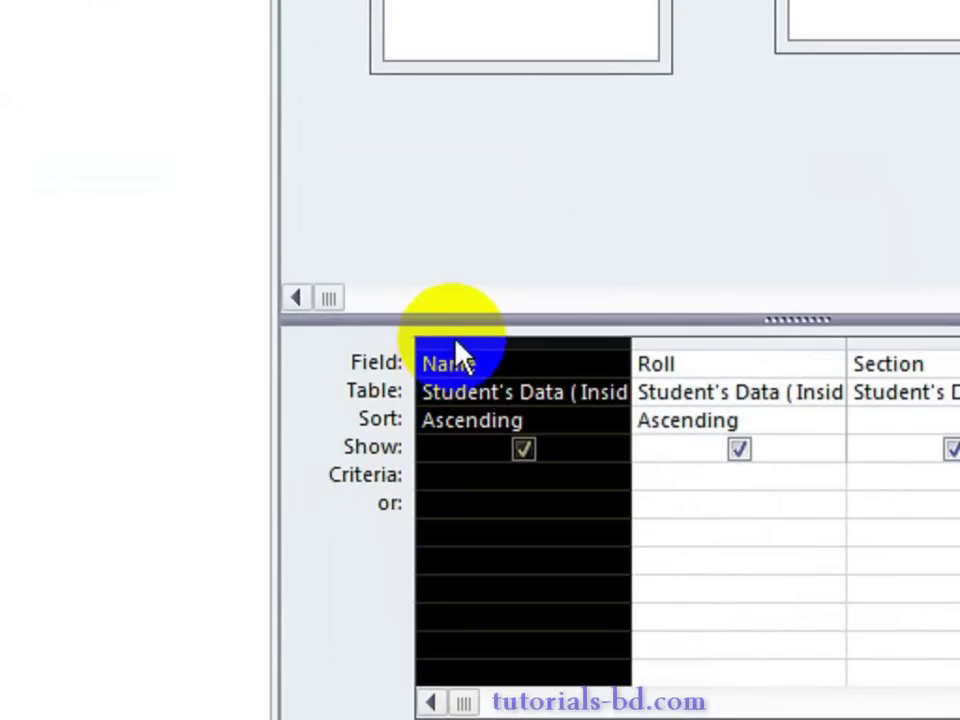
pyautogui.moveTo(454, 341); pyautogui.dragTo(725, 341)
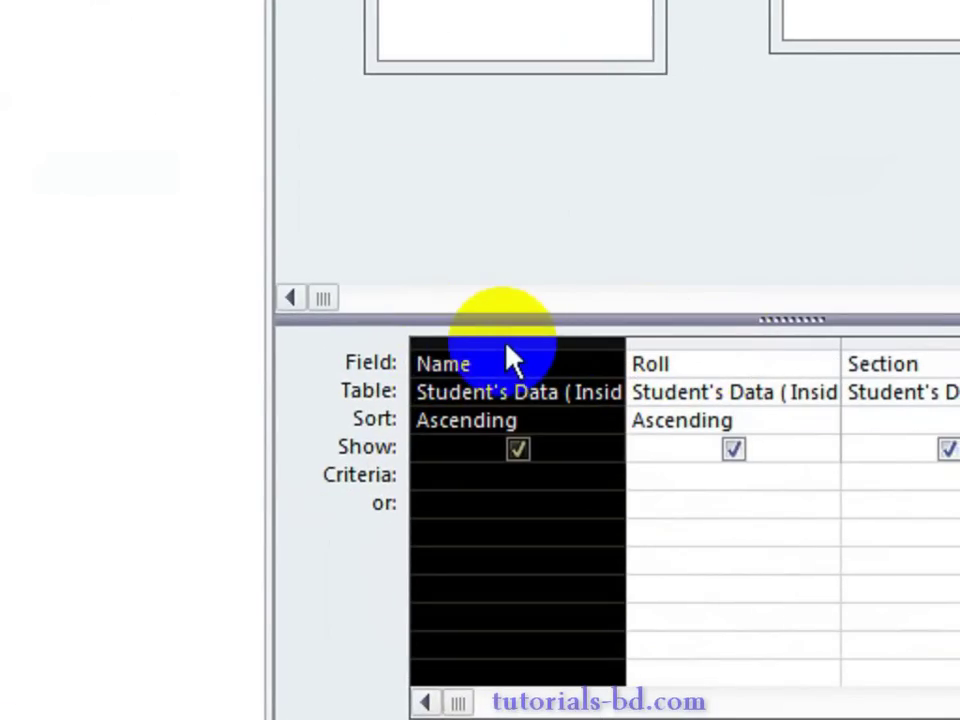
pyautogui.click(466, 342)
pyautogui.moveTo(466, 342); pyautogui.dragTo(745, 340)
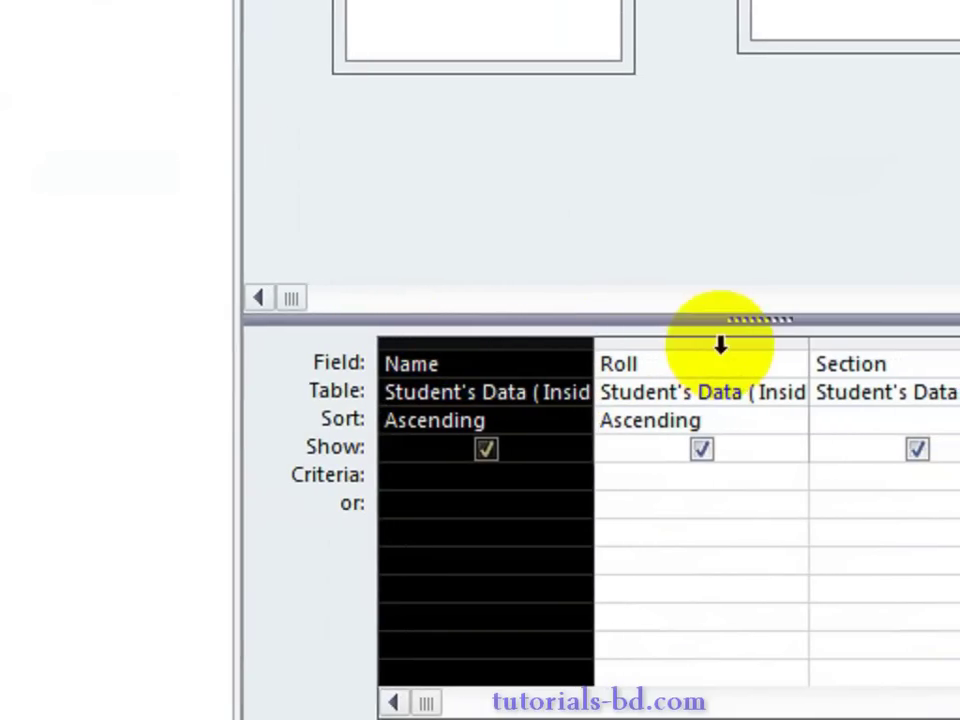
pyautogui.moveTo(471, 354); pyautogui.dragTo(720, 348)
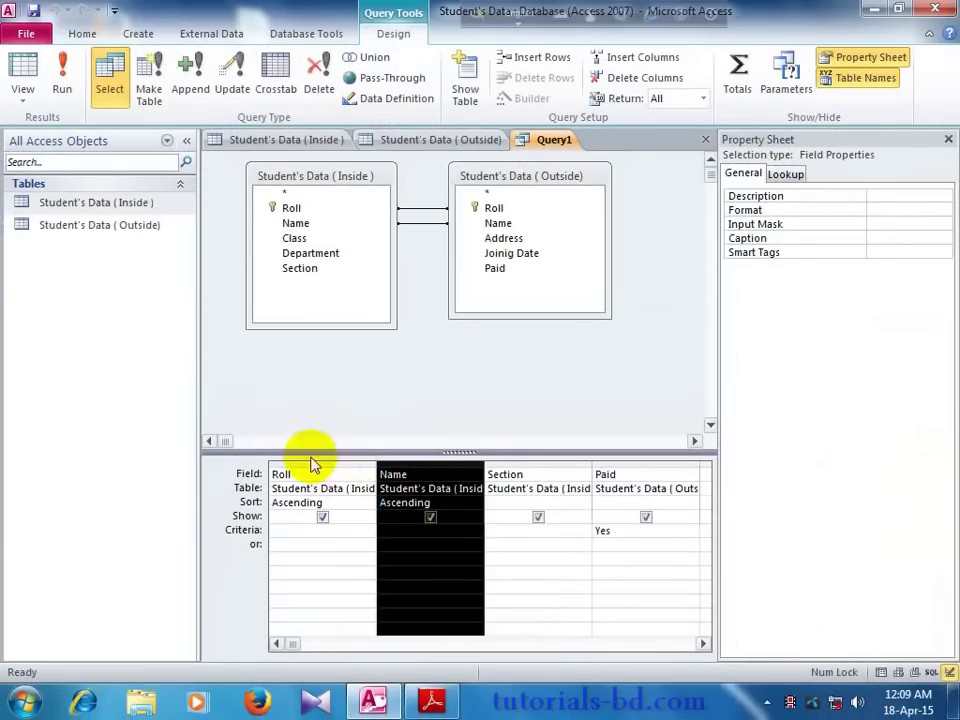
pyautogui.click(171, 401)
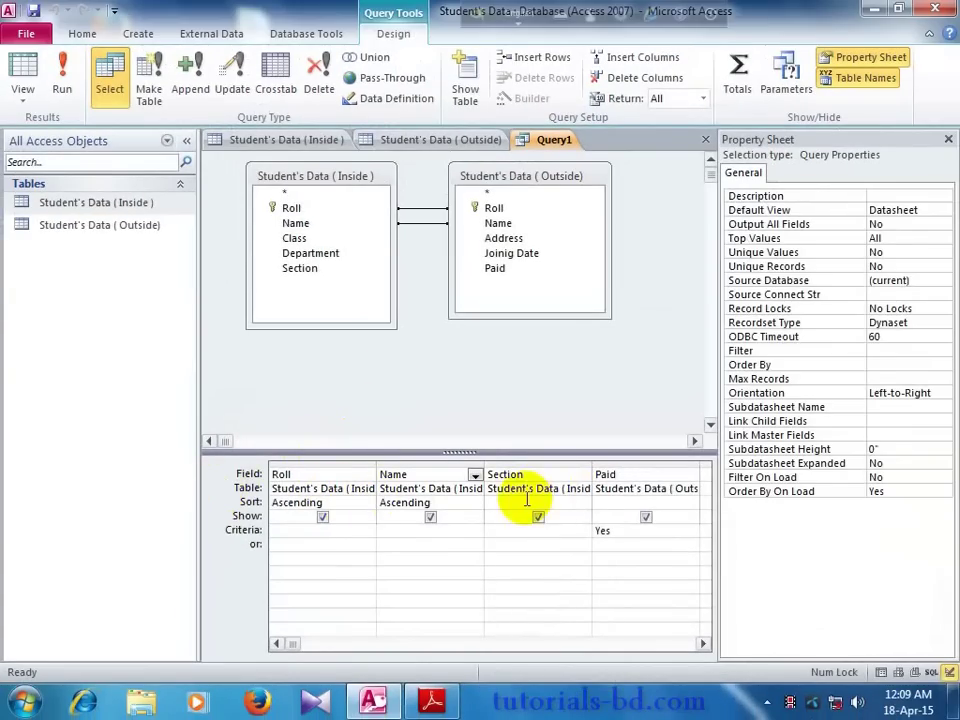
pyautogui.click(490, 255)
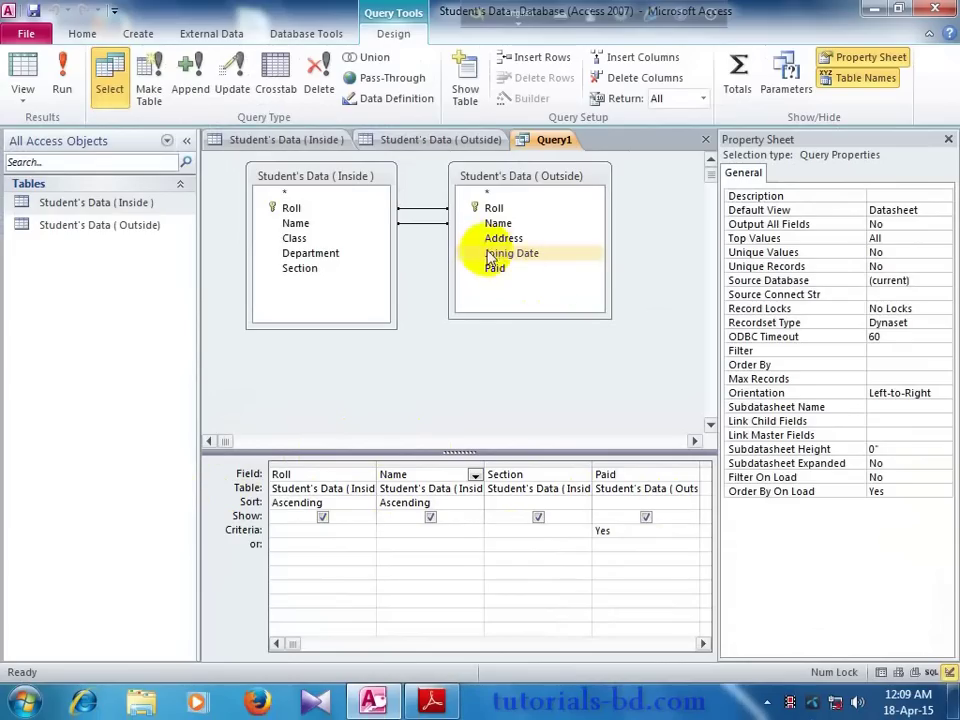
pyautogui.click(484, 245)
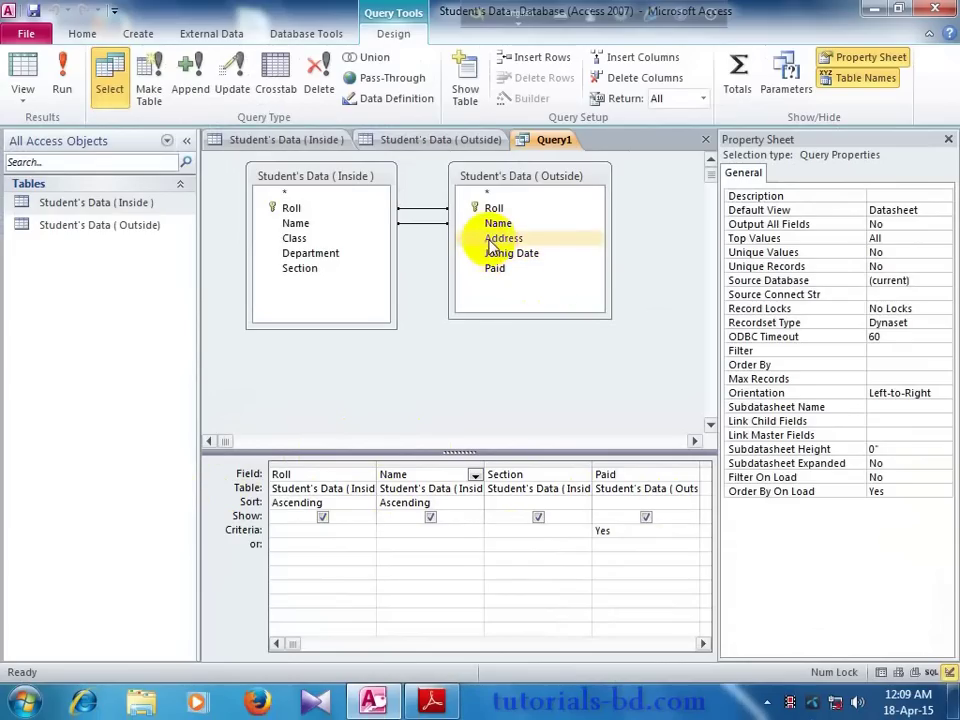
# Step: Add the Outside table's Address field with criterion "Rangpur" and run, returning four records
pyautogui.moveTo(495, 247); pyautogui.dragTo(505, 476)
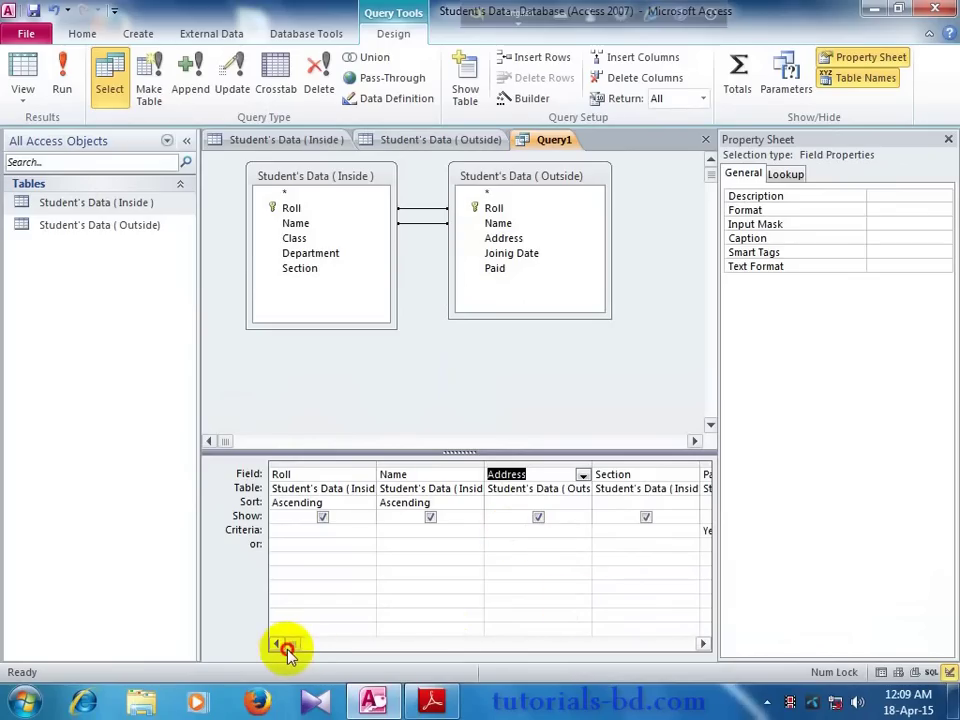
pyautogui.click(705, 540)
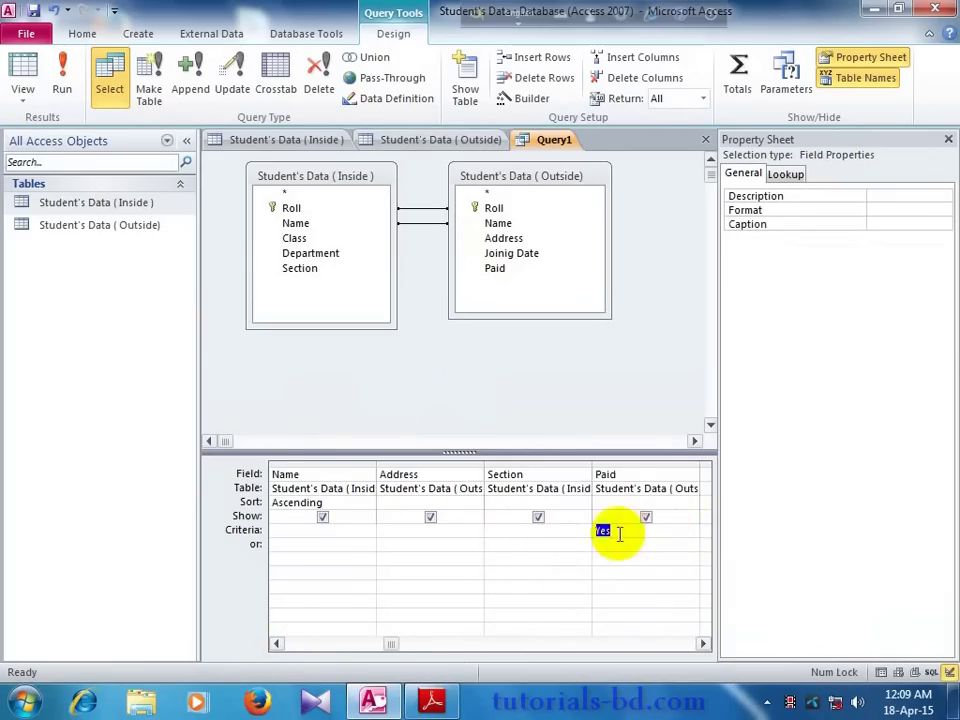
pyautogui.click(420, 533)
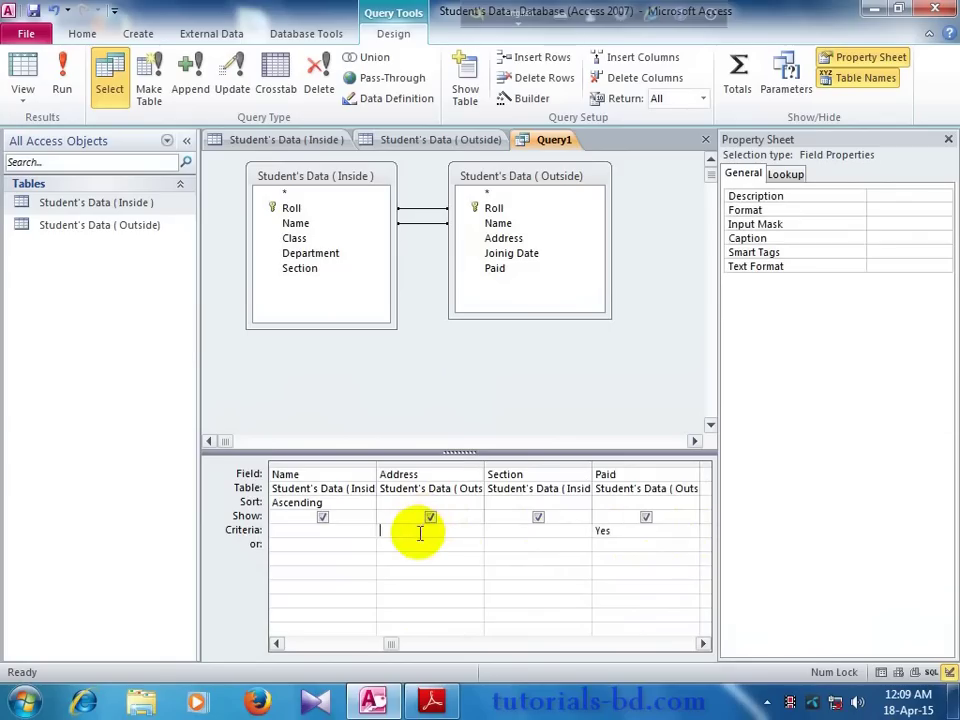
pyautogui.write('Rangpur')
pyautogui.click(411, 544)
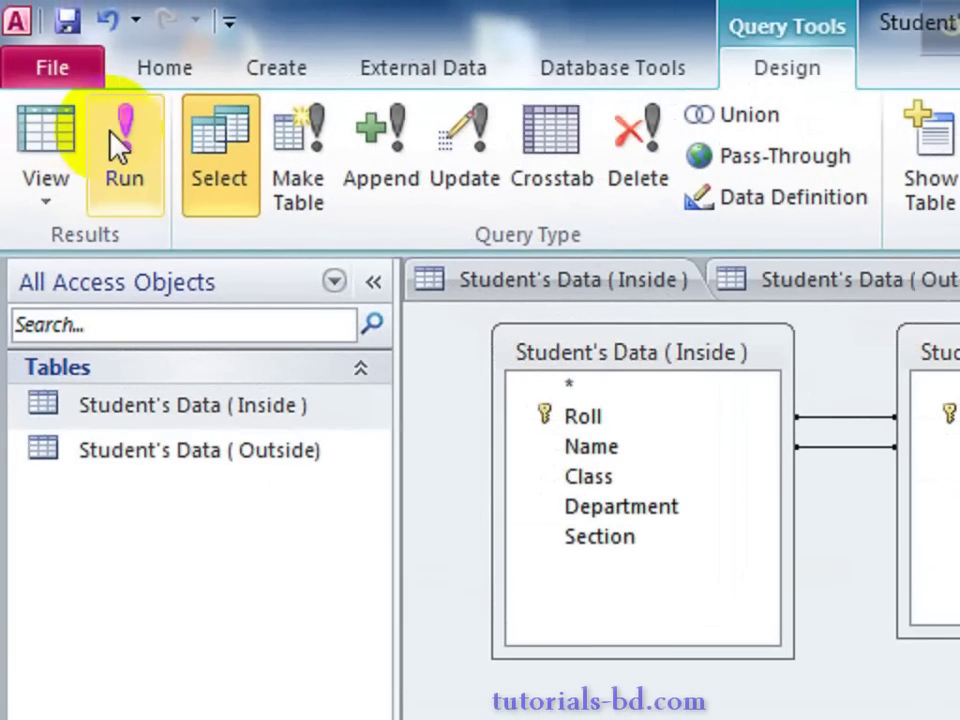
pyautogui.click(133, 145)
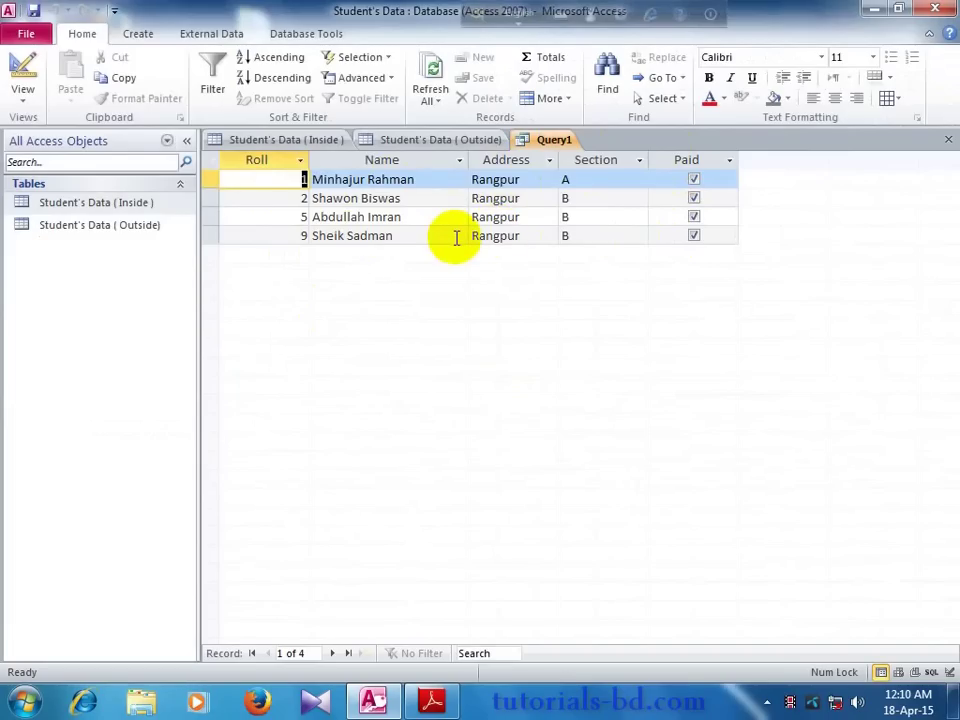
# Step: Compare the Outside table's data with Query1's results, then reopen Query1 in design view
pyautogui.click(422, 140)
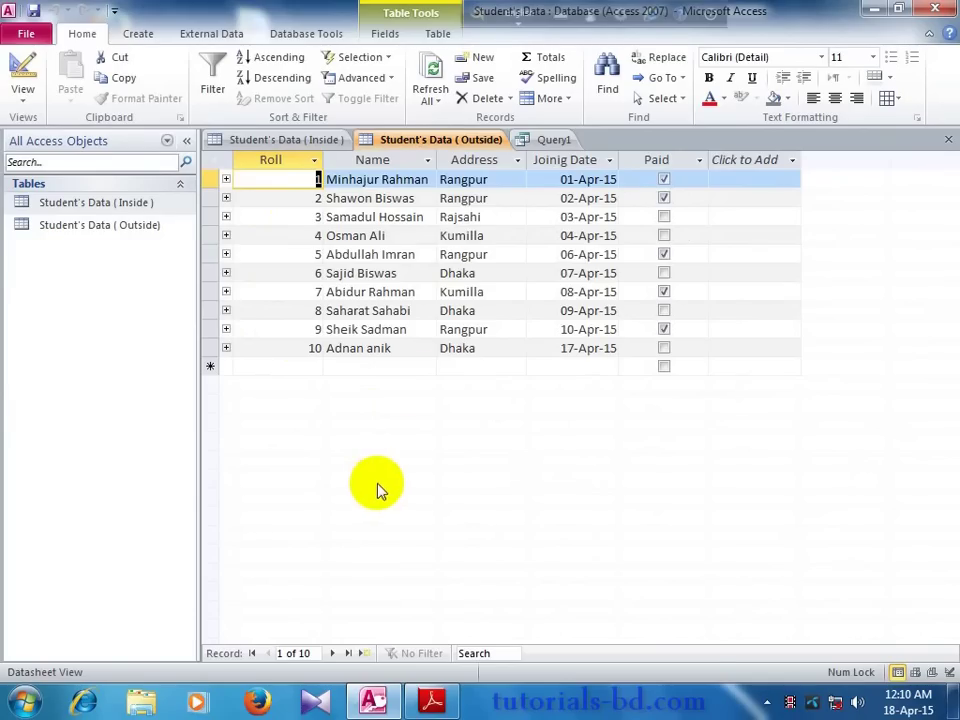
pyautogui.click(530, 140)
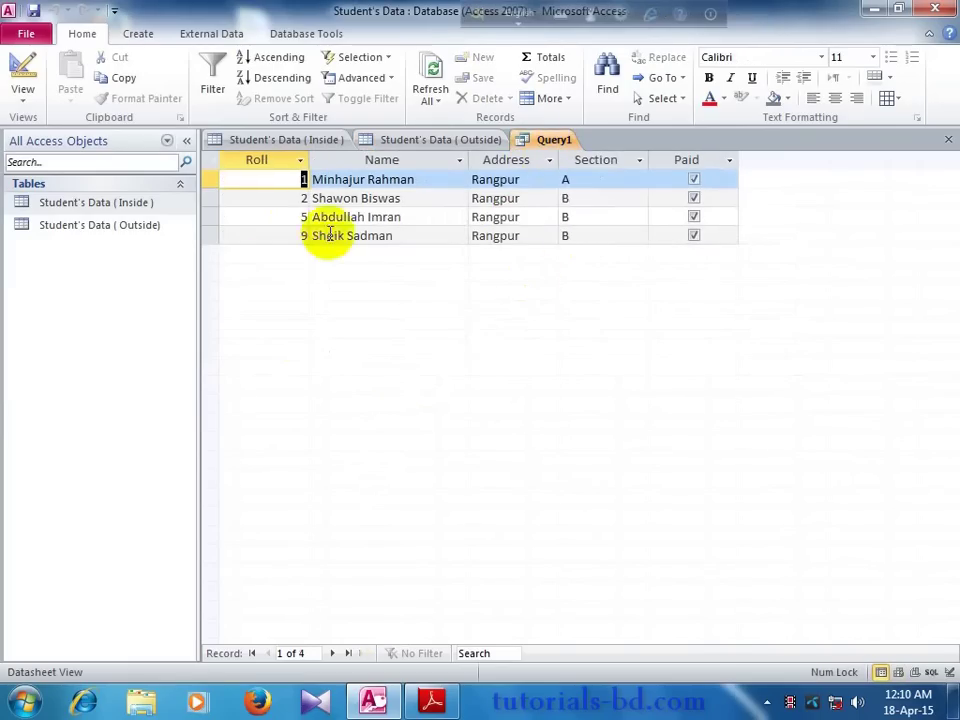
pyautogui.click(140, 37)
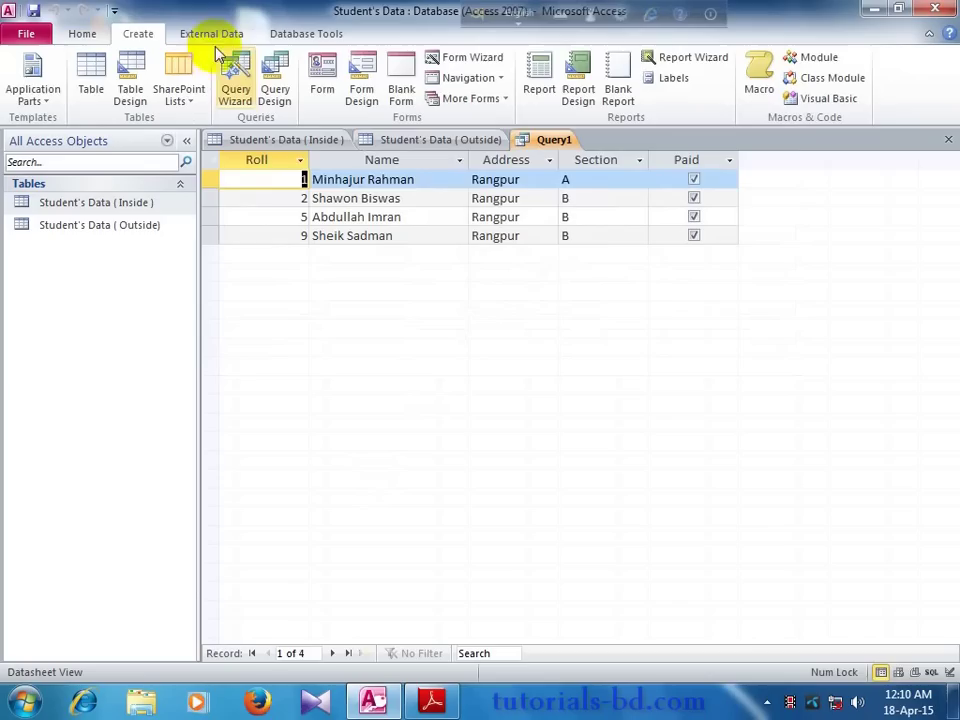
pyautogui.click(472, 140)
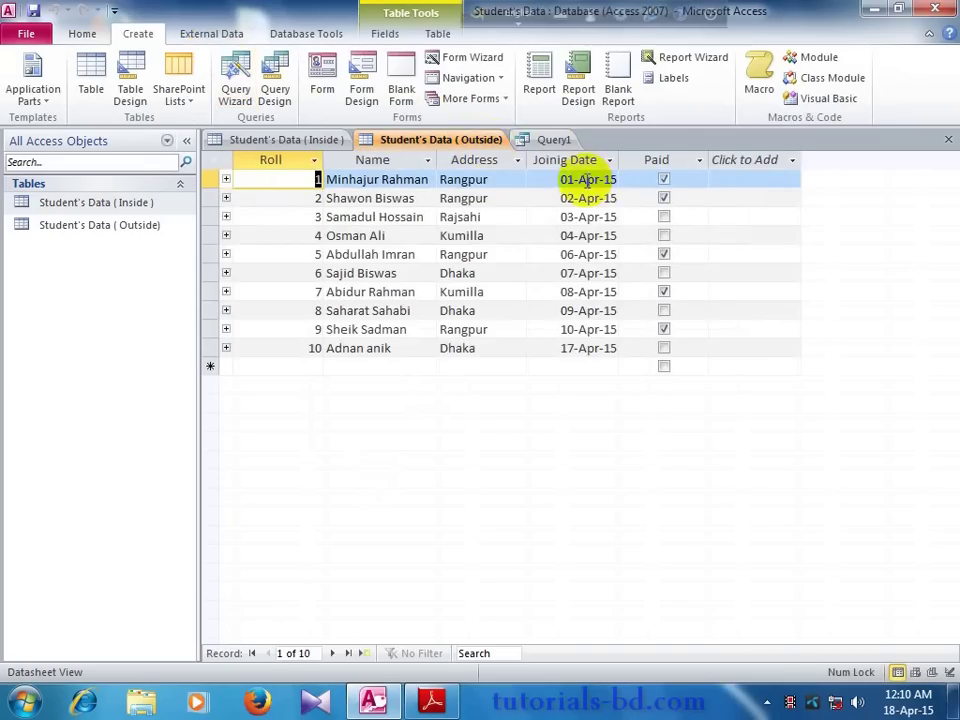
pyautogui.click(553, 140)
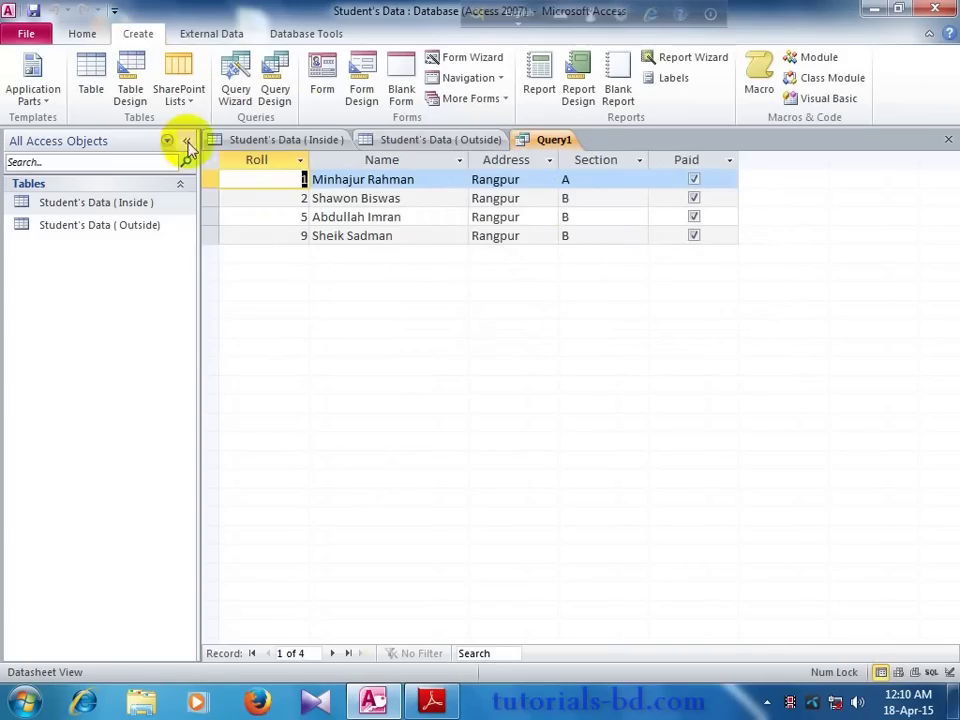
pyautogui.rightClick(541, 143)
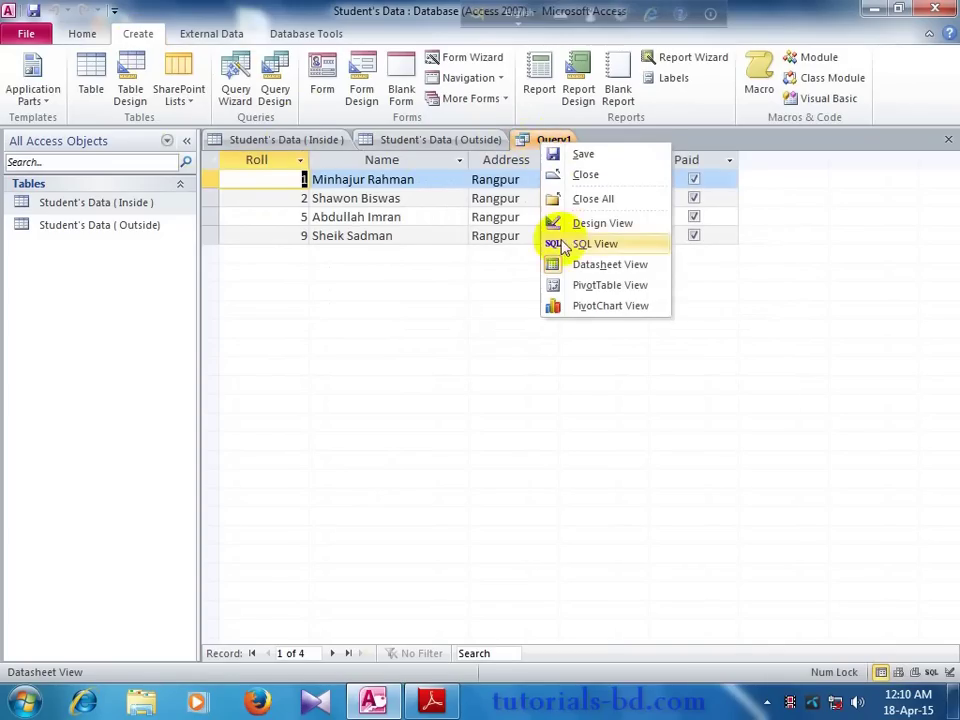
pyautogui.click(590, 223)
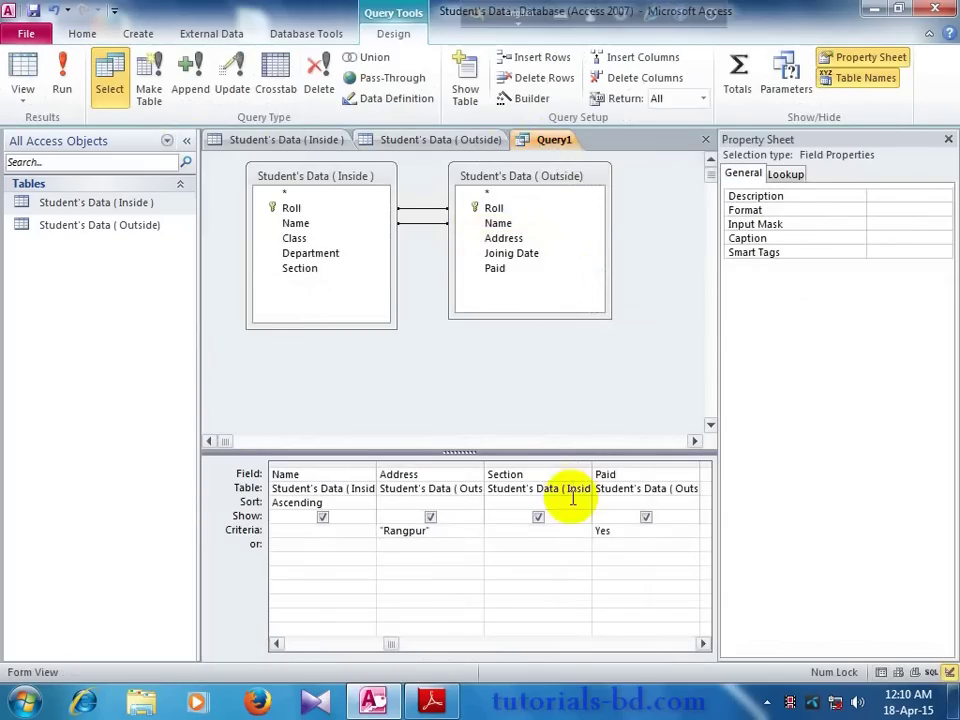
pyautogui.click(478, 139)
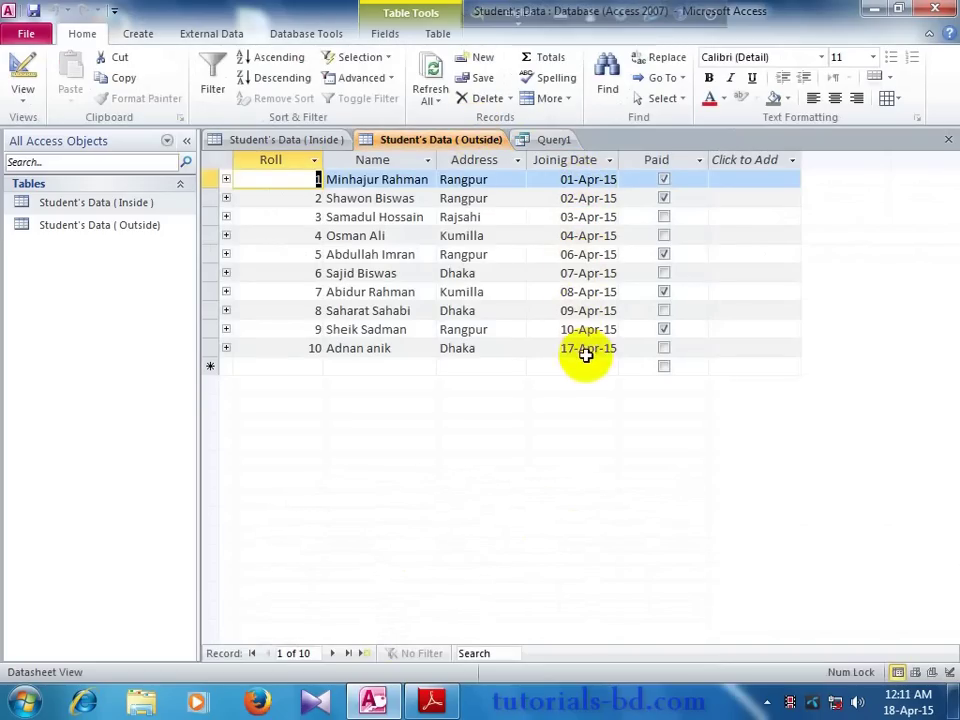
pyautogui.click(556, 140)
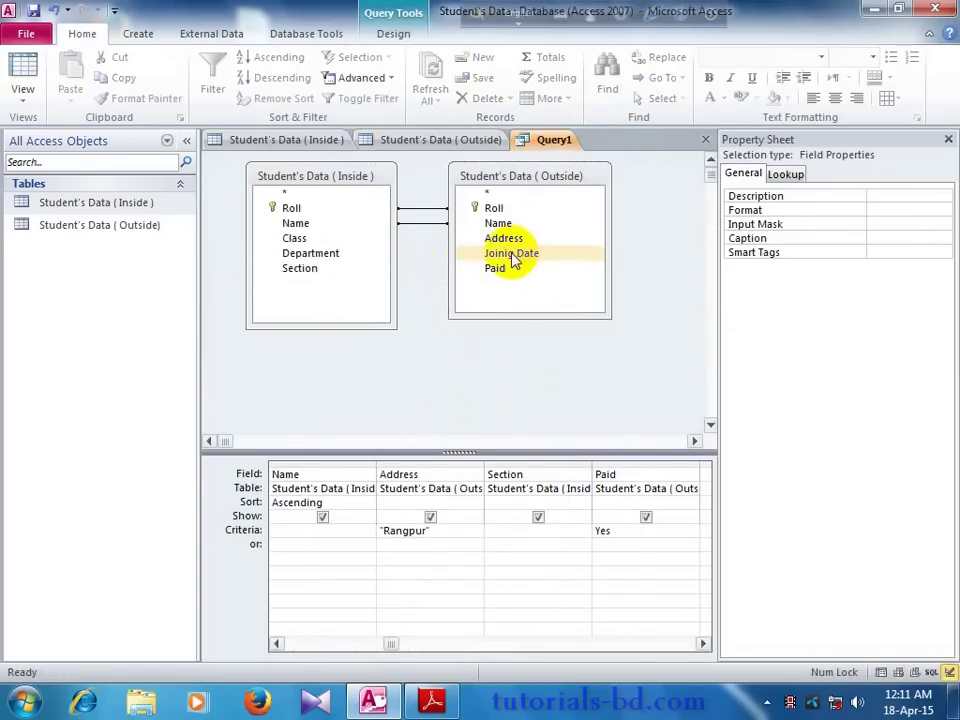
# Step: Add Joinig Date to the grid between Address and Section and begin its criterion
pyautogui.moveTo(512, 257); pyautogui.dragTo(580, 477)
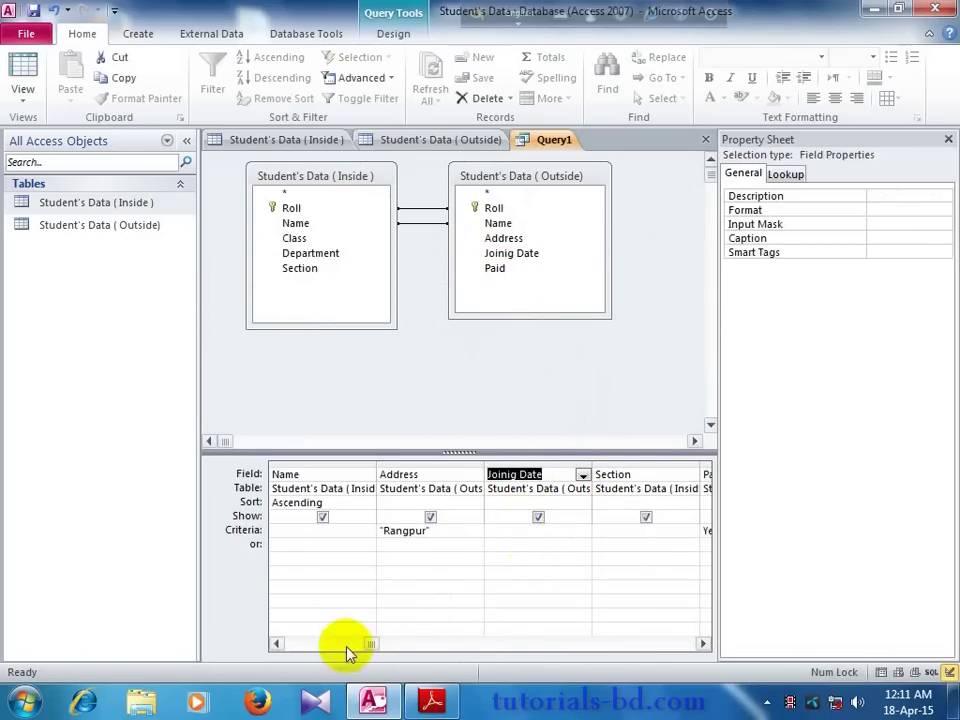
pyautogui.click(502, 533)
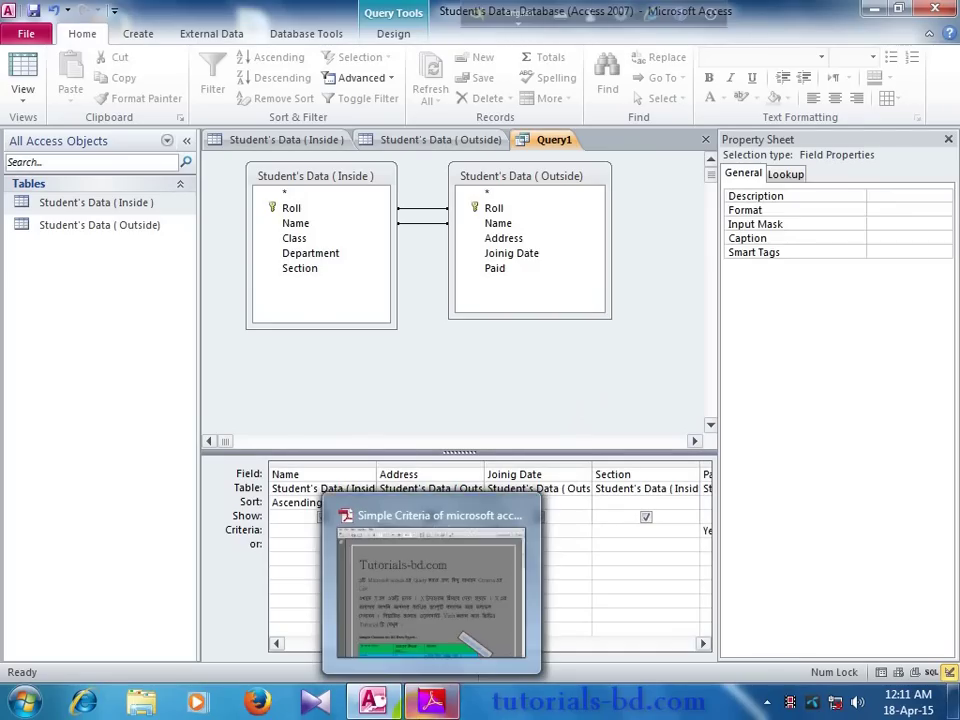
pyautogui.click(423, 610)
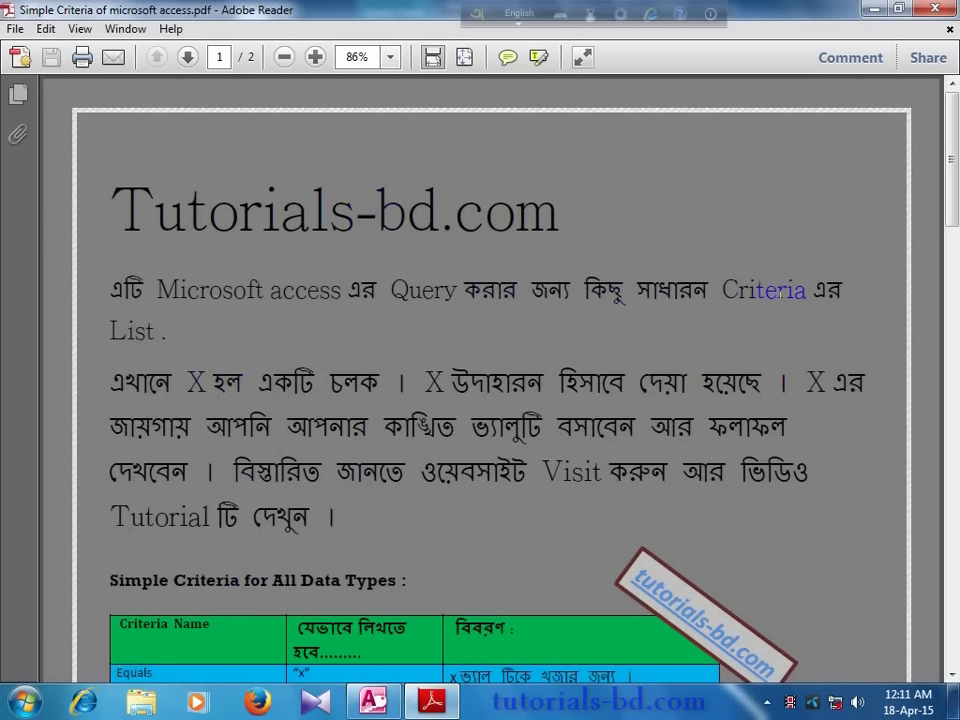
# Step: Scroll the criteria PDF to the Simple Criteria for Dates table, then return to Access
pyautogui.moveTo(955, 185); pyautogui.dragTo(955, 539)
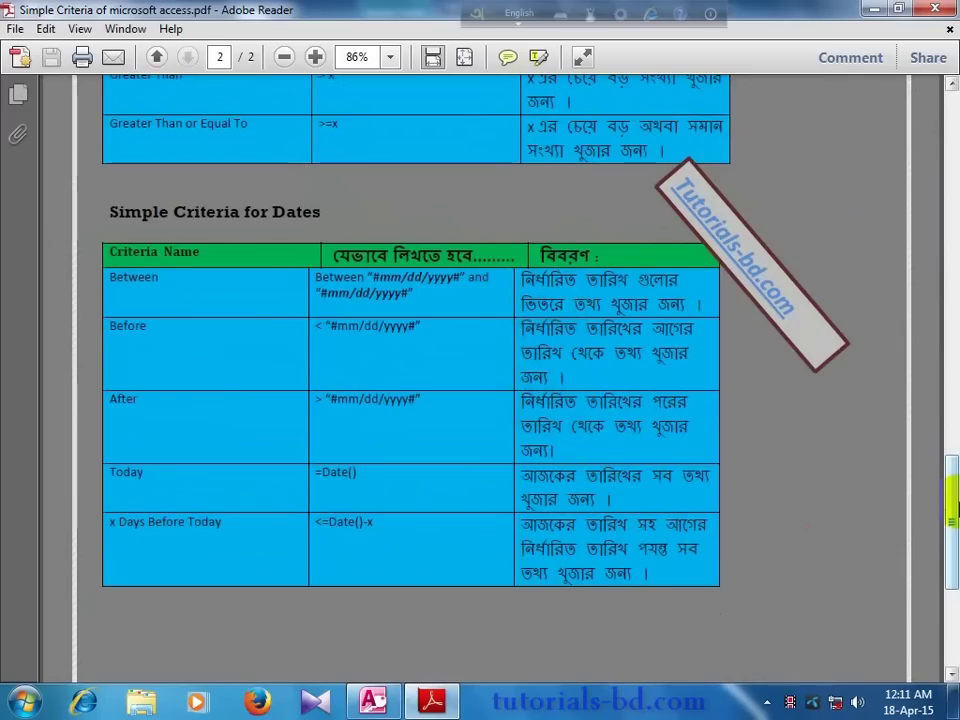
pyautogui.moveTo(955, 505); pyautogui.dragTo(955, 497)
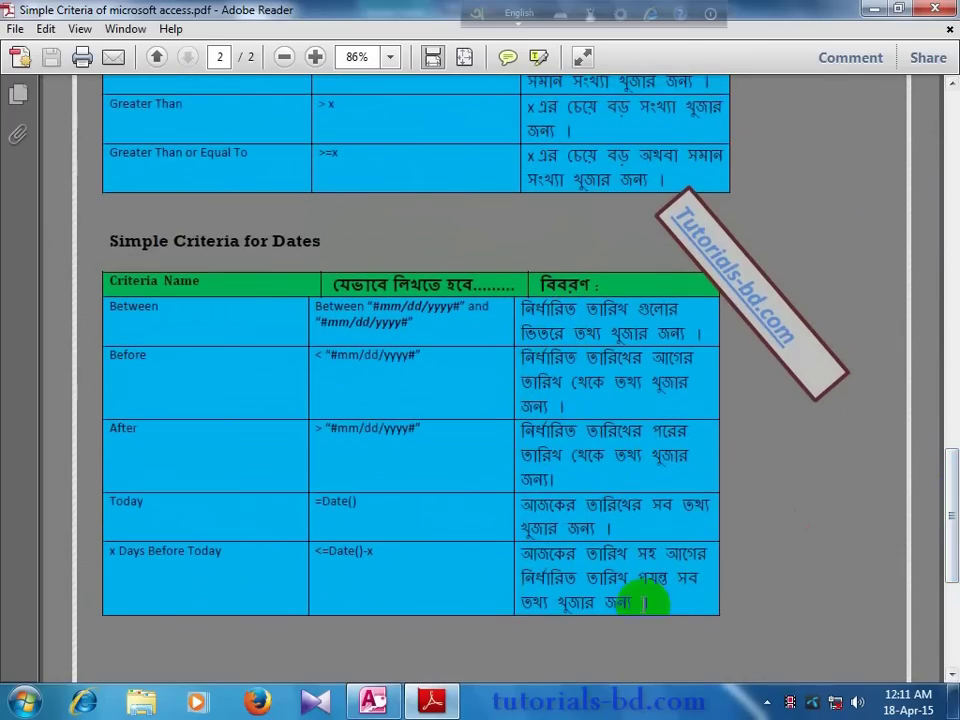
pyautogui.click(375, 700)
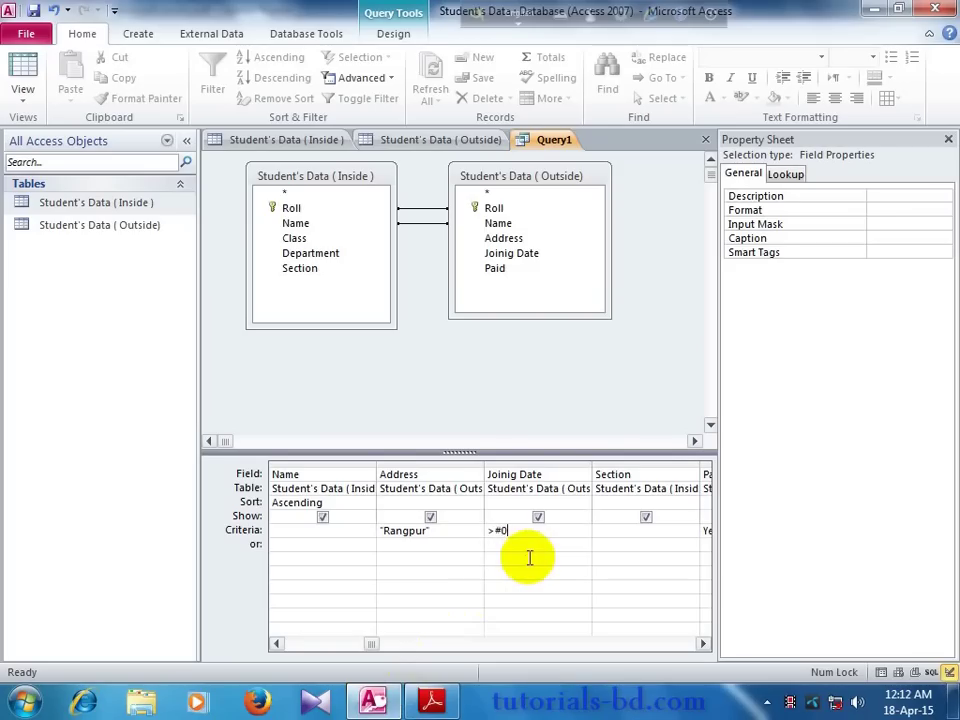
# Step: Enter >#03-Apr-15# as the Joinig Date criterion and run the query
pyautogui.write('3')
pyautogui.write('/a')
pyautogui.press('BackSpace')
pyautogui.write('Apr-15#')
pyautogui.click(529, 557)
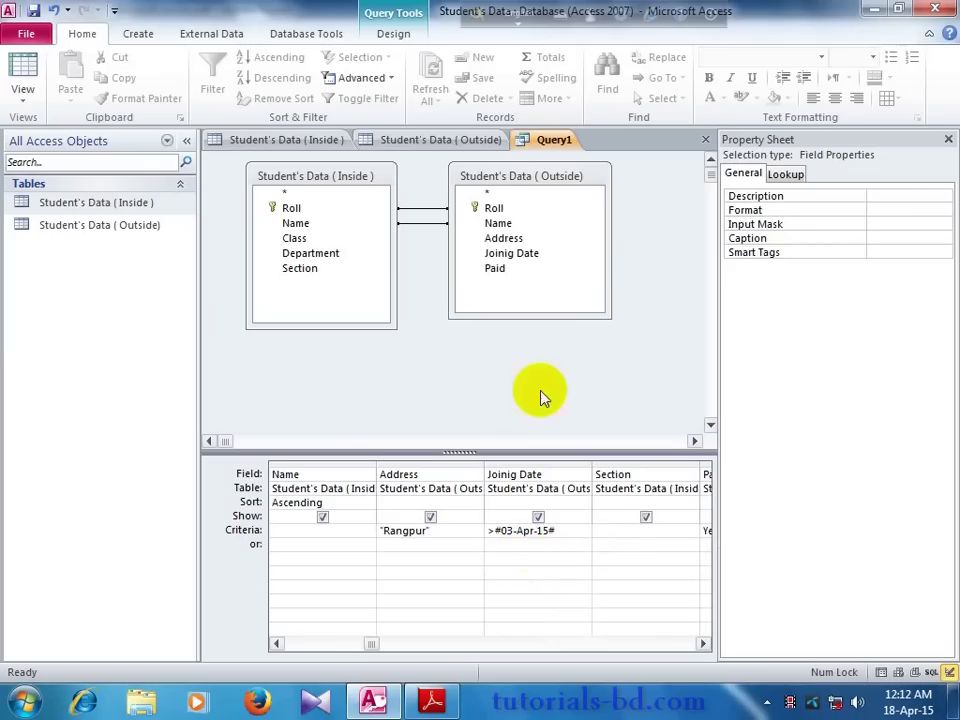
pyautogui.click(392, 33)
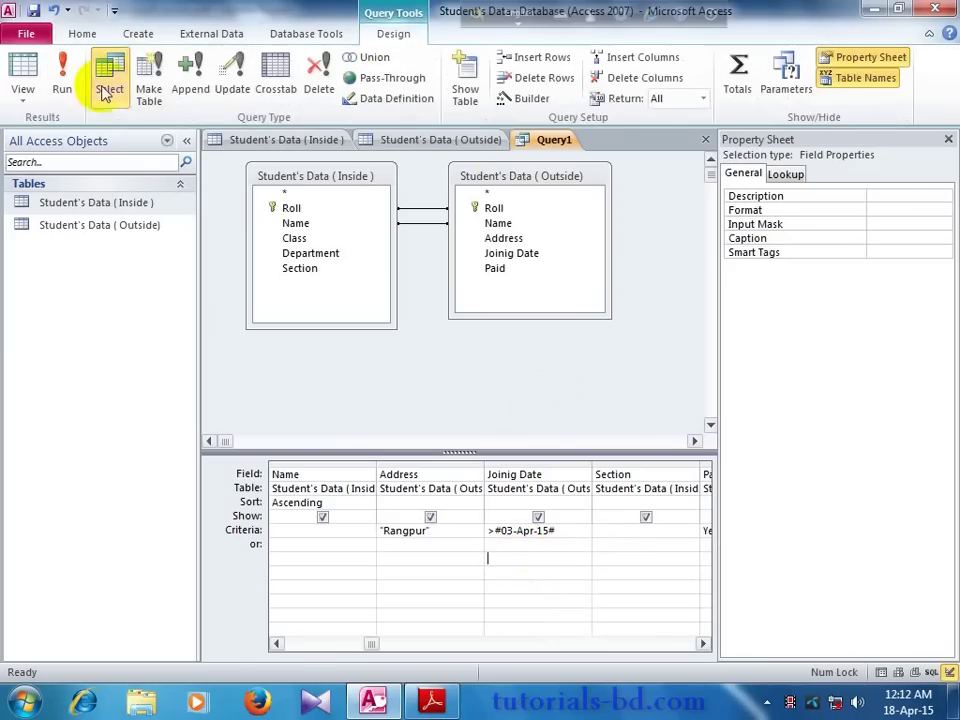
# Step: Run Query1 with the date filter, returning two paid Rangpur students, and reopen design view
pyautogui.click(62, 82)
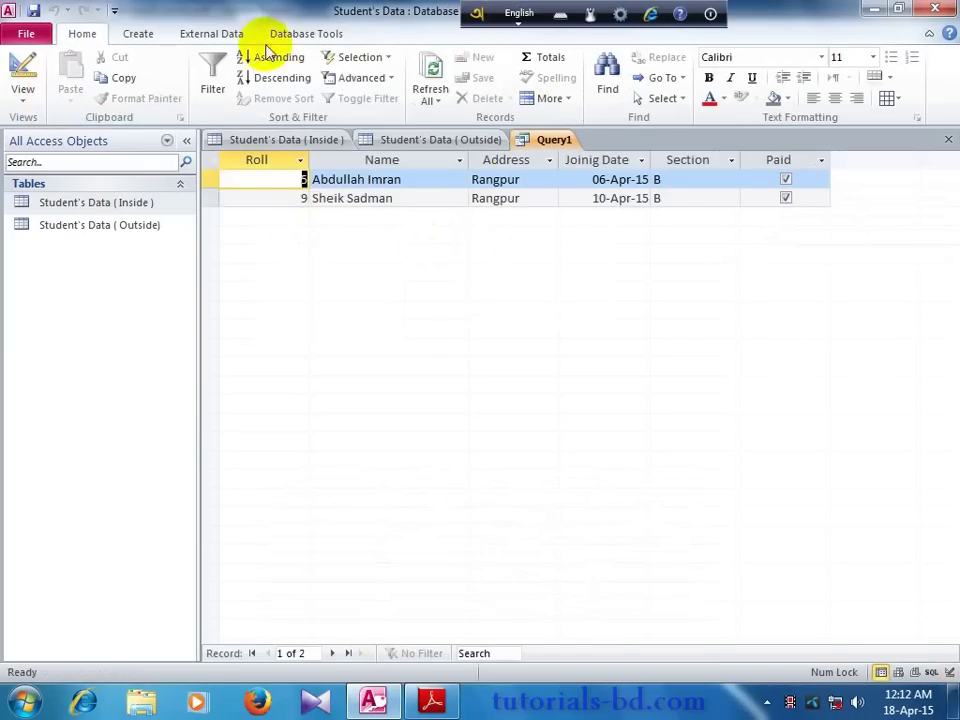
pyautogui.rightClick(546, 142)
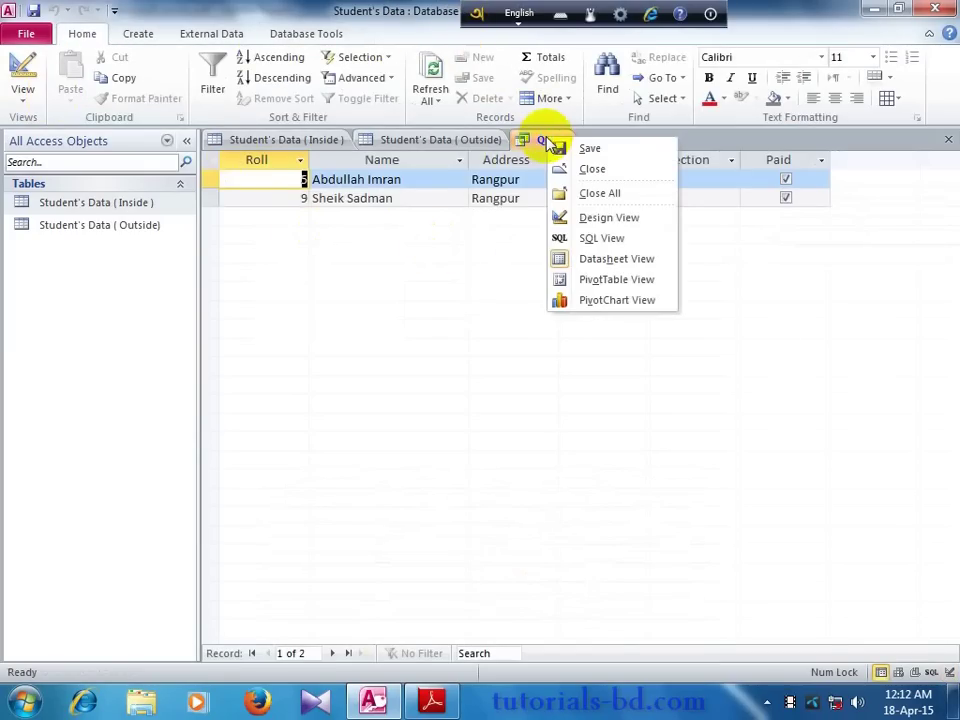
pyautogui.click(580, 217)
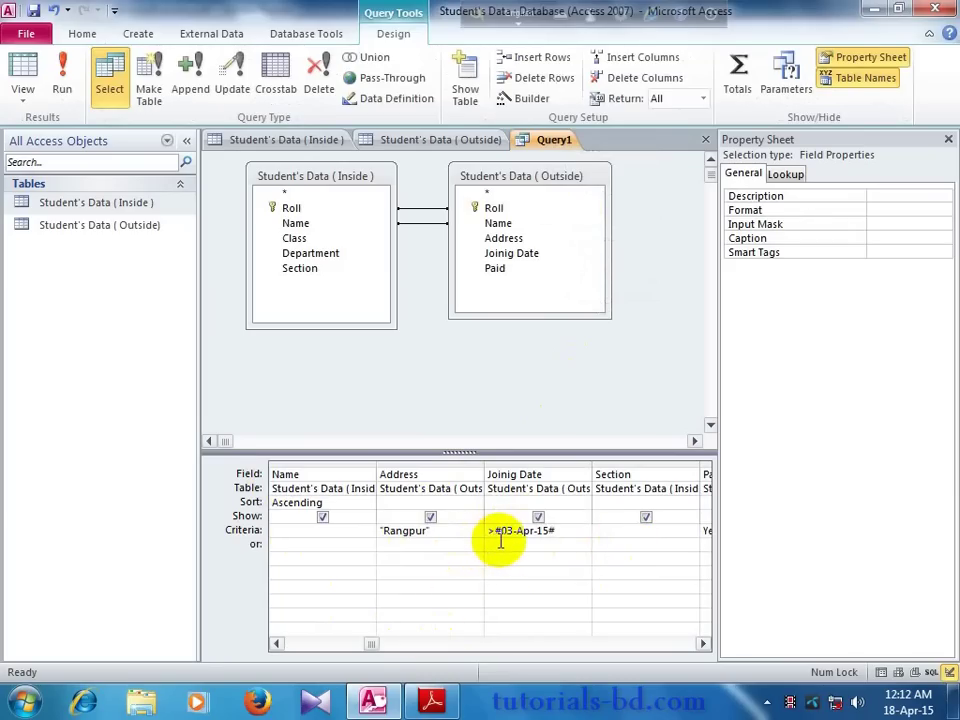
pyautogui.press('Down')
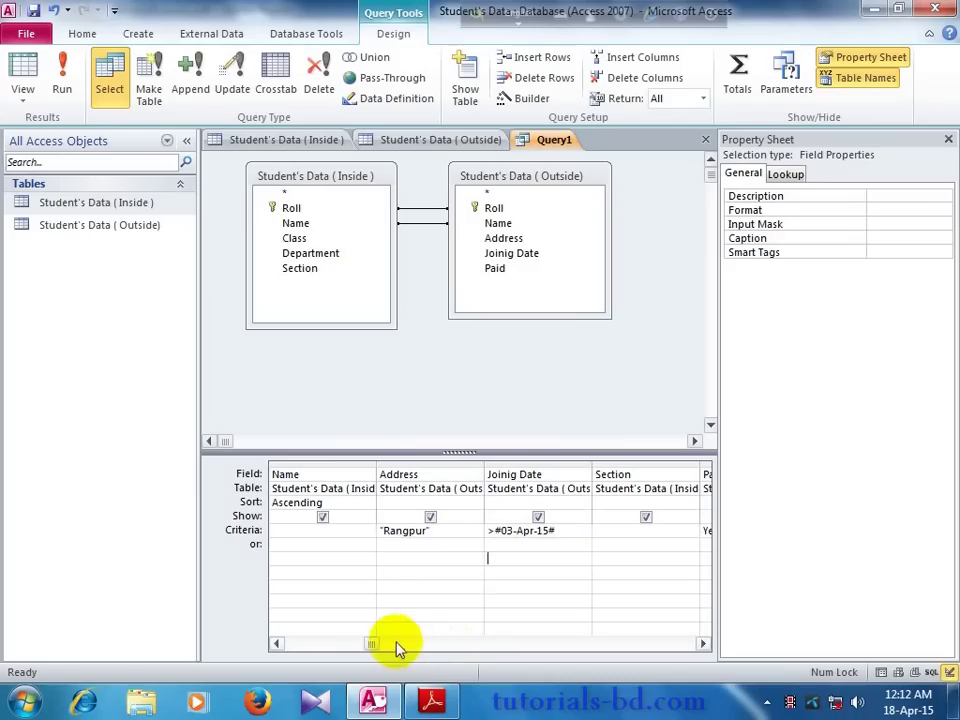
pyautogui.moveTo(375, 640); pyautogui.dragTo(414, 638)
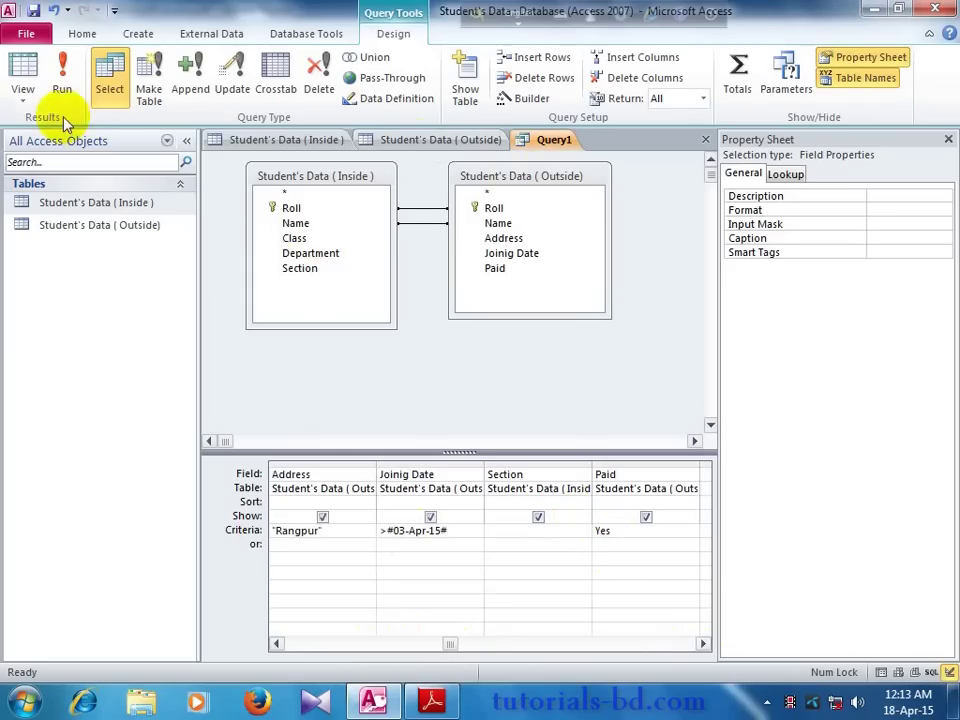
pyautogui.click(63, 85)
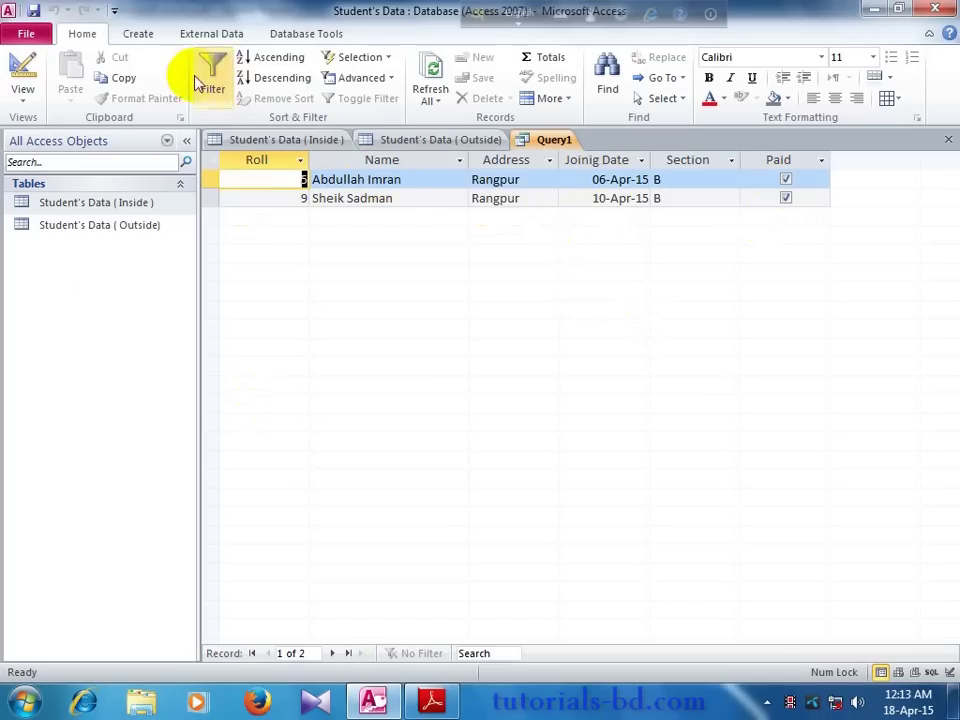
pyautogui.rightClick(546, 141)
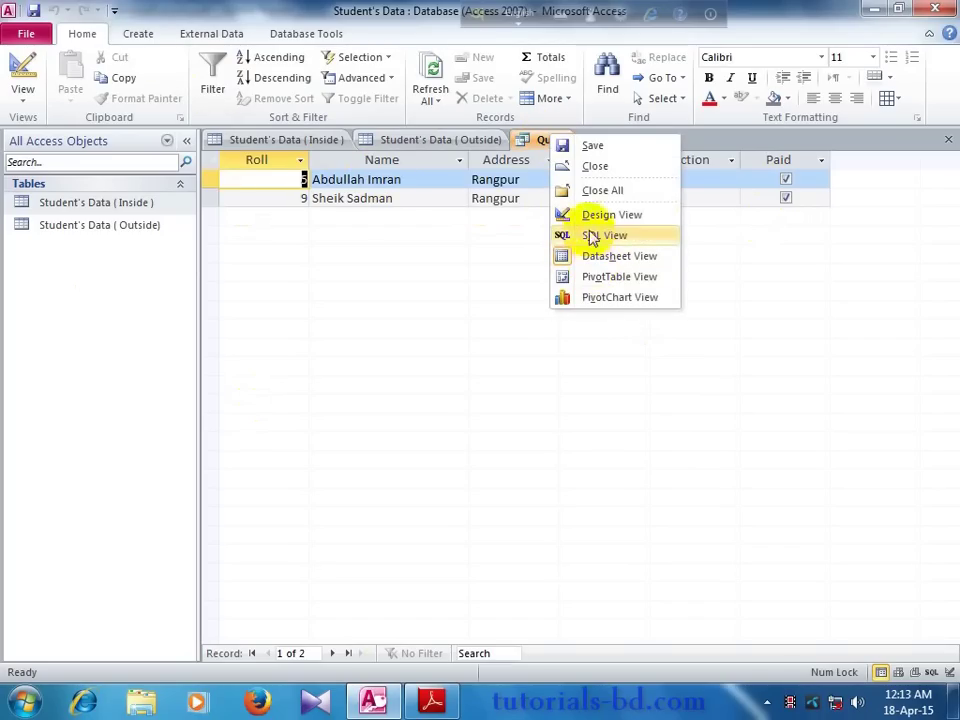
pyautogui.click(585, 215)
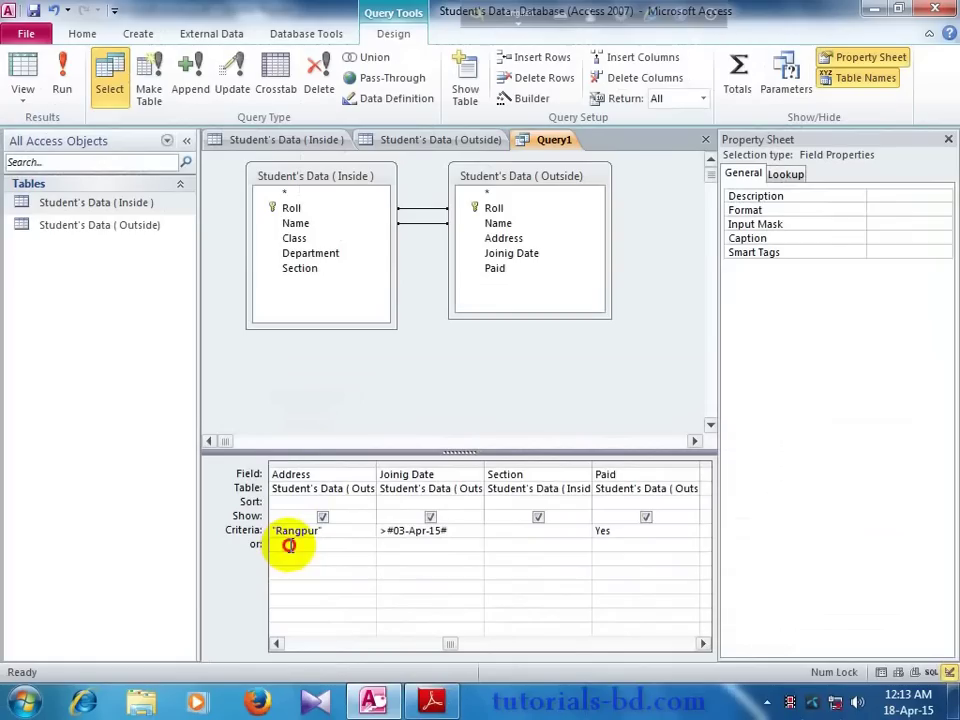
# Step: Add "Dhaka" as an or-criterion for Address, run for five students, and reopen design
pyautogui.click(288, 545)
pyautogui.write('Dhaka"')
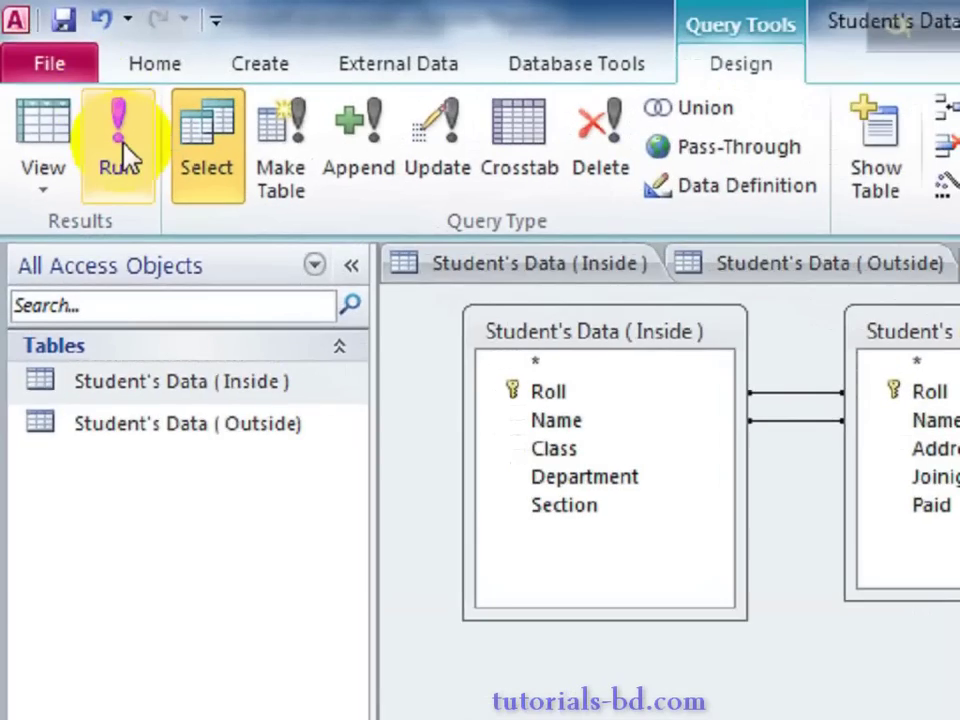
pyautogui.click(63, 82)
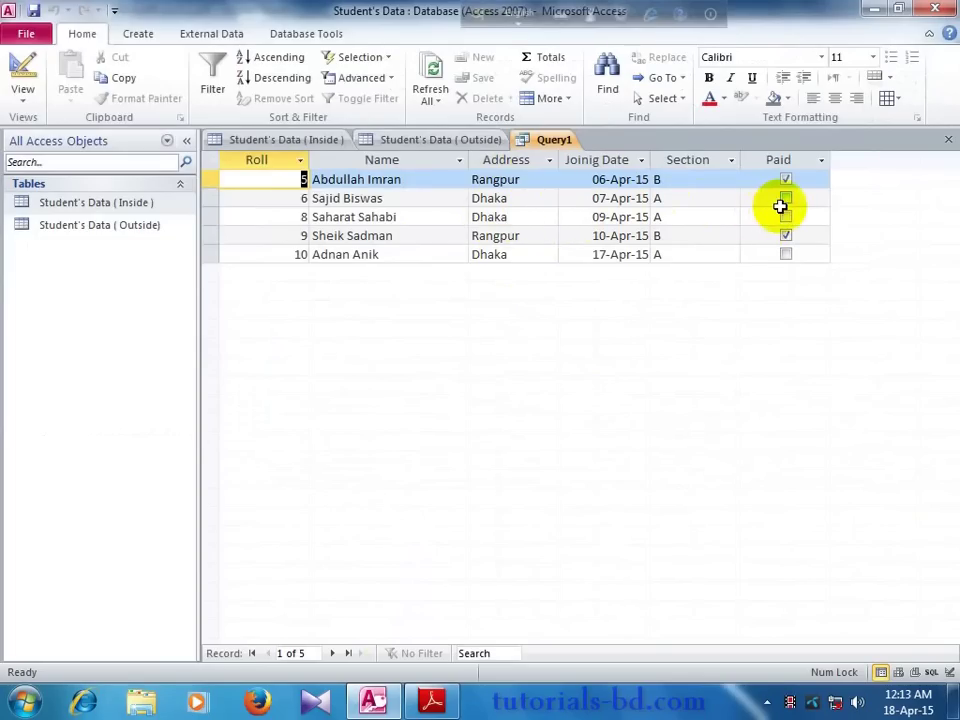
pyautogui.rightClick(537, 145)
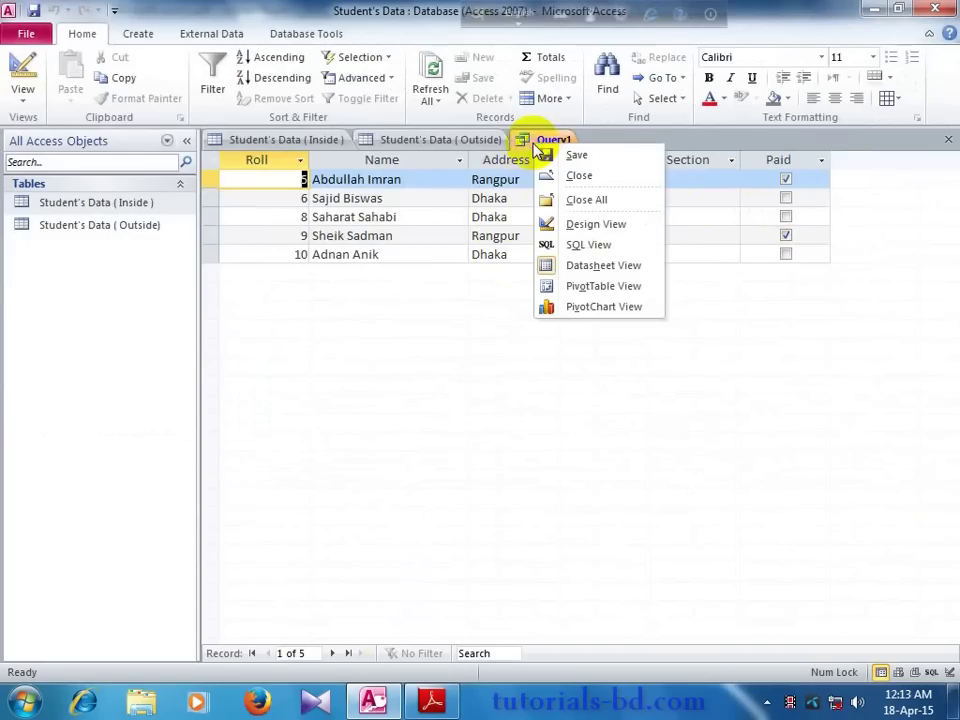
pyautogui.click(590, 224)
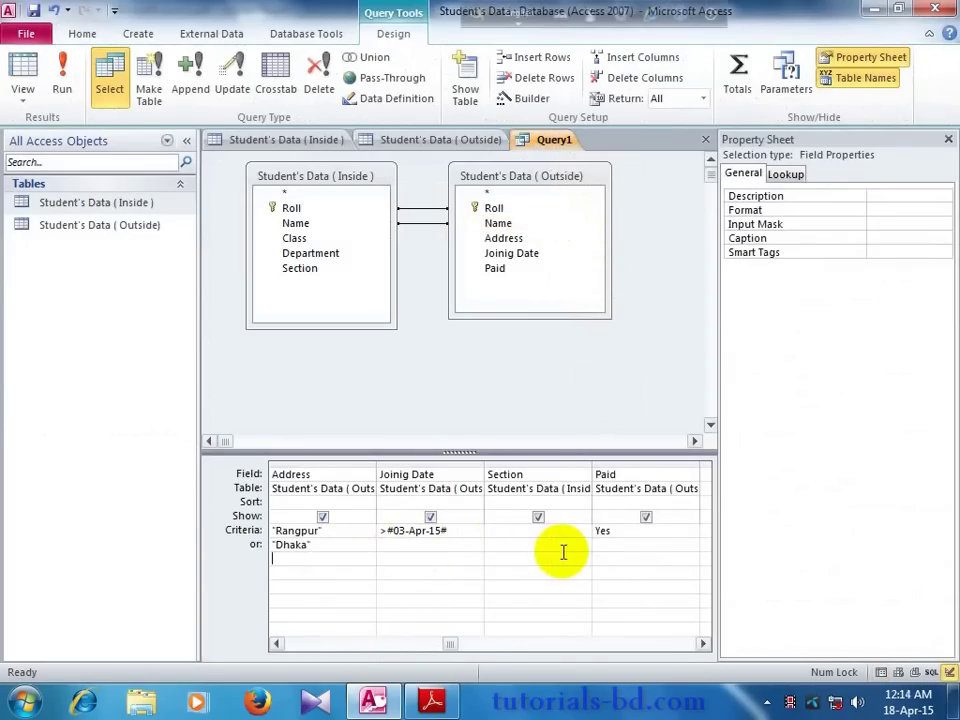
# Step: Require Paid = Yes on the Dhaka criteria row and run the query
pyautogui.click(603, 545)
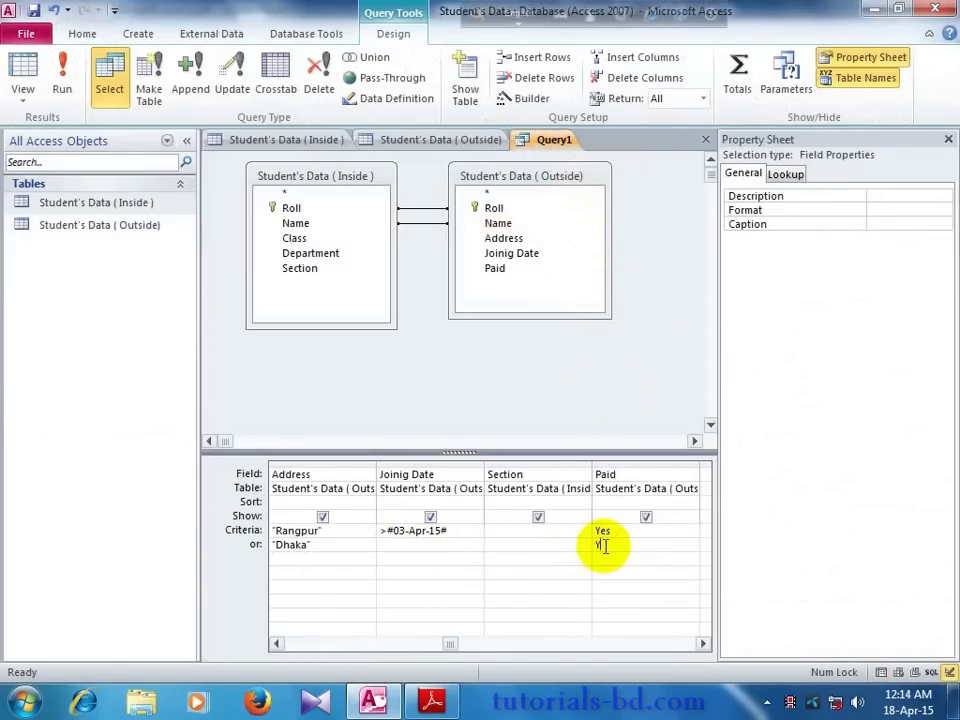
pyautogui.click(585, 548)
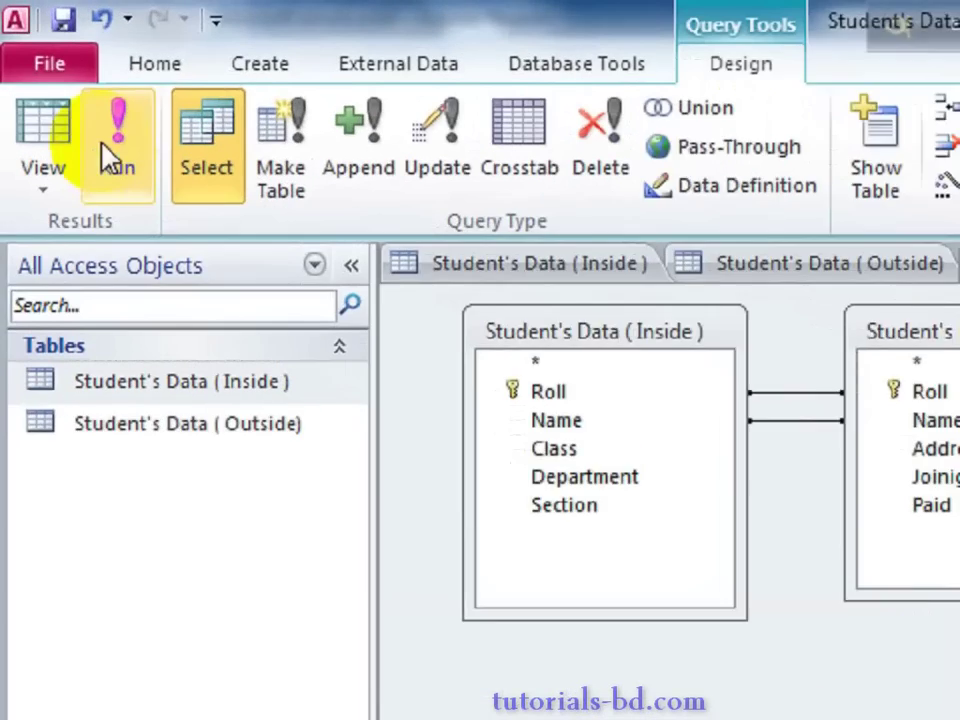
pyautogui.click(62, 88)
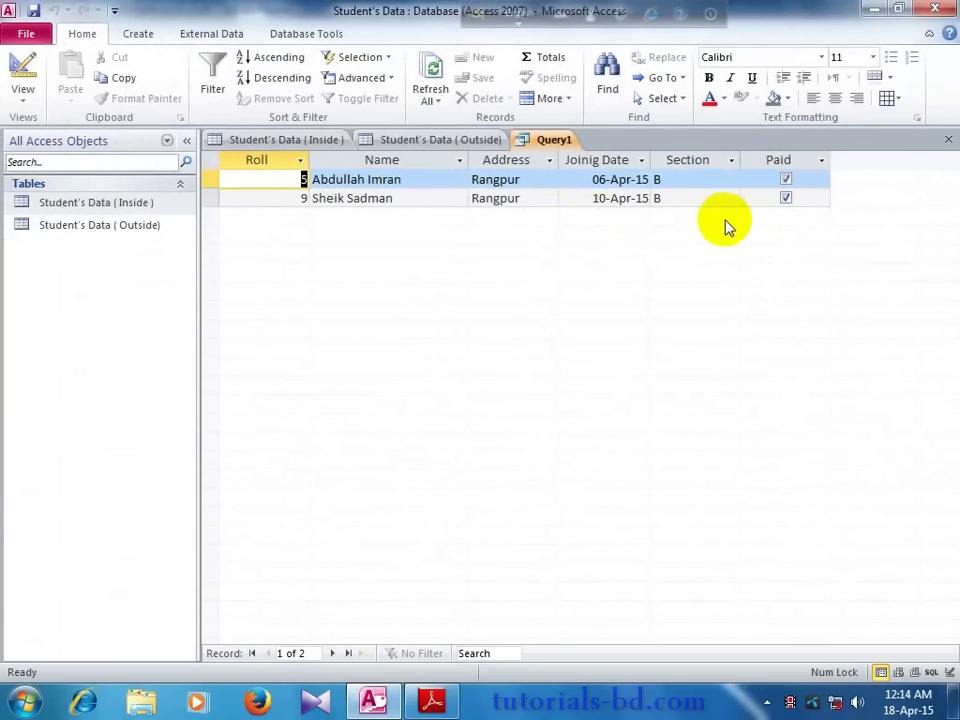
# Step: Tick Roll 6 as paid in the Outside table and rerun Query1
pyautogui.click(407, 140)
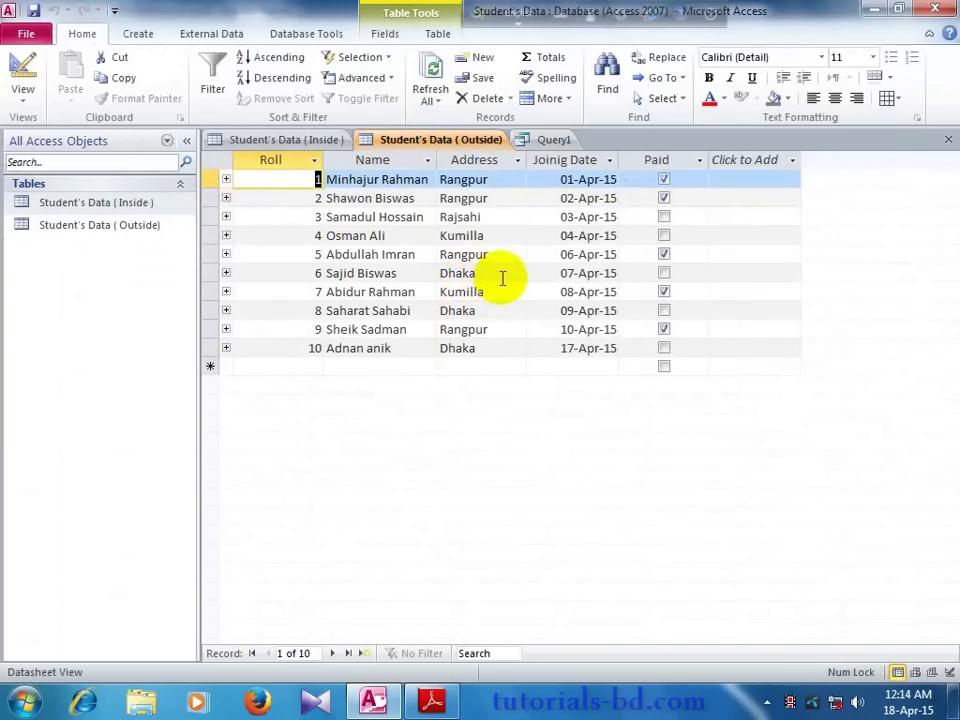
pyautogui.click(661, 273)
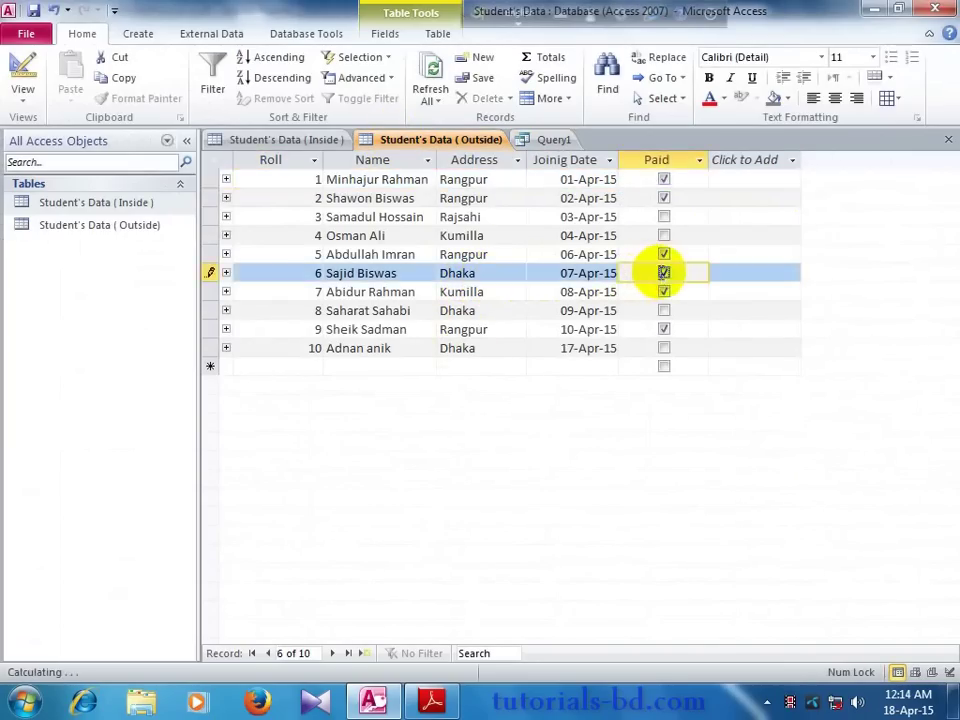
pyautogui.click(553, 142)
pyautogui.rightClick(549, 152)
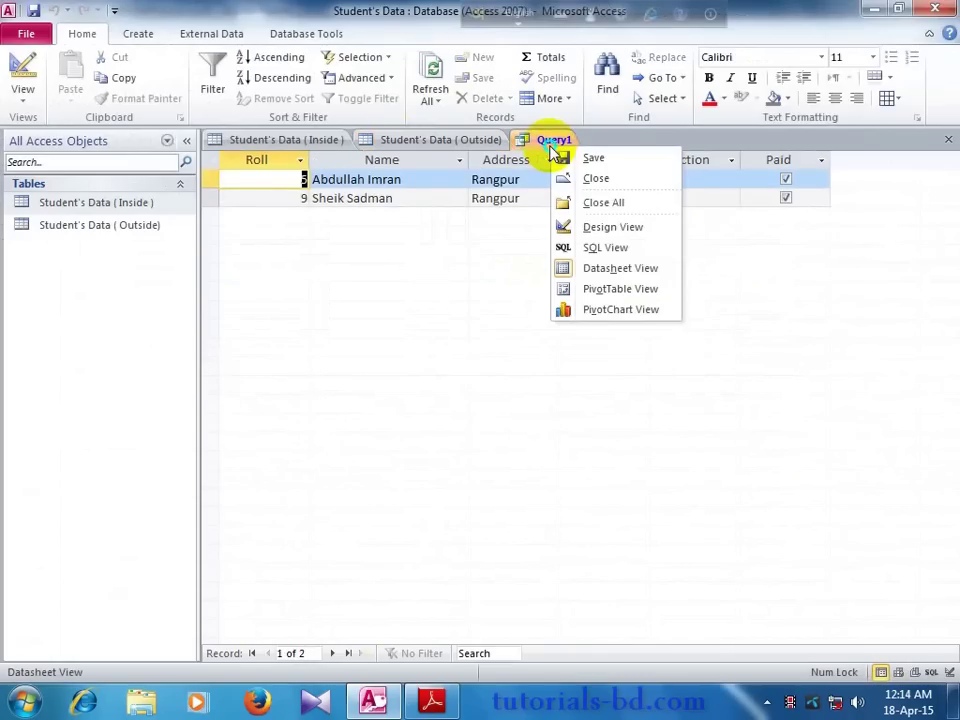
pyautogui.click(590, 230)
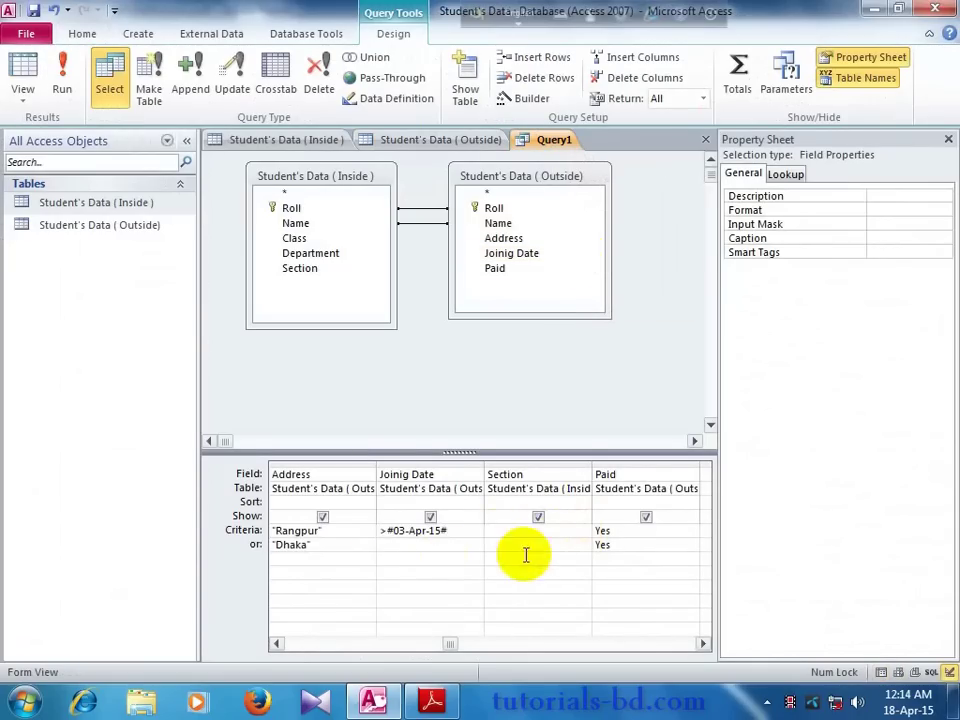
pyautogui.click(63, 86)
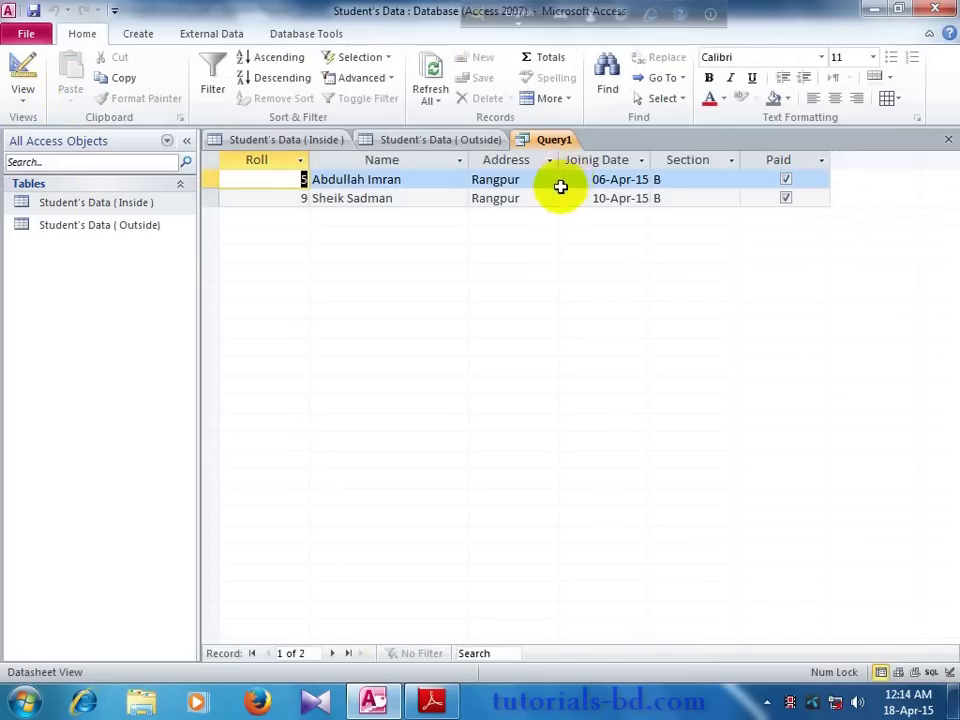
# Step: Recheck the Outside table and return Query1 to design view
pyautogui.click(440, 141)
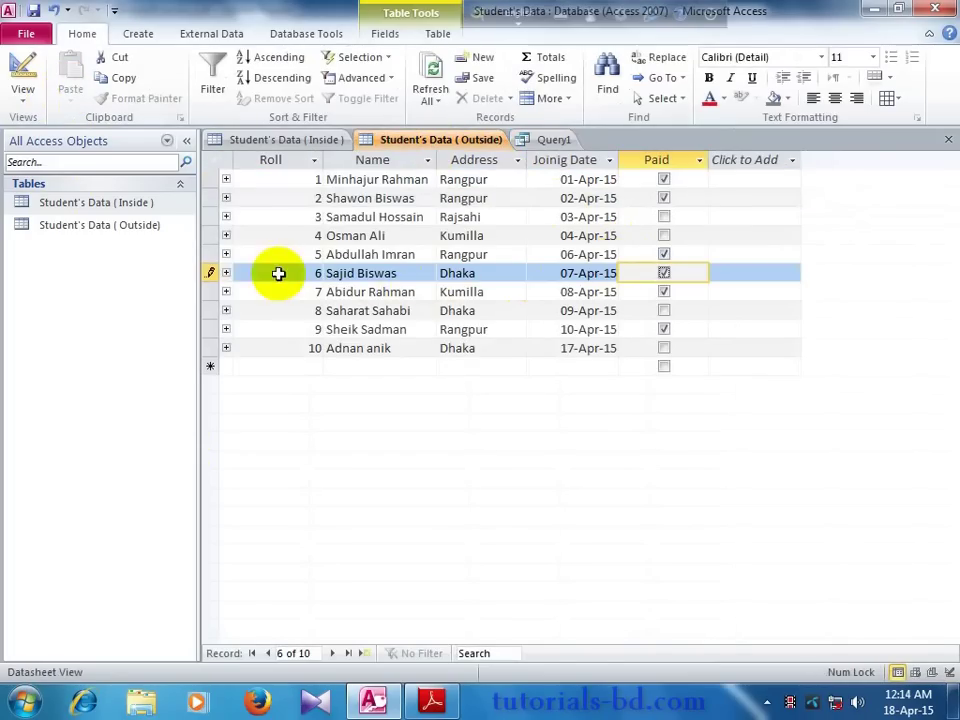
pyautogui.rightClick(545, 143)
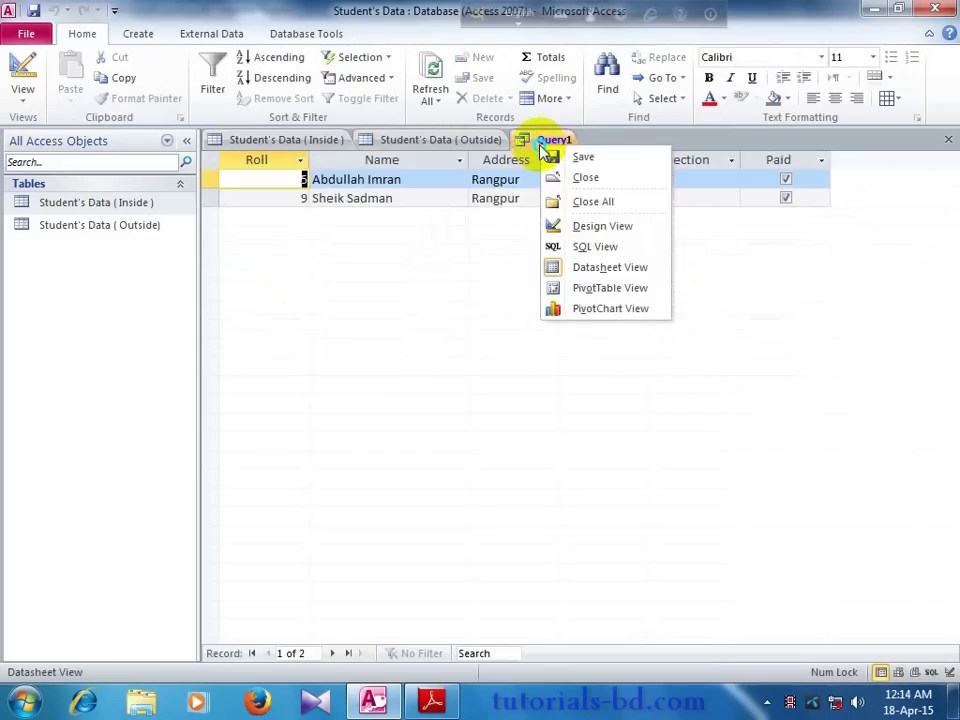
pyautogui.click(573, 222)
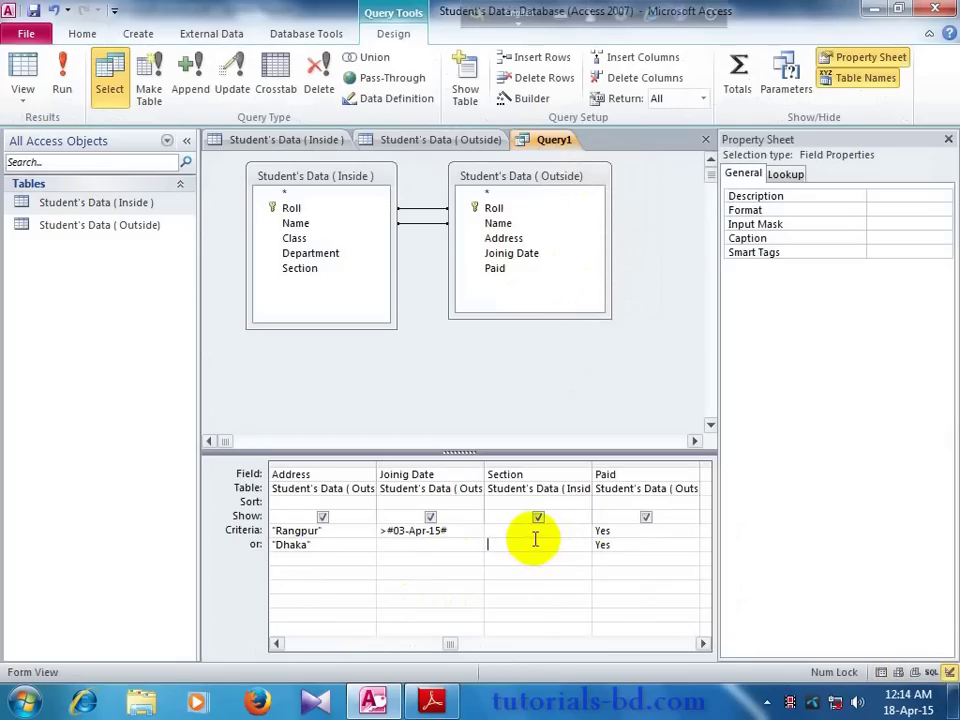
pyautogui.moveTo(450, 644); pyautogui.dragTo(378, 648)
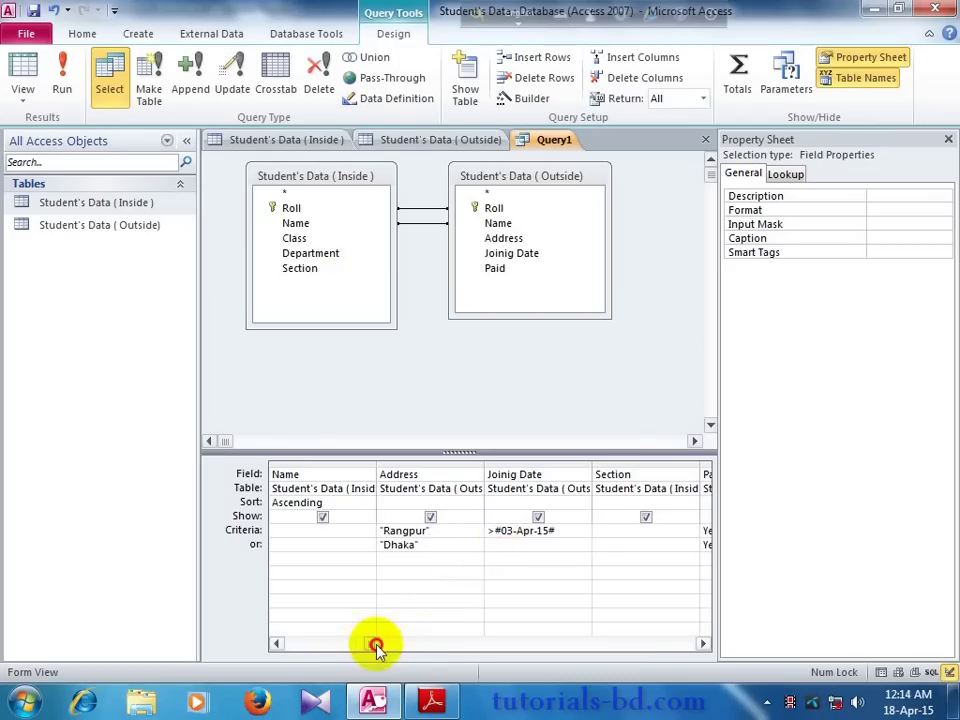
pyautogui.moveTo(373, 643); pyautogui.dragTo(476, 665)
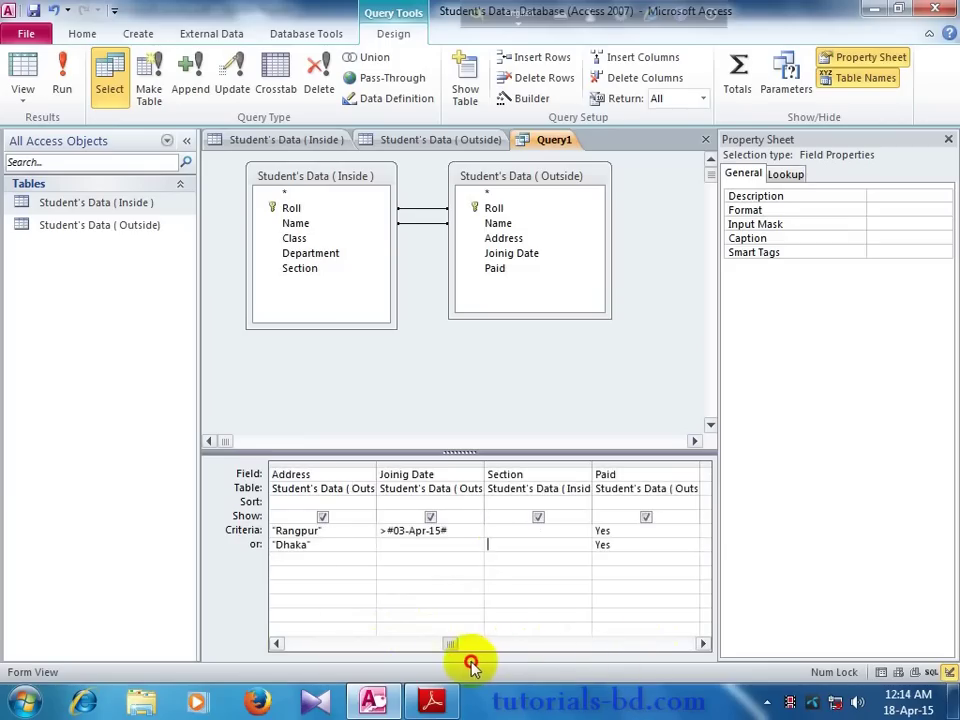
pyautogui.click(449, 643)
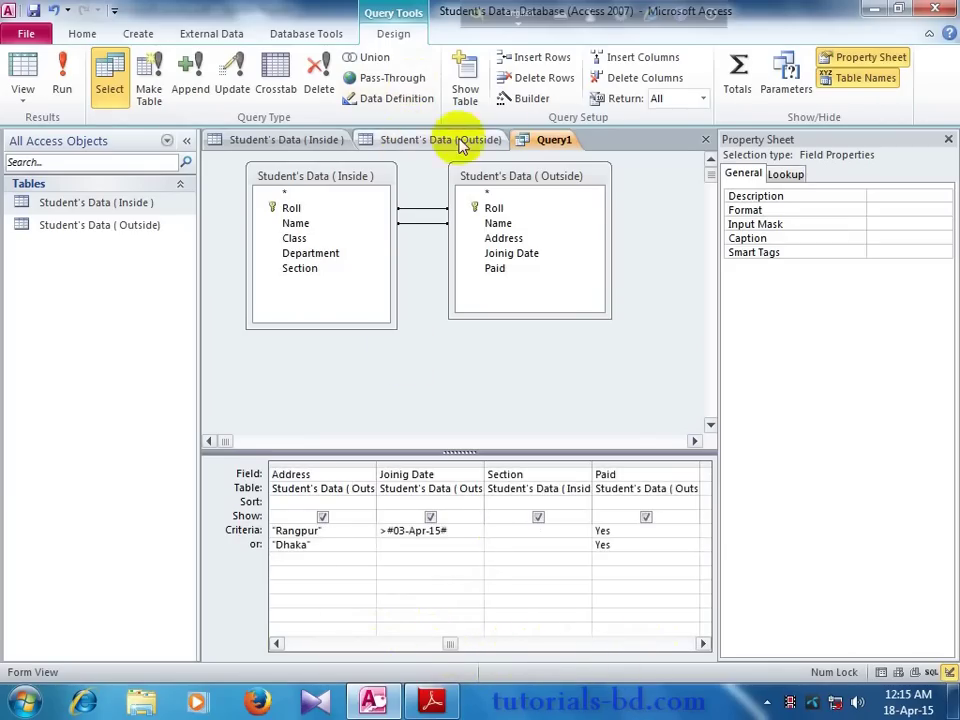
# Step: Save the query as Query1 and run it
pyautogui.rightClick(555, 141)
pyautogui.click(575, 150)
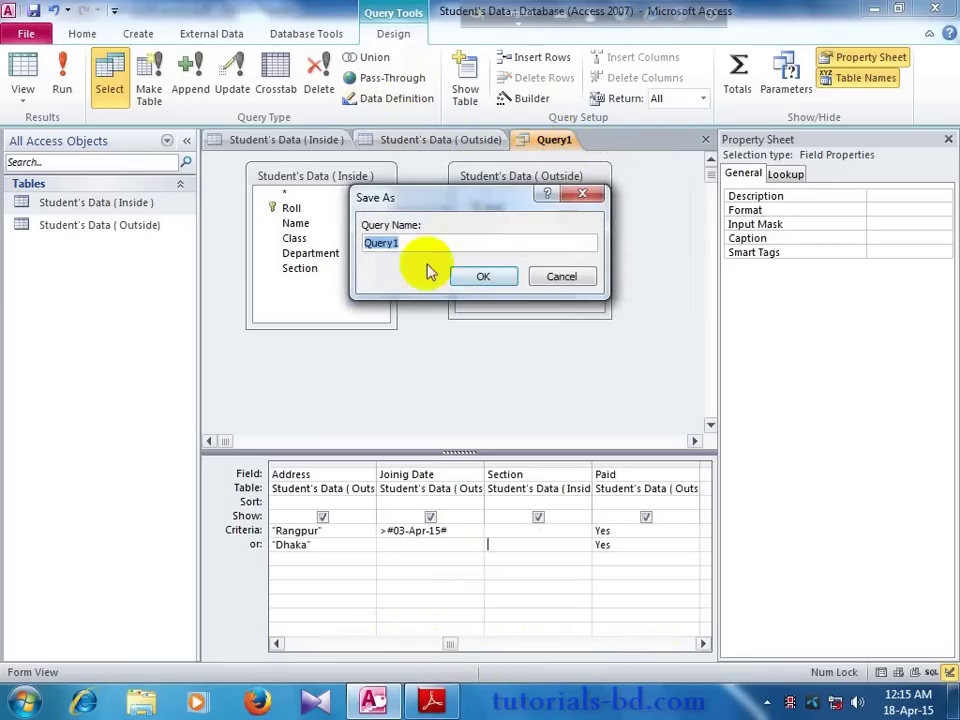
pyautogui.moveTo(479, 205); pyautogui.dragTo(536, 220)
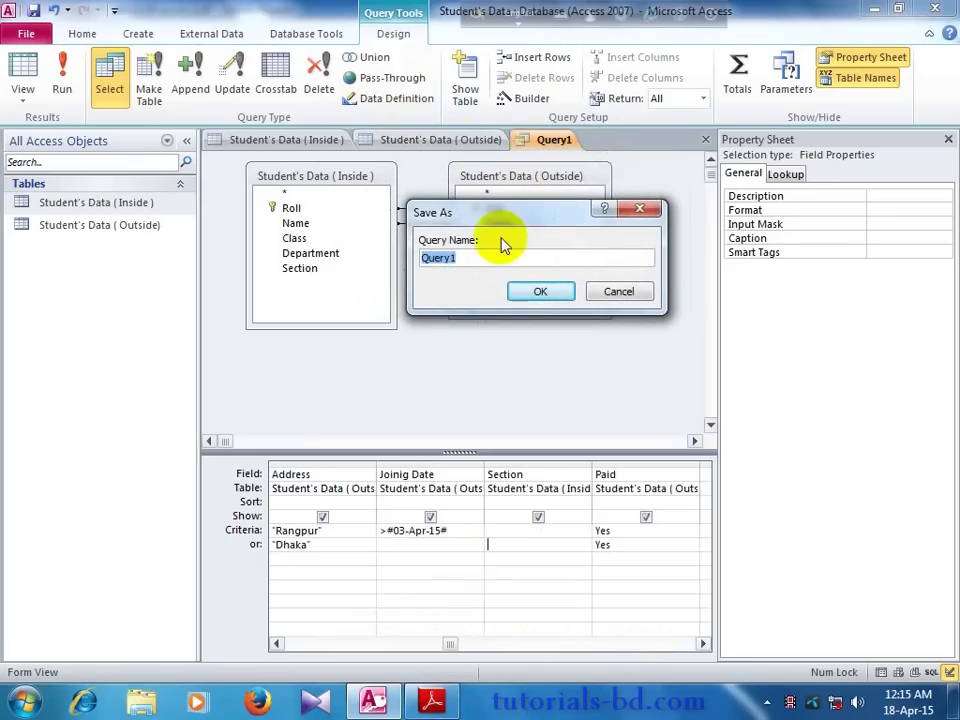
pyautogui.click(523, 293)
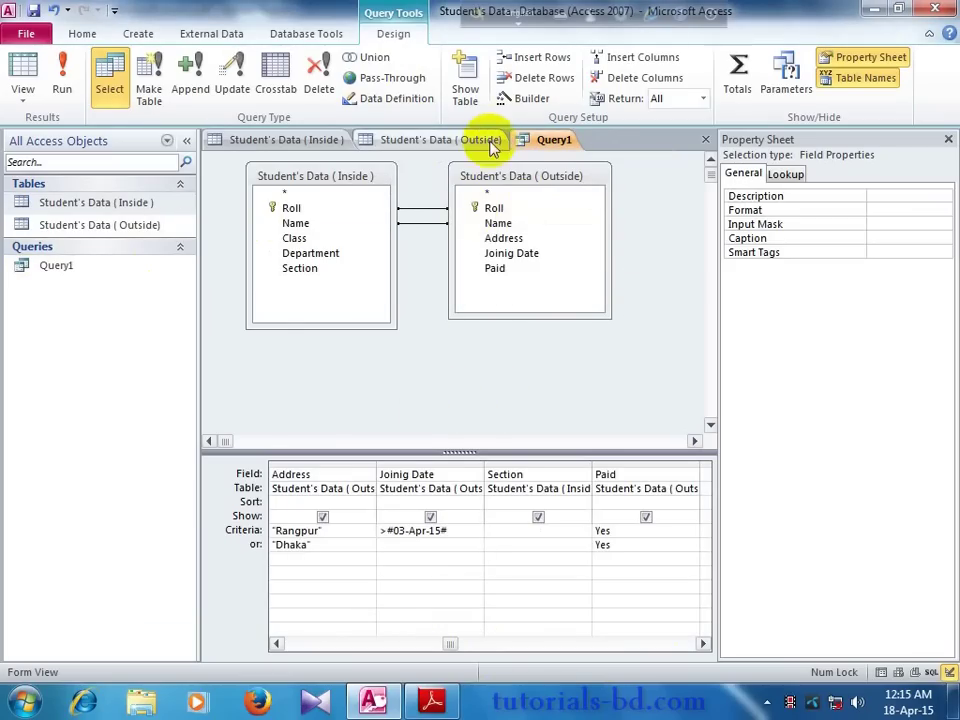
pyautogui.click(66, 90)
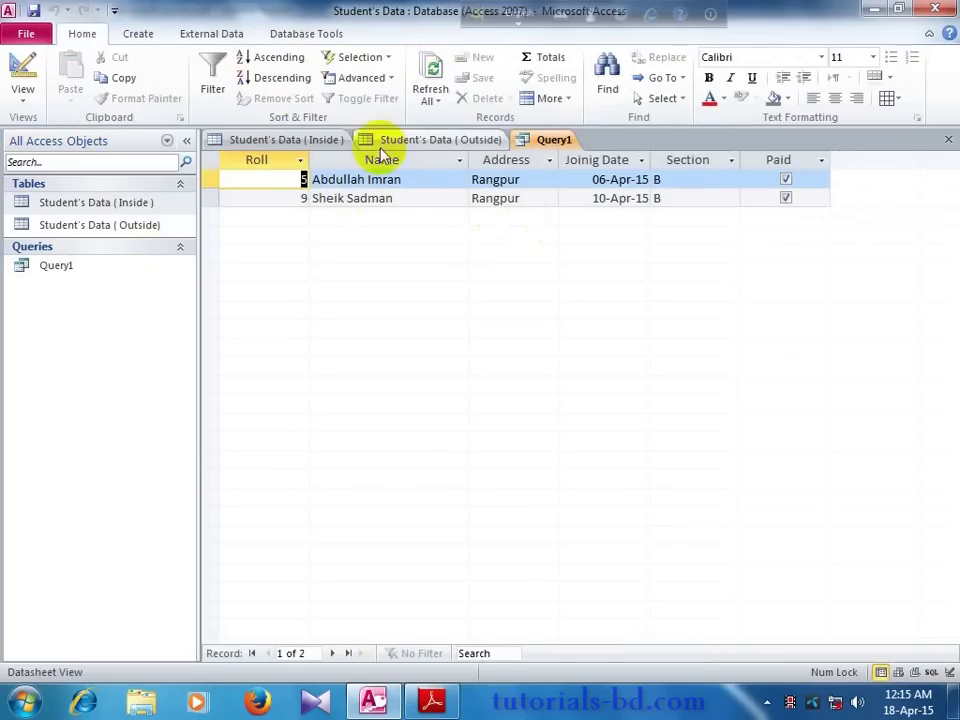
# Step: Convert Query1 into an update query and dismiss the missing destination field error
pyautogui.rightClick(543, 141)
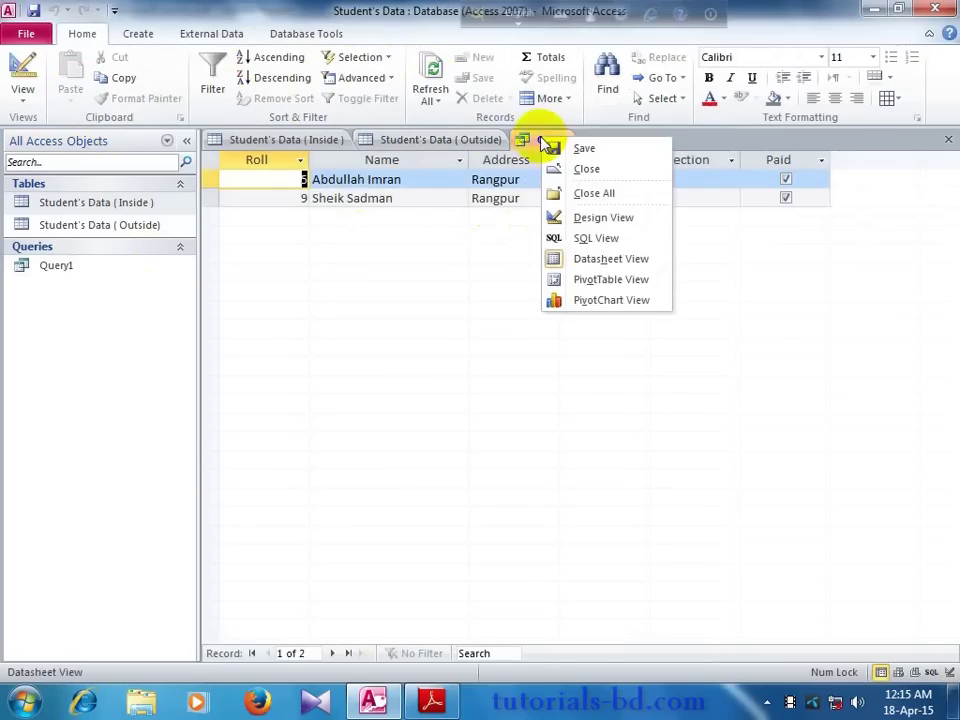
pyautogui.click(572, 219)
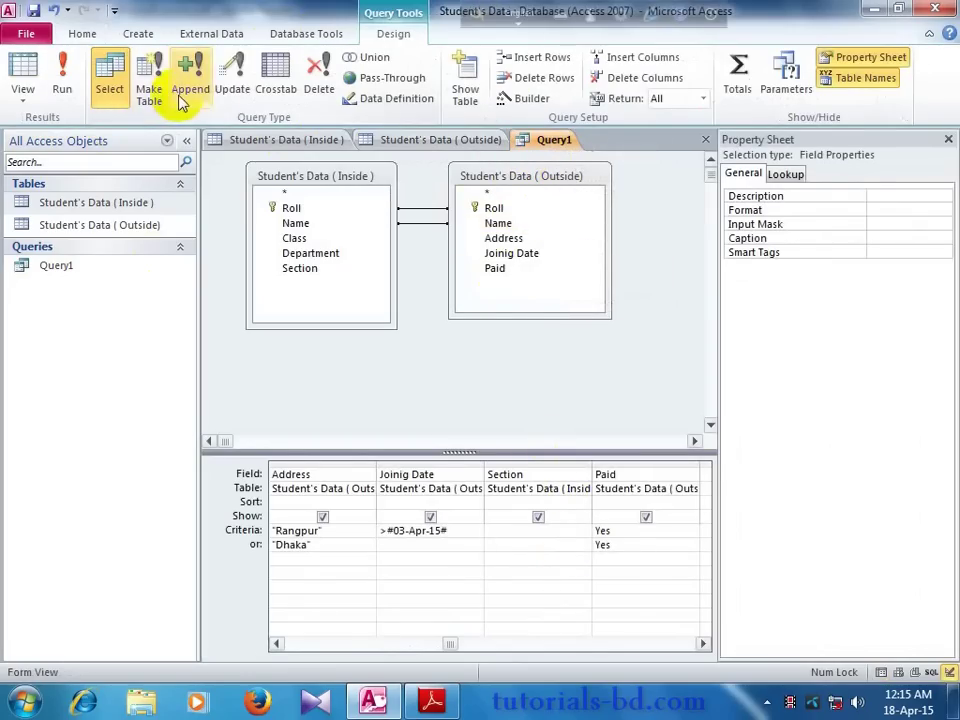
pyautogui.click(218, 96)
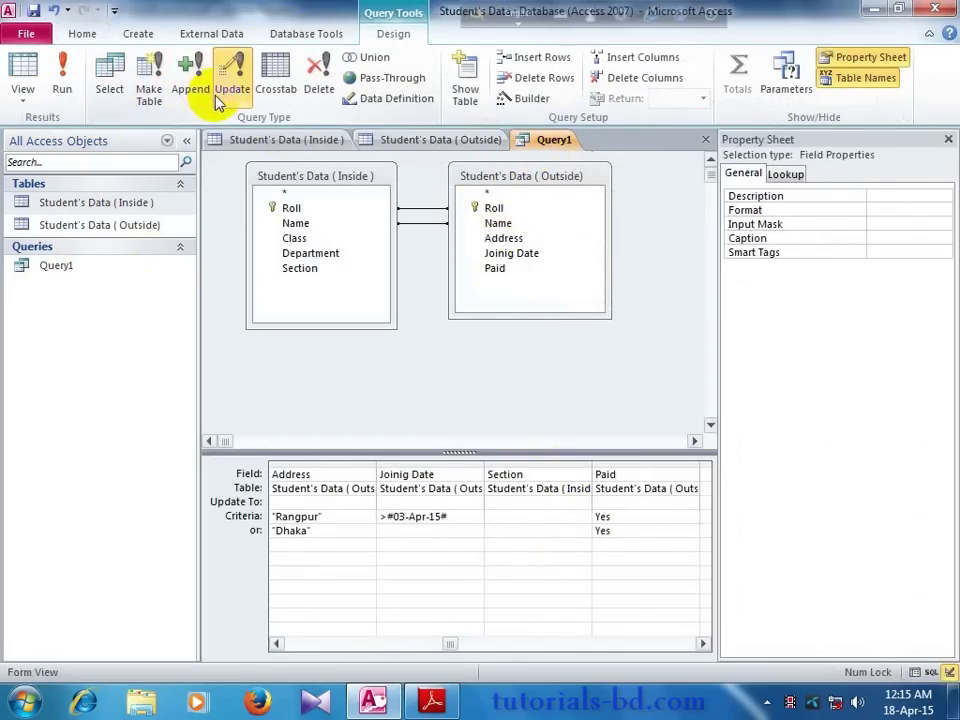
pyautogui.click(70, 82)
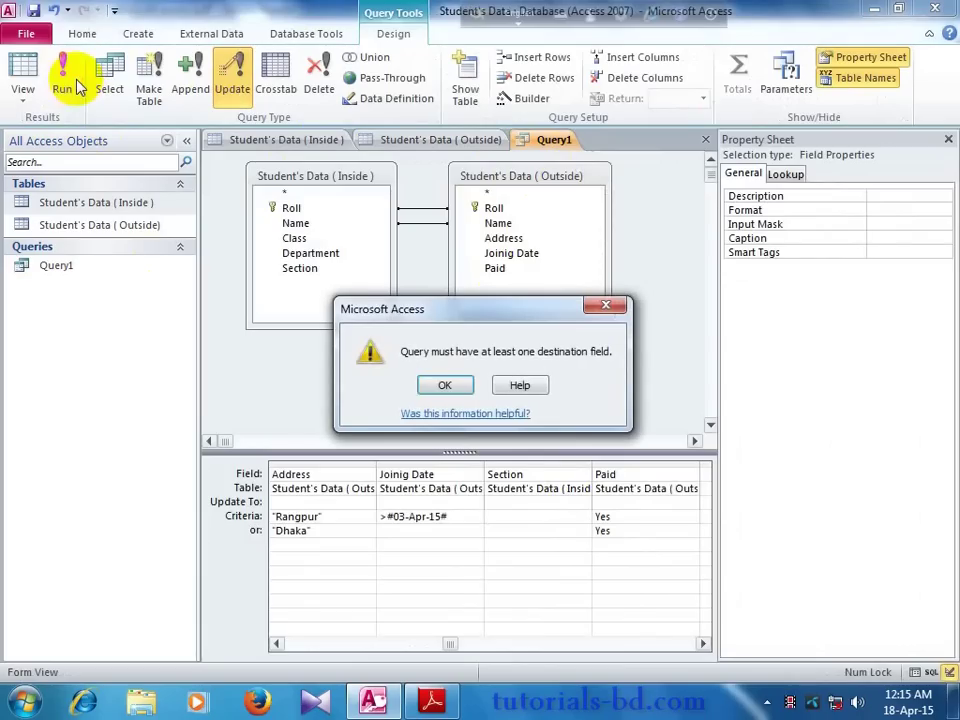
pyautogui.click(424, 385)
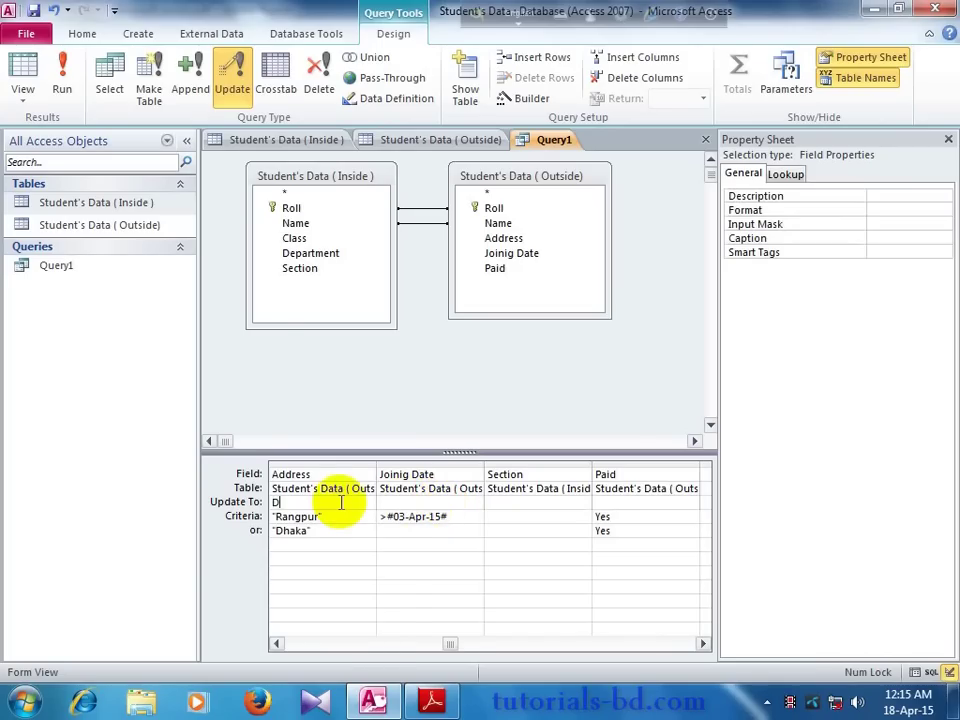
# Step: Set "Dhaka" as the Address update value and apply it to 2 rows
pyautogui.click(340, 503)
pyautogui.write('Dhaka')
pyautogui.click(388, 502)
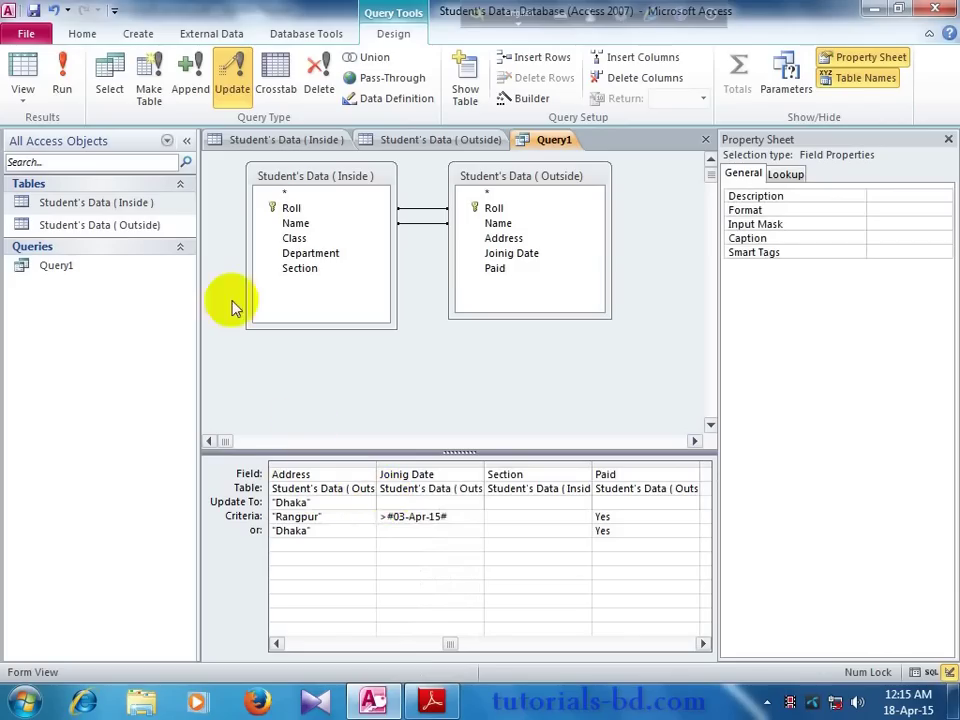
pyautogui.click(64, 84)
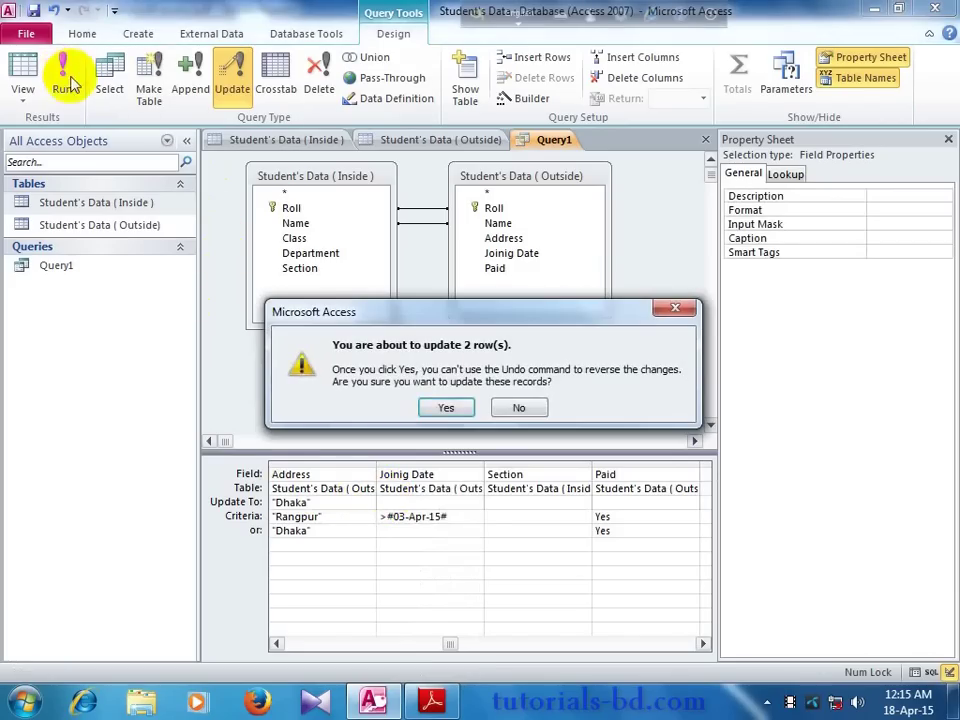
pyautogui.click(446, 408)
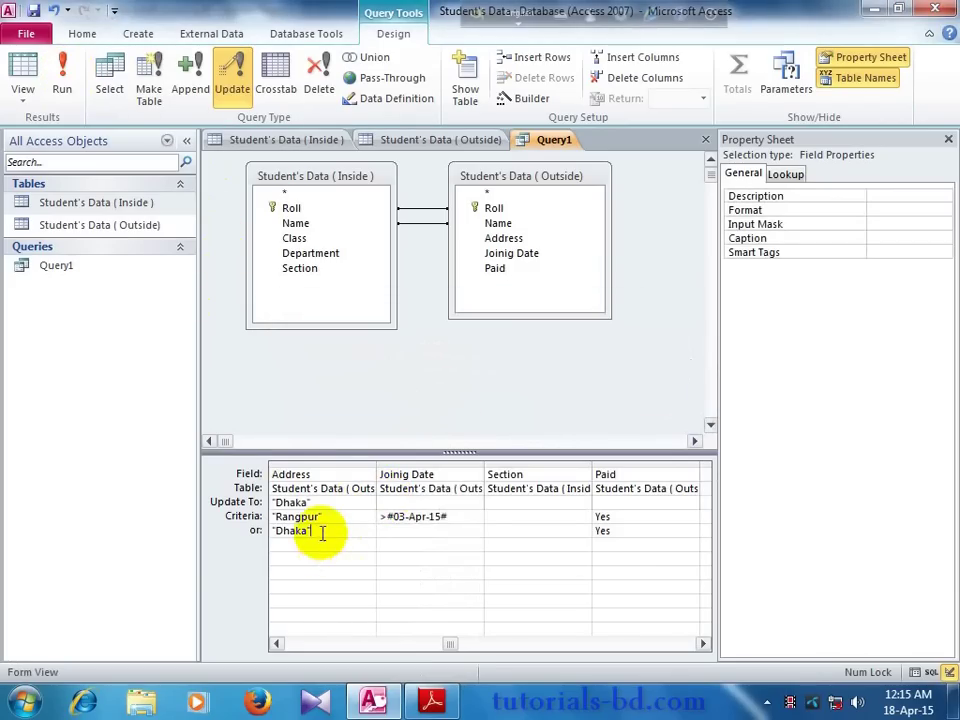
# Step: Clear the stray Address or-entry, decline the 5-row update, then close and save Query1
pyautogui.press('BackSpace')
pyautogui.press('BackSpace')
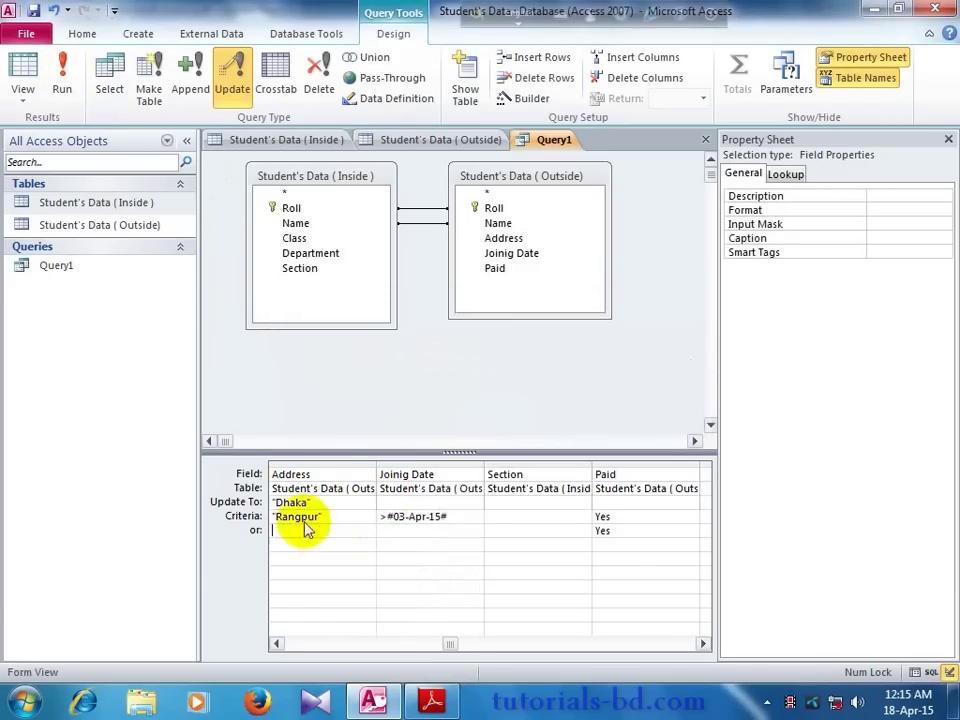
pyautogui.click(62, 84)
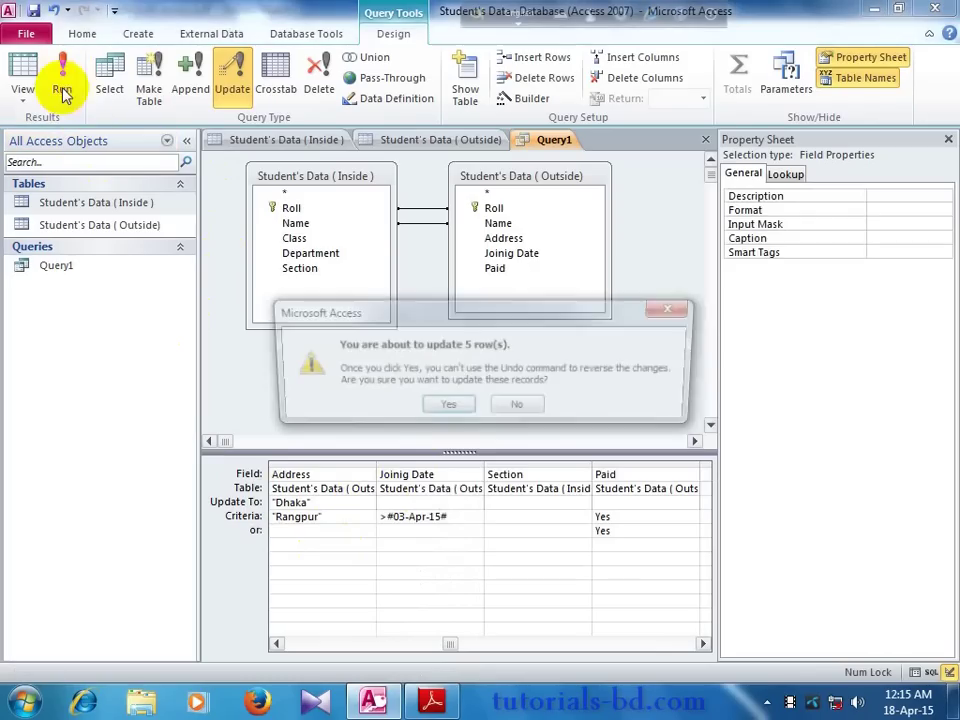
pyautogui.click(512, 408)
pyautogui.rightClick(532, 141)
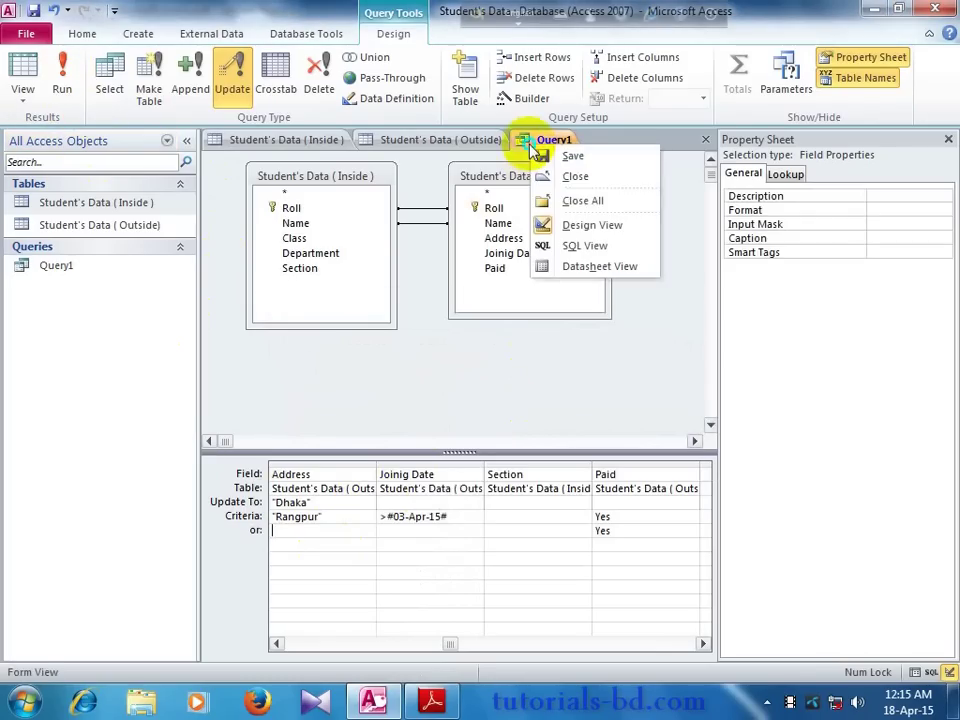
pyautogui.click(568, 179)
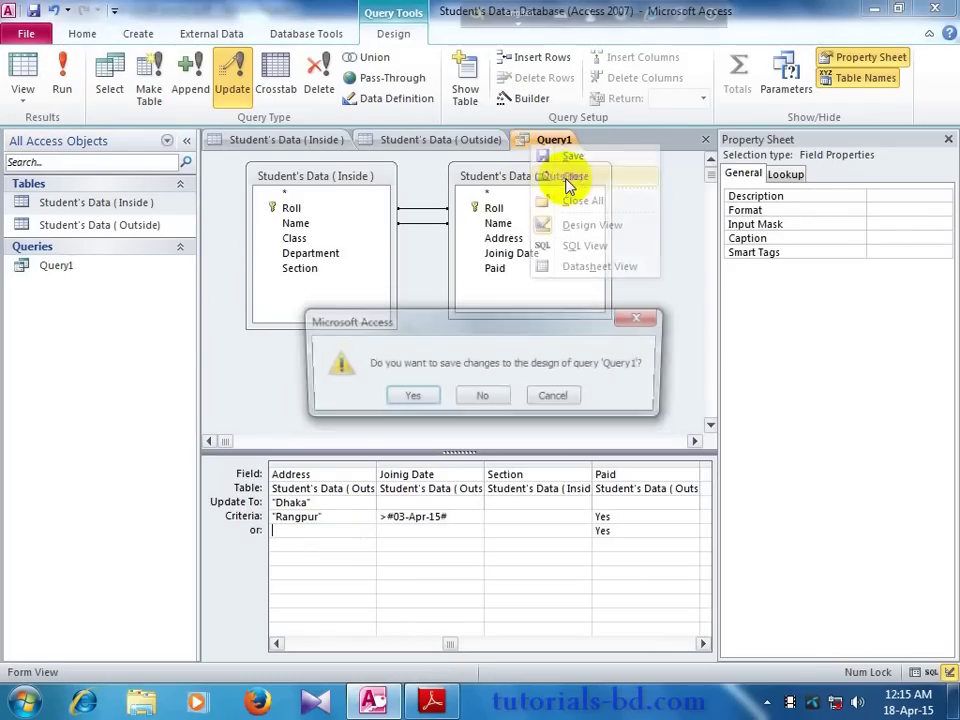
pyautogui.click(406, 397)
pyautogui.click(122, 272)
# Step: Delete the old Query1 from the Navigation Pane
pyautogui.rightClick(122, 273)
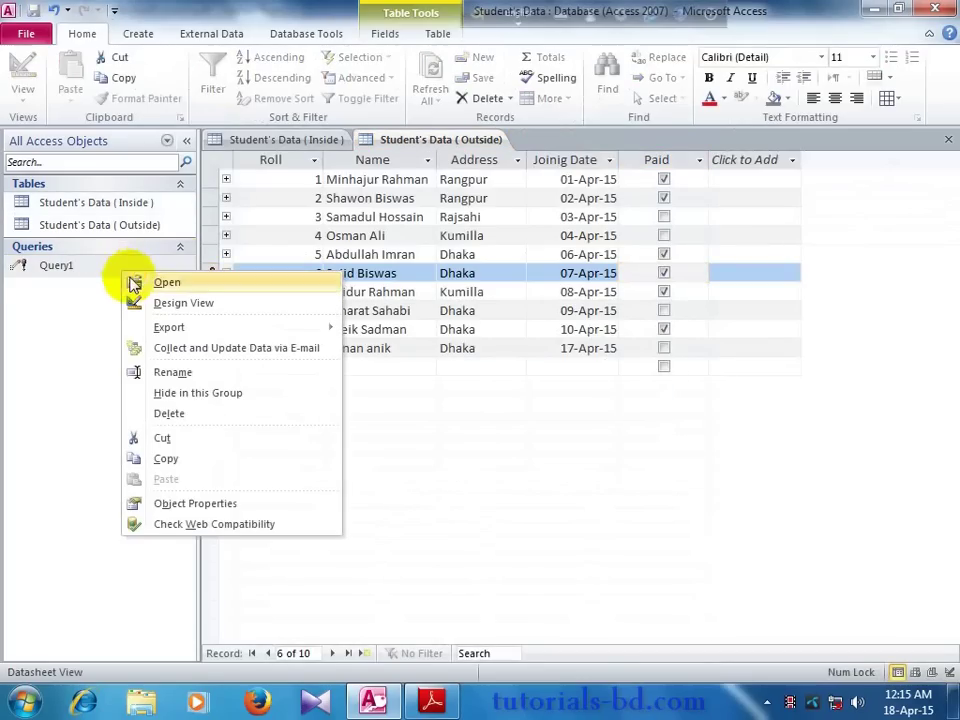
pyautogui.click(170, 413)
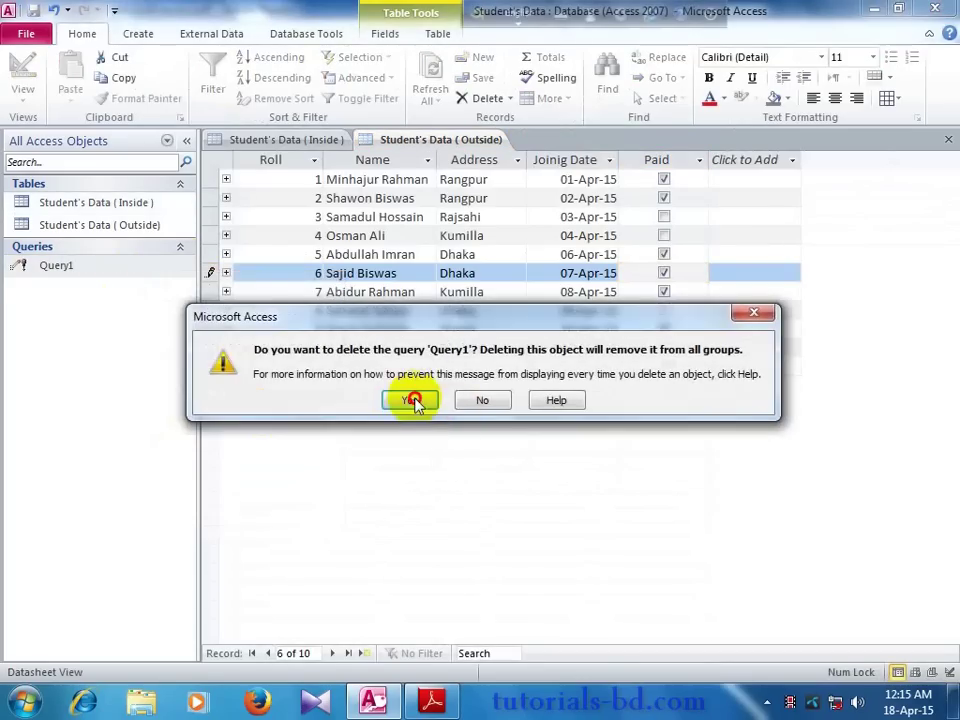
pyautogui.click(409, 399)
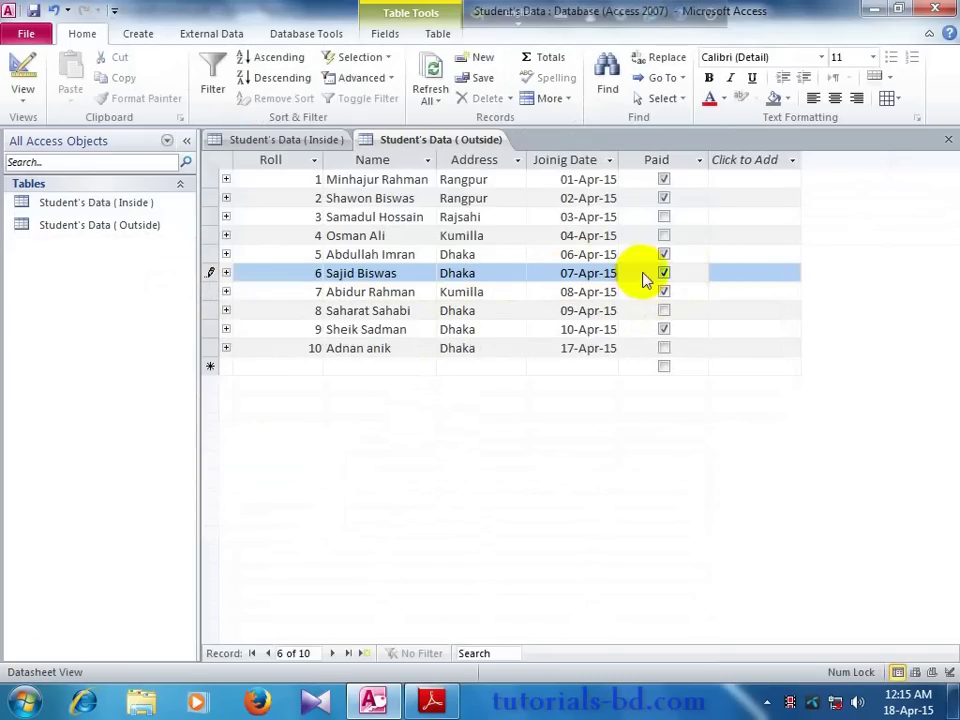
# Step: Start a new query design containing the Student's Data (Inside) and (Outside) tables
pyautogui.click(132, 34)
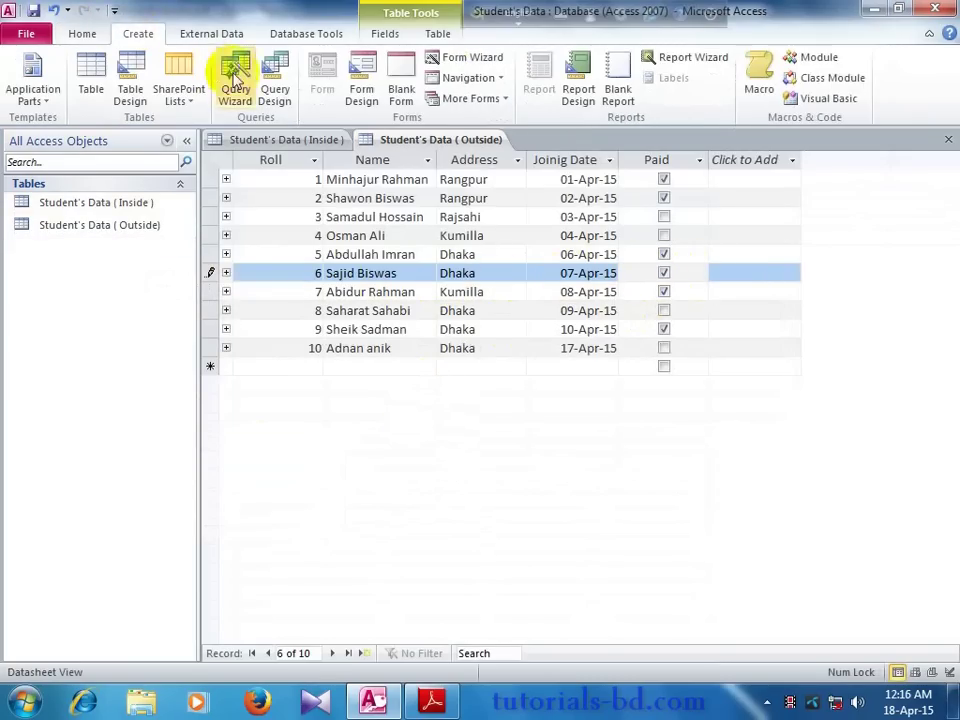
pyautogui.click(267, 90)
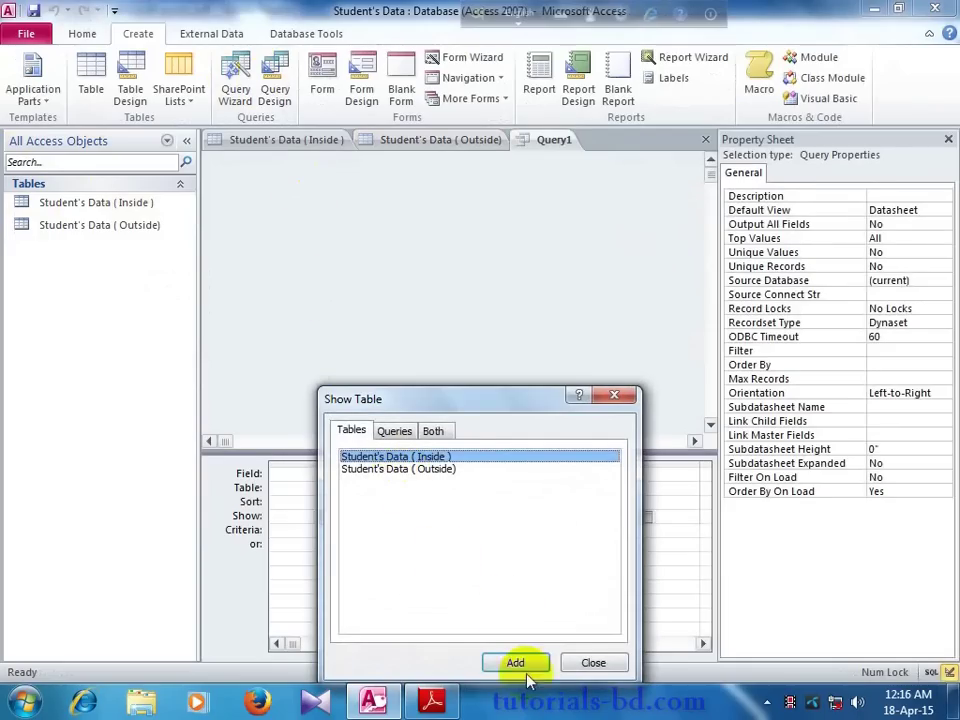
pyautogui.click(516, 661)
pyautogui.click(460, 469)
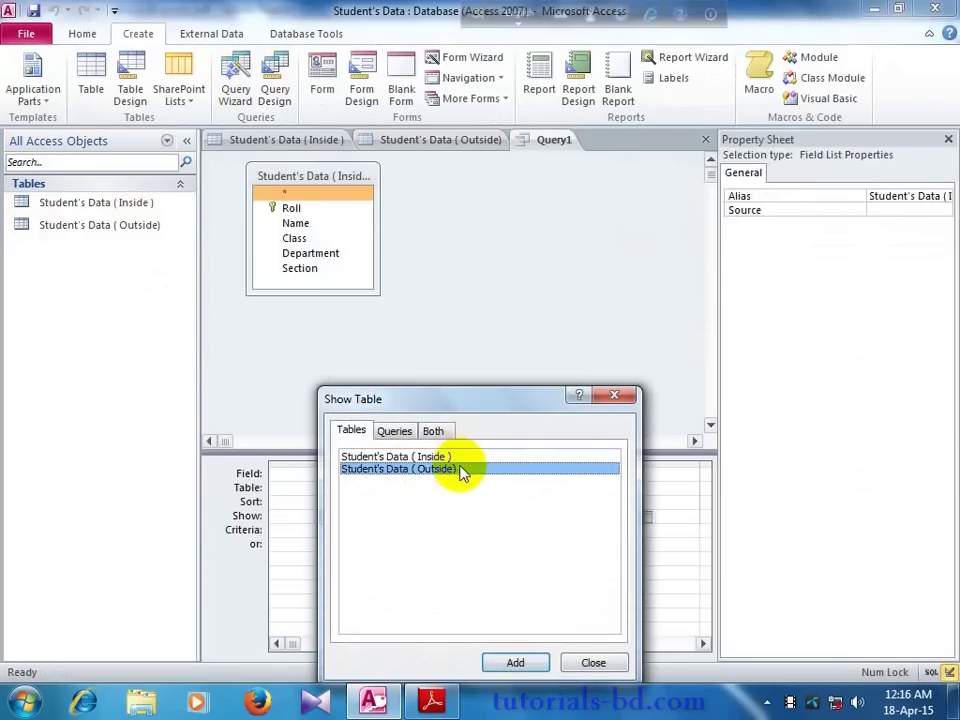
pyautogui.click(514, 662)
pyautogui.click(593, 662)
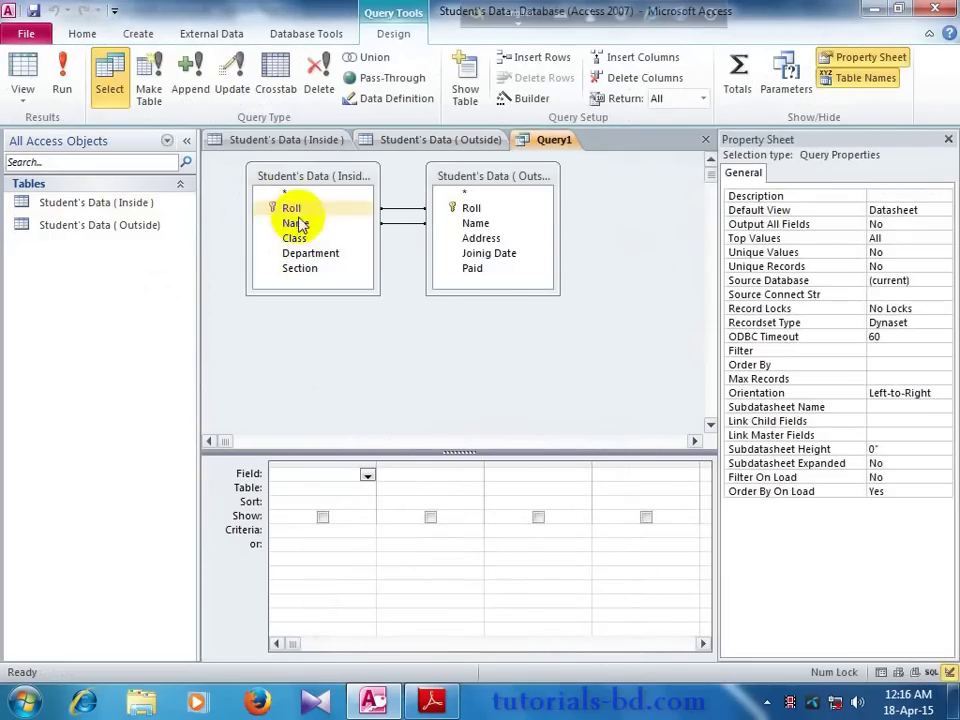
# Step: Add Roll, Name, Address and Paid to the query grid
pyautogui.moveTo(298, 210); pyautogui.dragTo(300, 473)
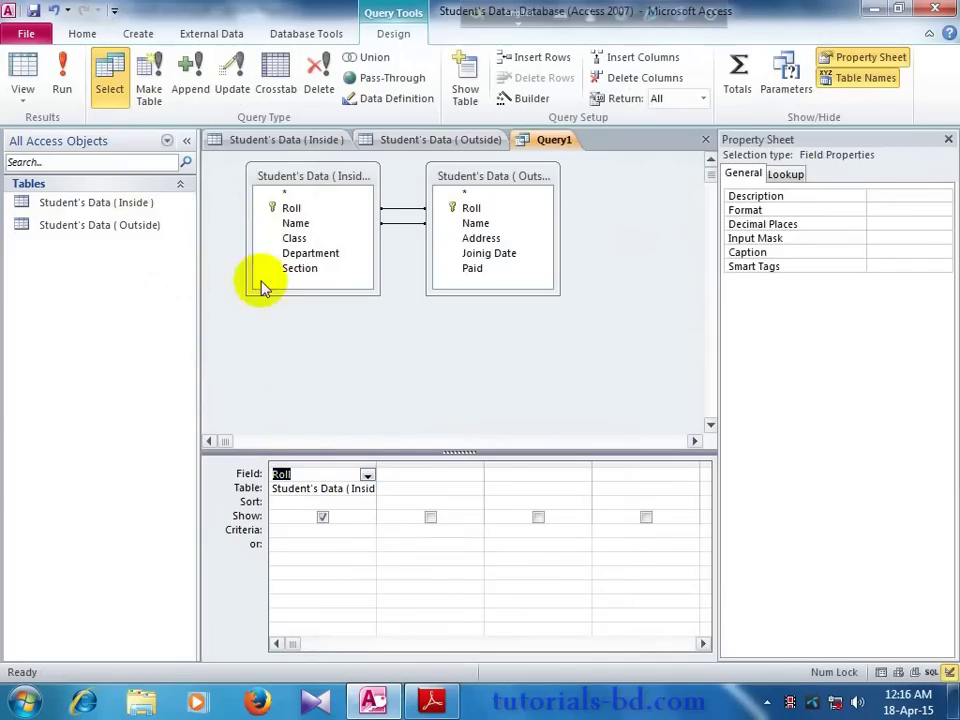
pyautogui.moveTo(298, 222); pyautogui.dragTo(432, 476)
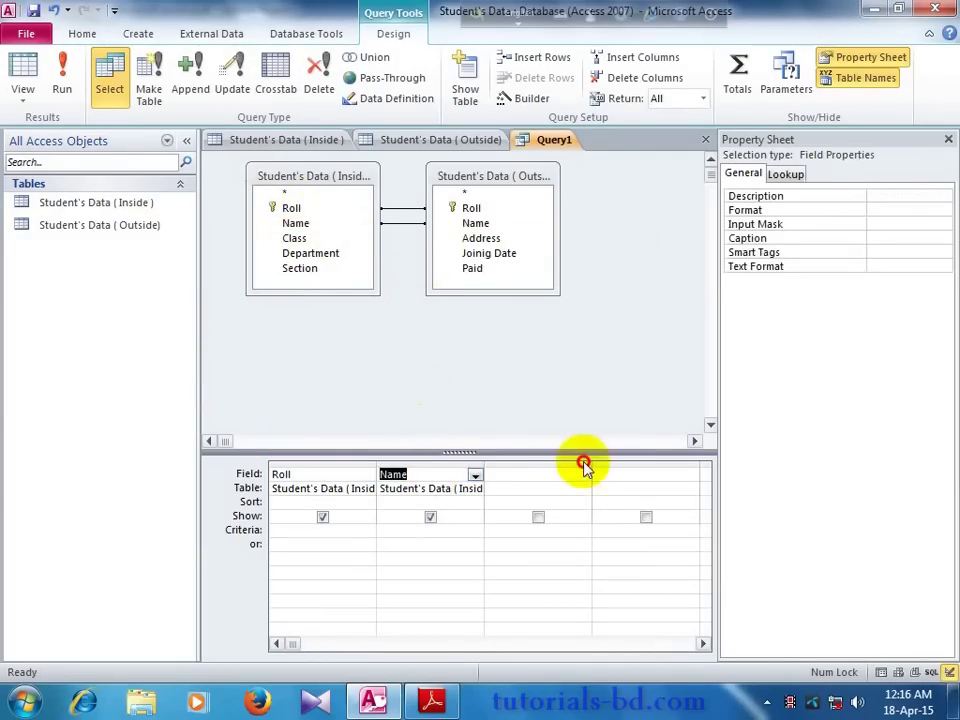
pyautogui.moveTo(482, 238); pyautogui.dragTo(545, 485)
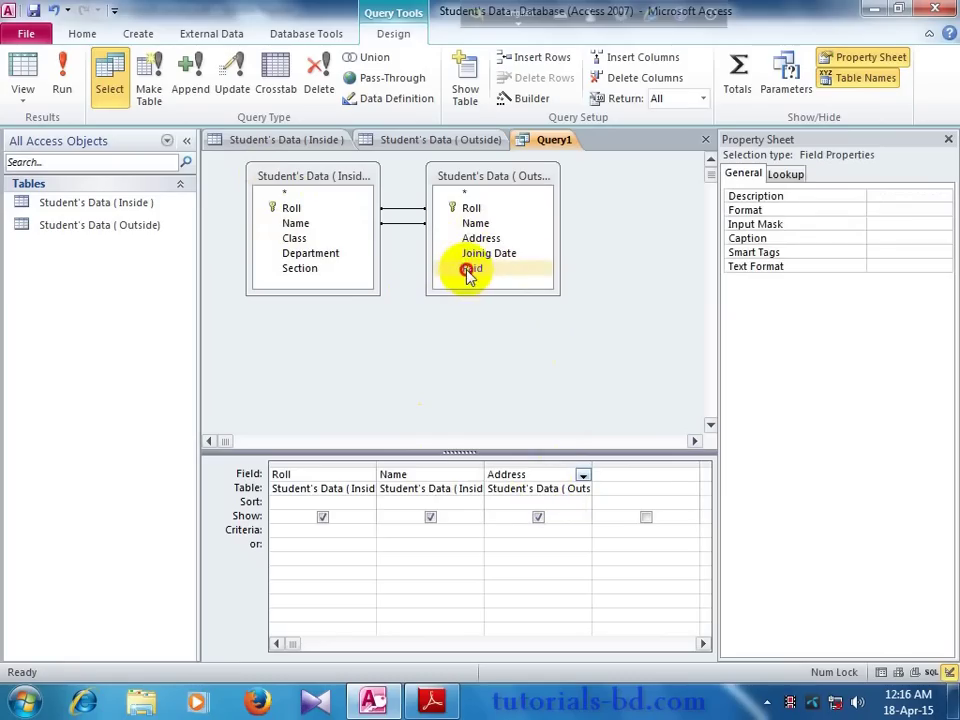
pyautogui.moveTo(468, 276); pyautogui.dragTo(654, 476)
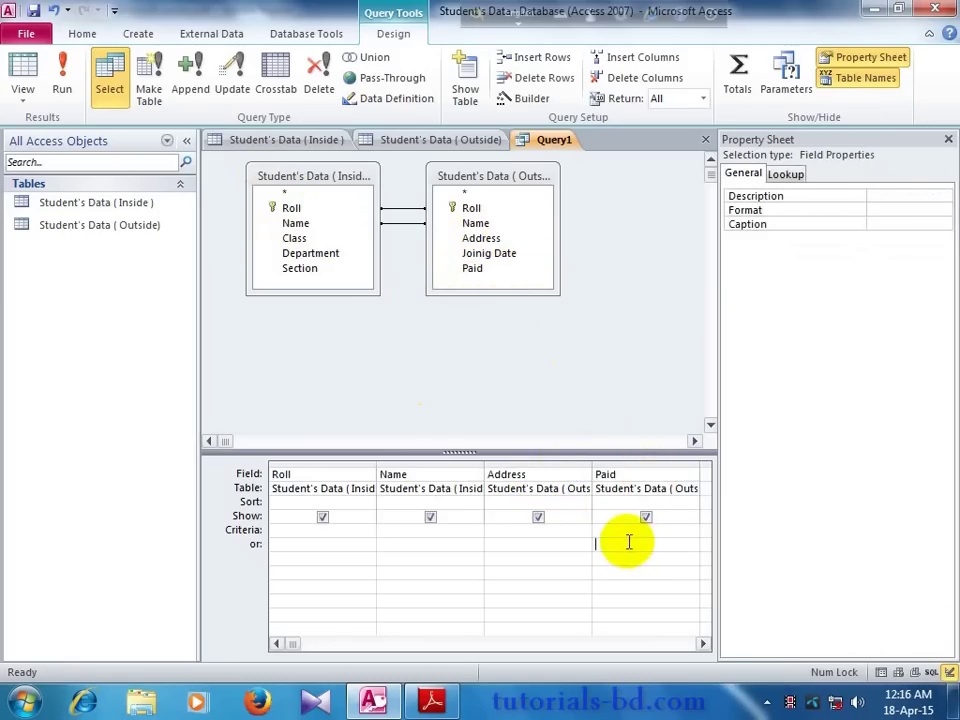
# Step: Enter Address criteria "Rangpur" and "Dhaka", each with Paid Yes, and run the query
pyautogui.write('Yes')
pyautogui.click(518, 547)
pyautogui.write('Ra')
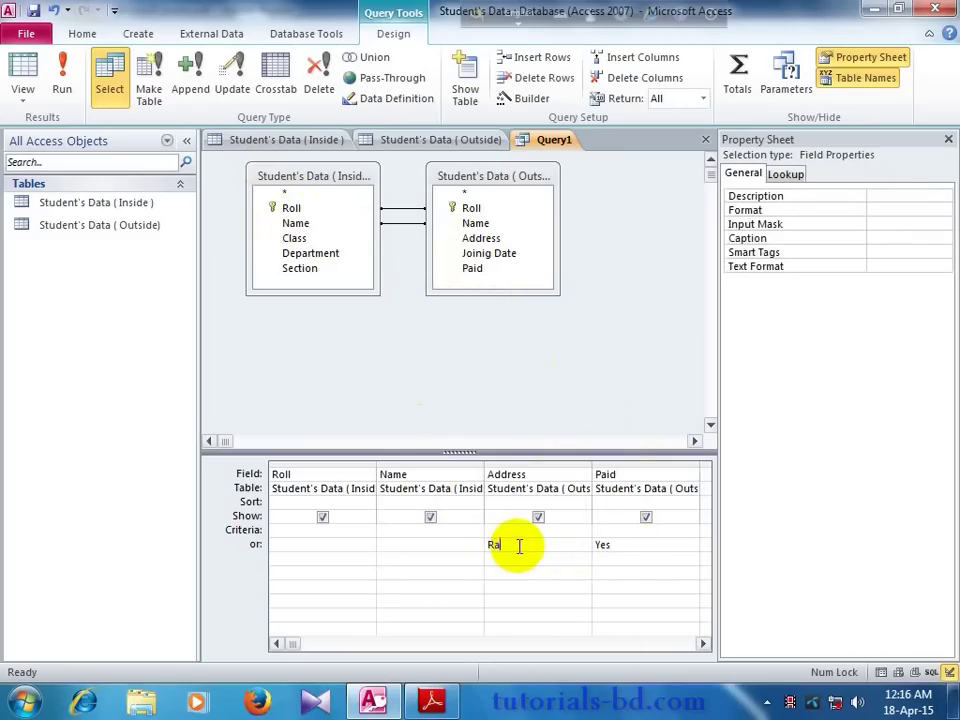
pyautogui.write('n')
pyautogui.write('D')
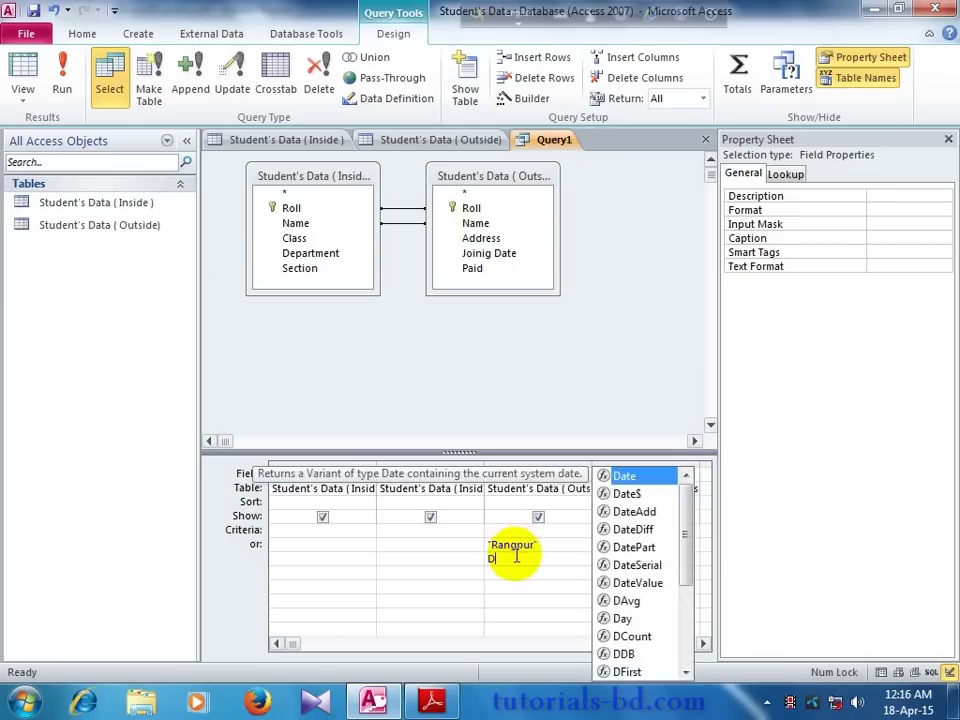
pyautogui.write('haka')
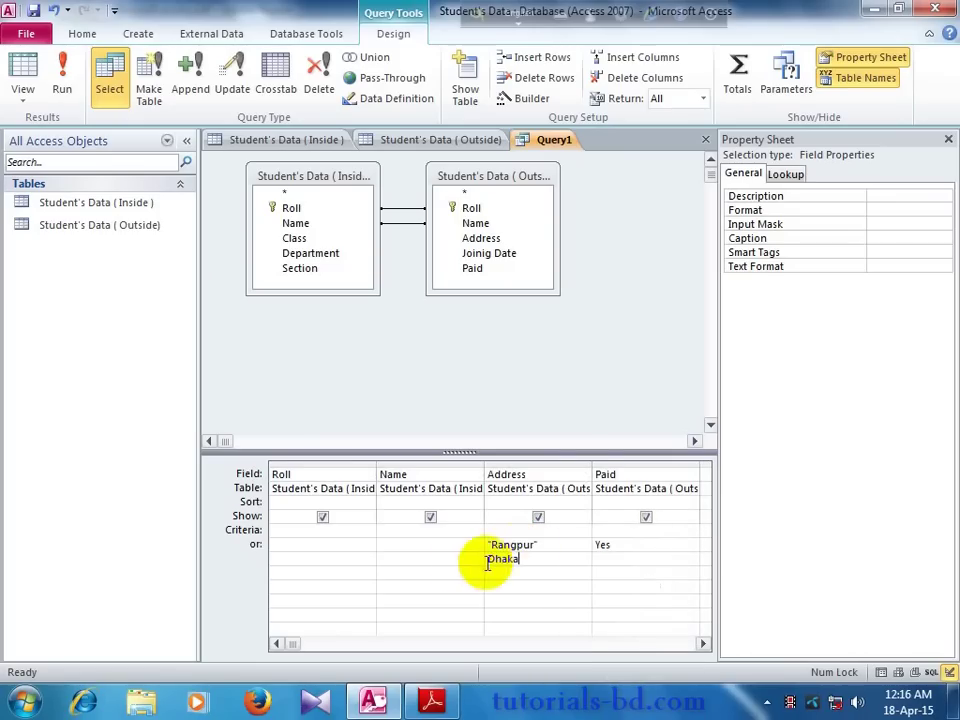
pyautogui.click(464, 564)
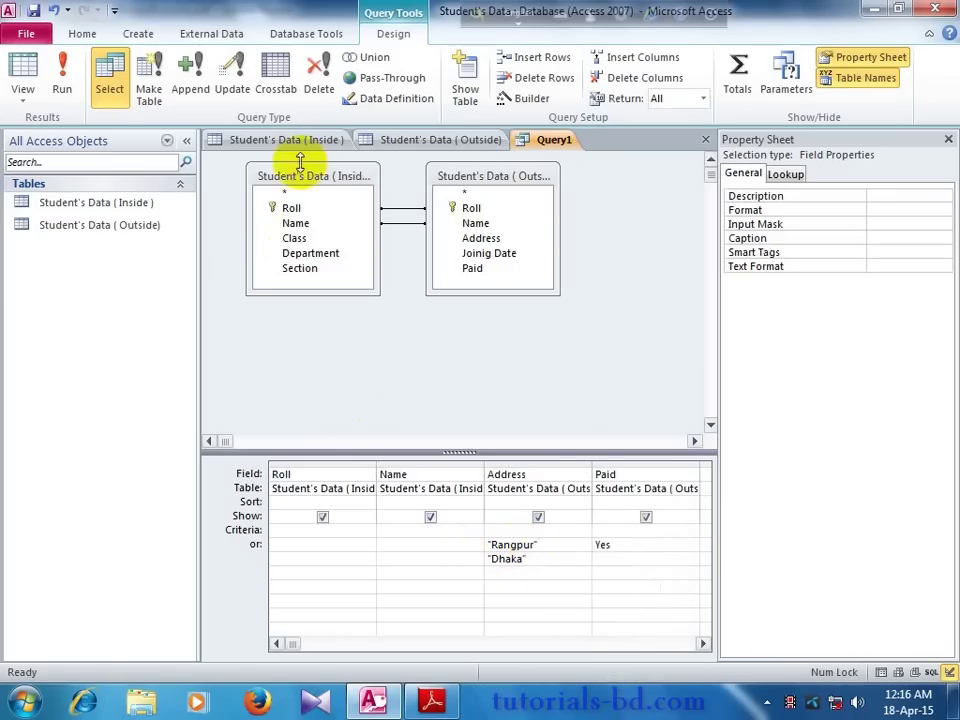
pyautogui.click(603, 561)
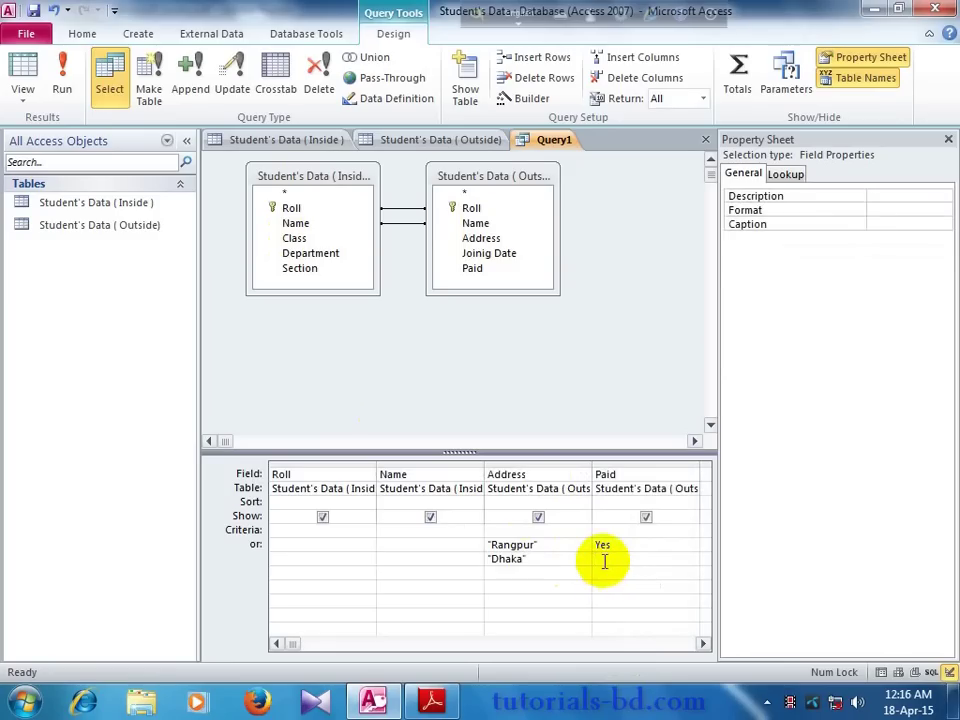
pyautogui.write('Yes')
pyautogui.click(56, 80)
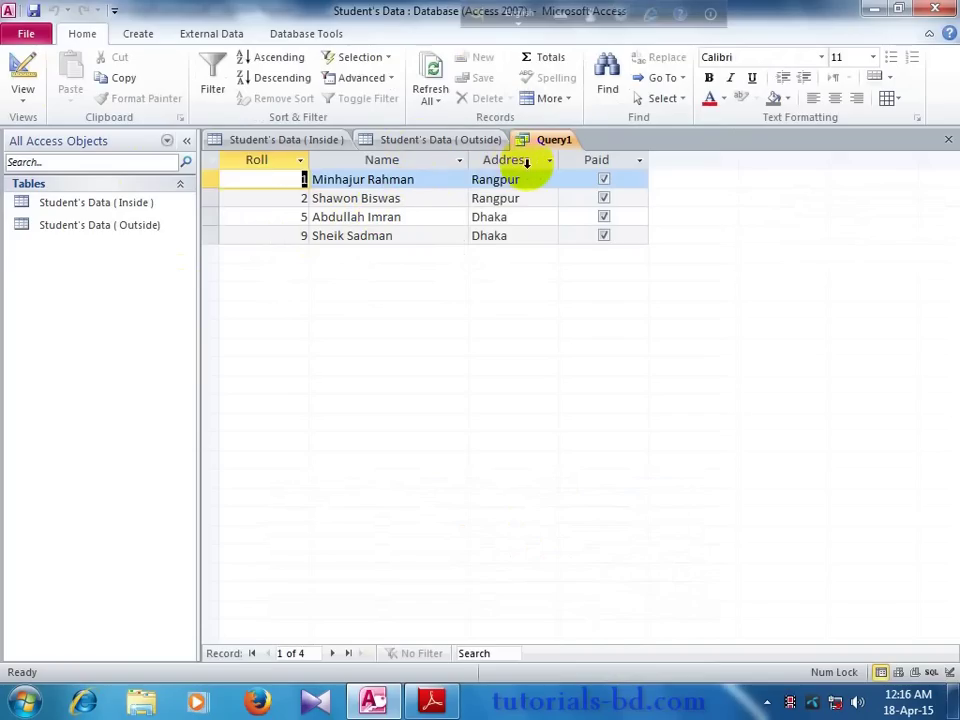
pyautogui.click(381, 143)
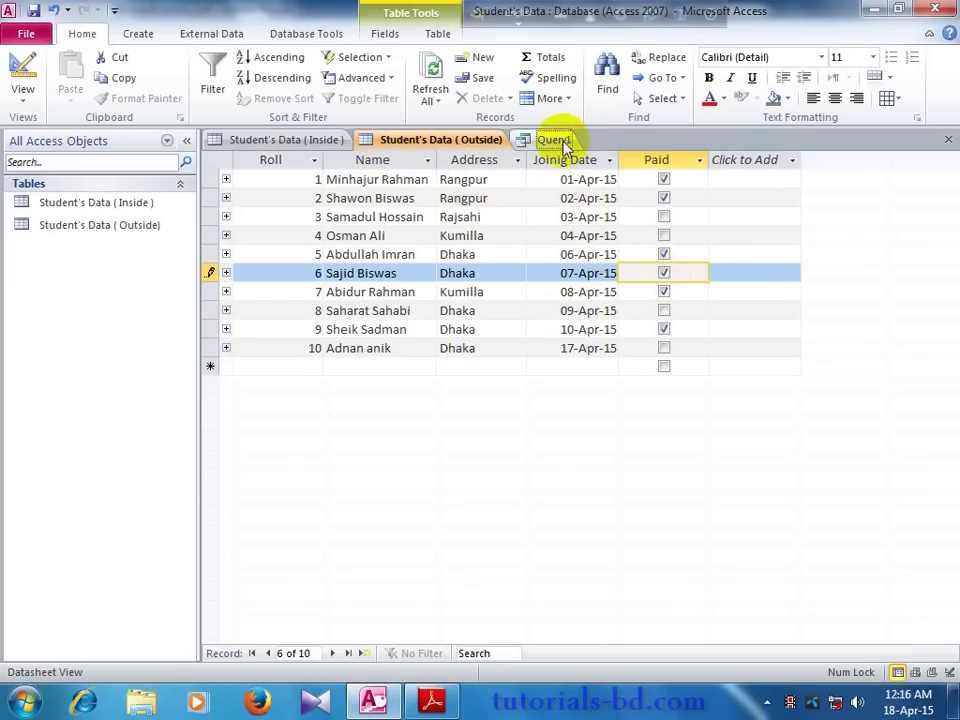
pyautogui.click(556, 140)
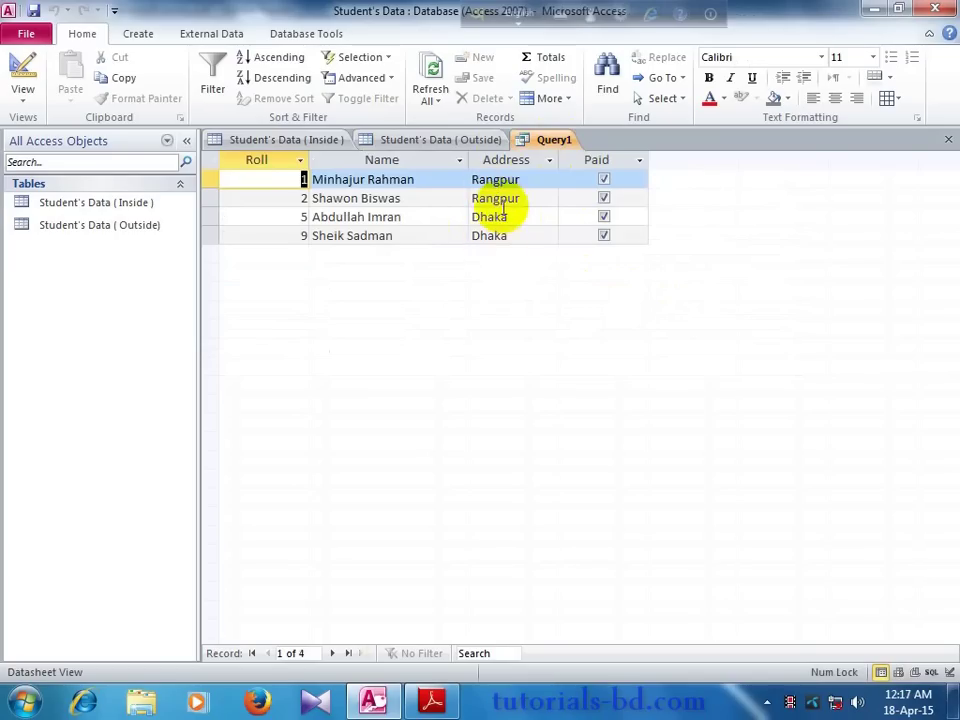
pyautogui.rightClick(543, 141)
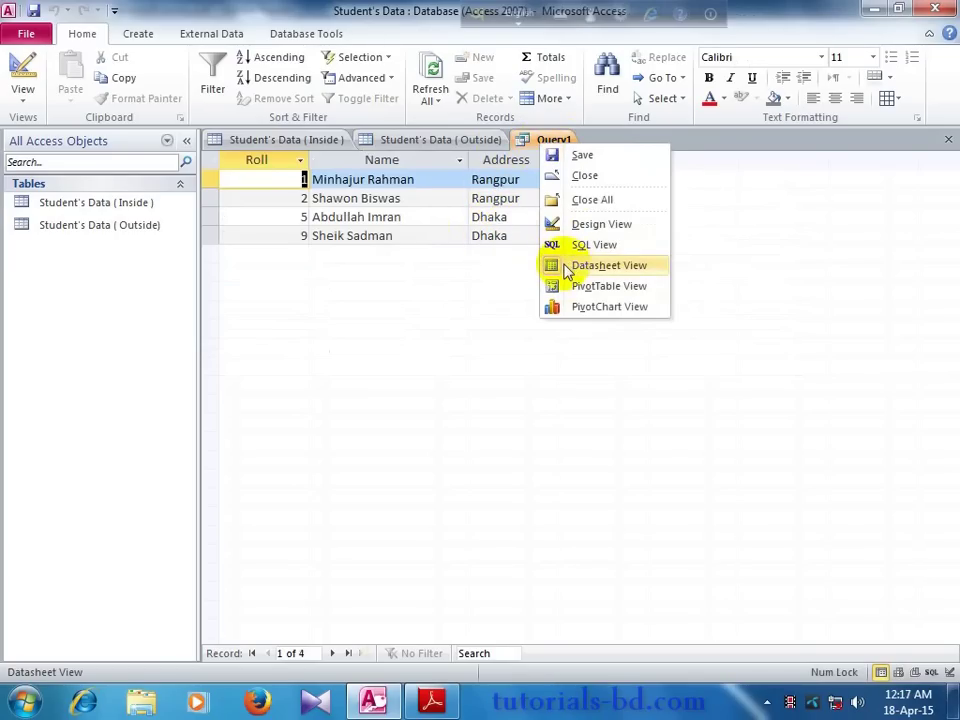
pyautogui.click(562, 224)
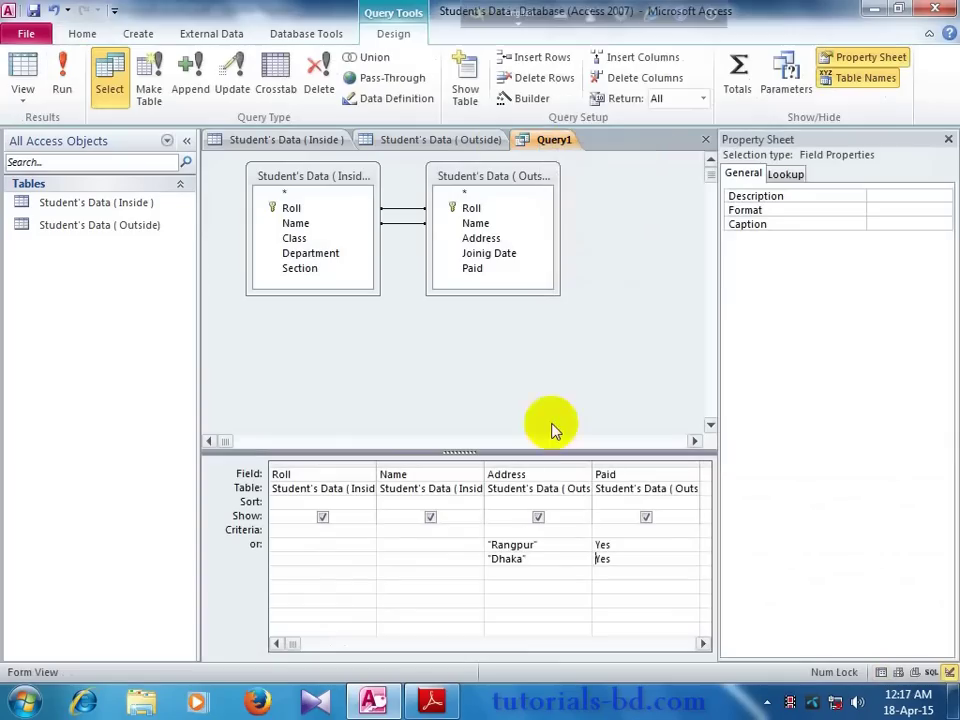
# Step: Sort Address ascending, run the query, and return Query1 to design view
pyautogui.click(517, 503)
pyautogui.click(582, 503)
pyautogui.click(568, 517)
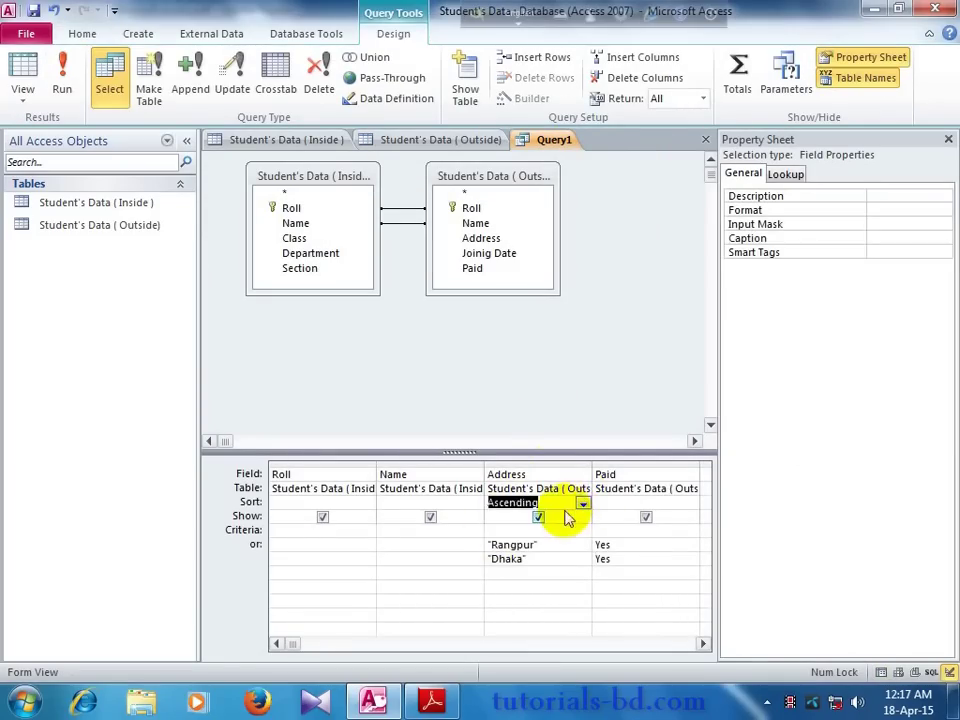
pyautogui.click(62, 72)
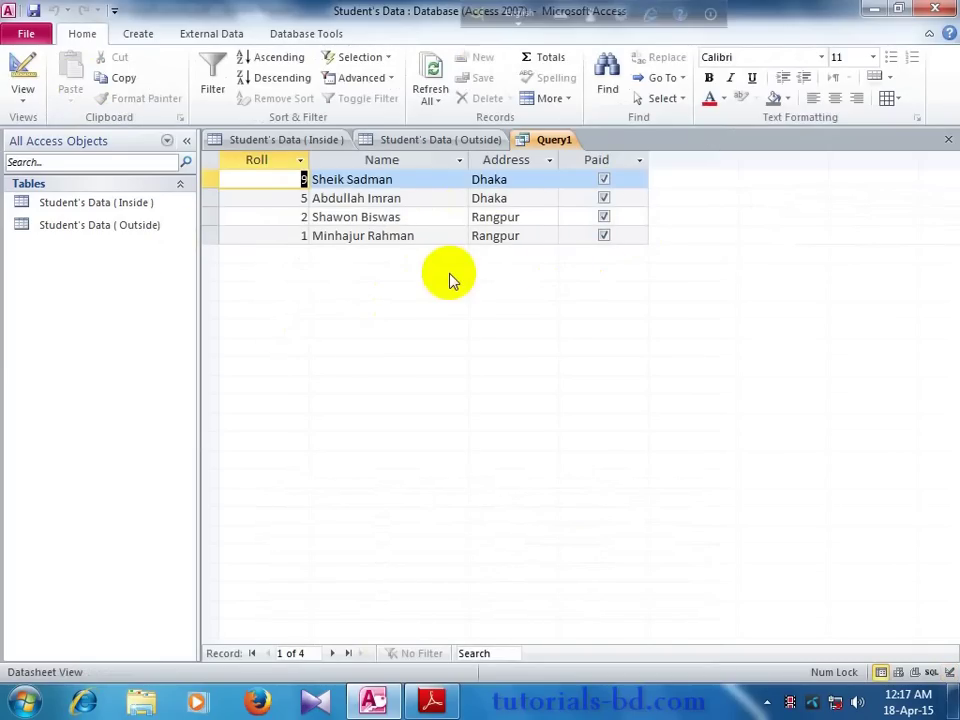
pyautogui.rightClick(531, 140)
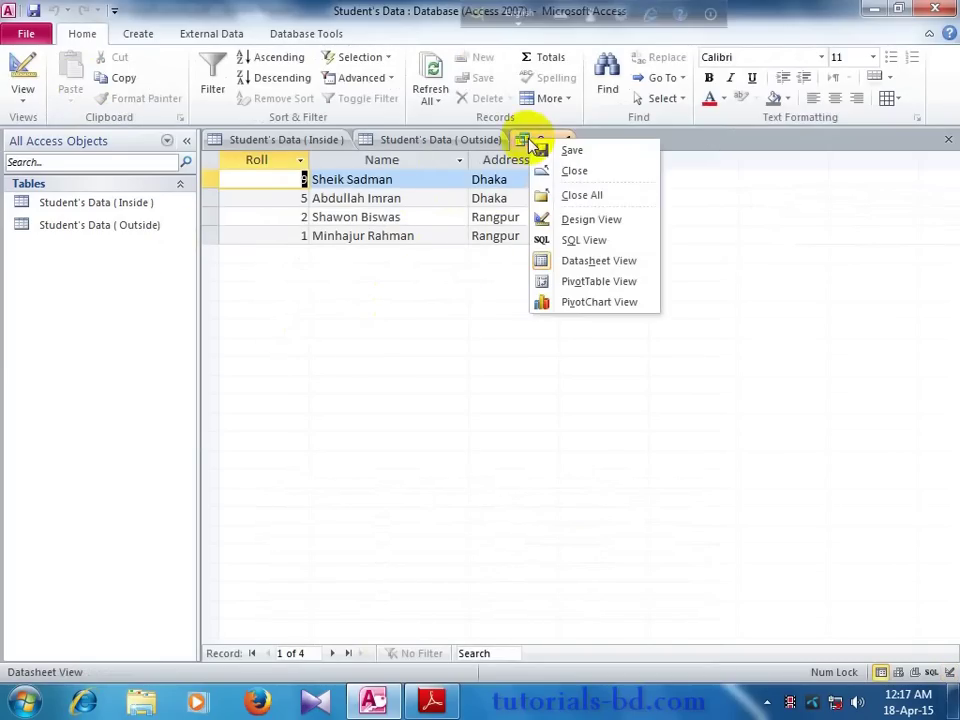
pyautogui.click(590, 219)
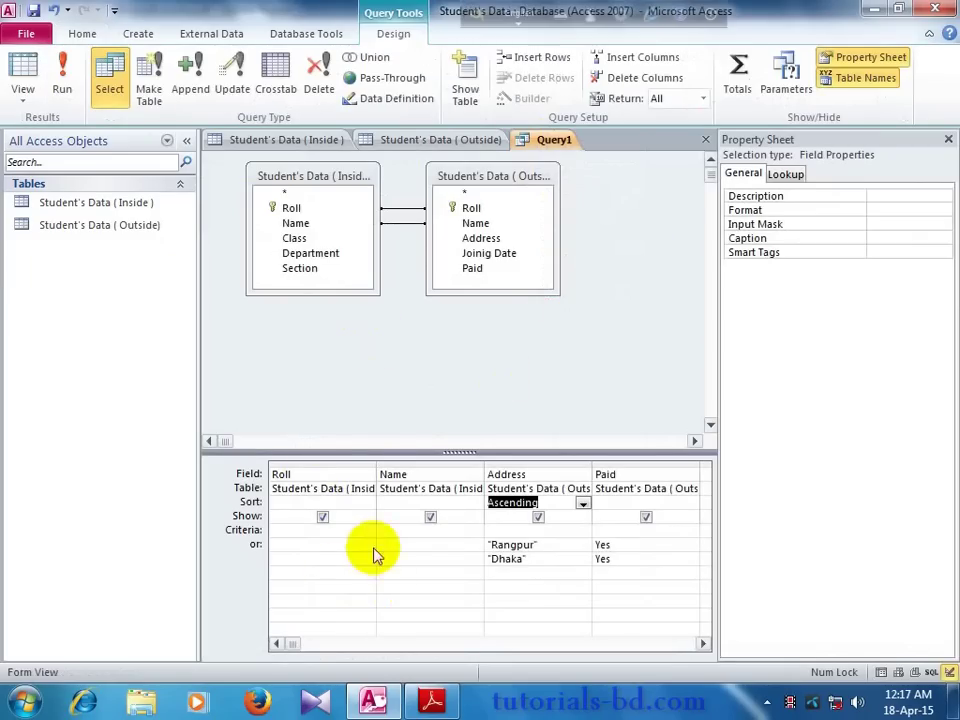
# Step: Review both Student's Data tables, then bring up the criteria PDF in Adobe Reader
pyautogui.click(262, 141)
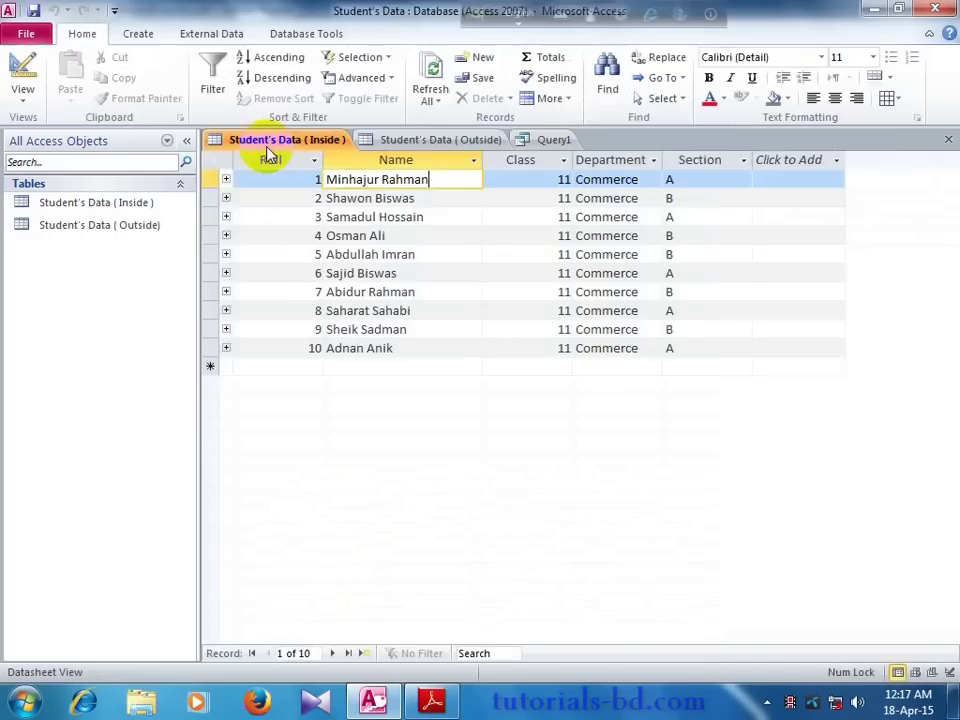
pyautogui.click(425, 145)
pyautogui.click(530, 141)
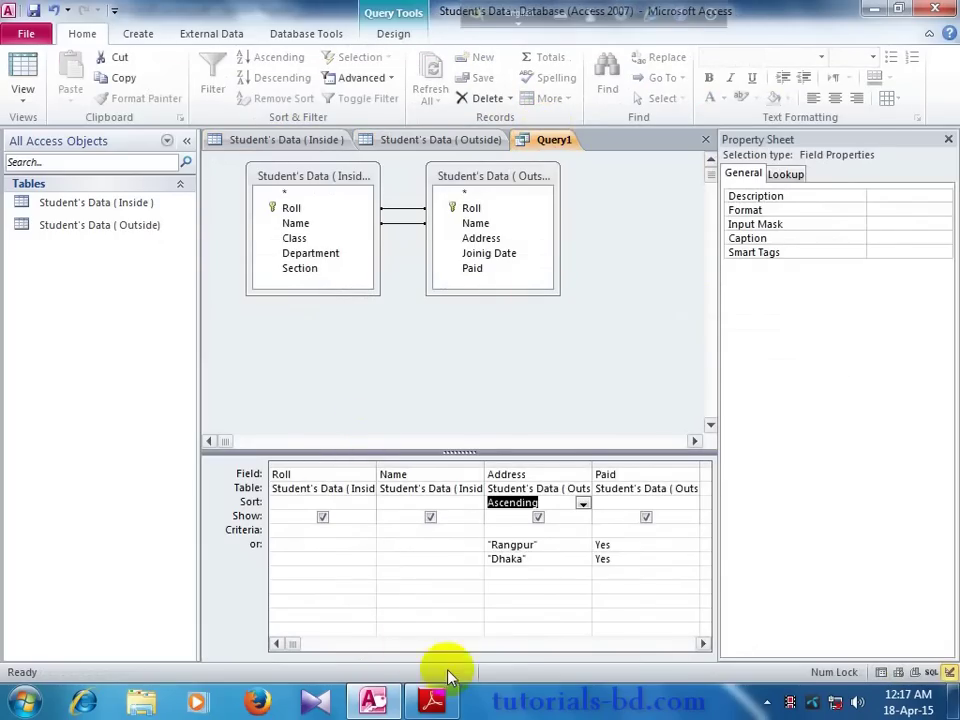
pyautogui.click(440, 703)
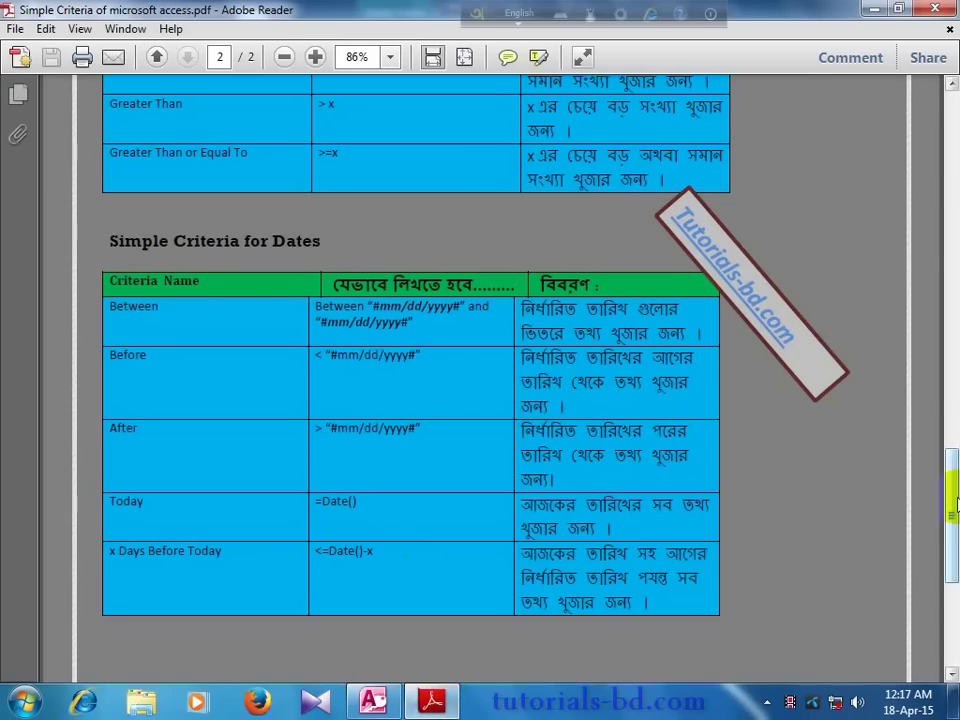
# Step: Scroll the PDF to the Dates criteria, highlight the After row, then return to page 1's Text table
pyautogui.moveTo(951, 525); pyautogui.dragTo(952, 212)
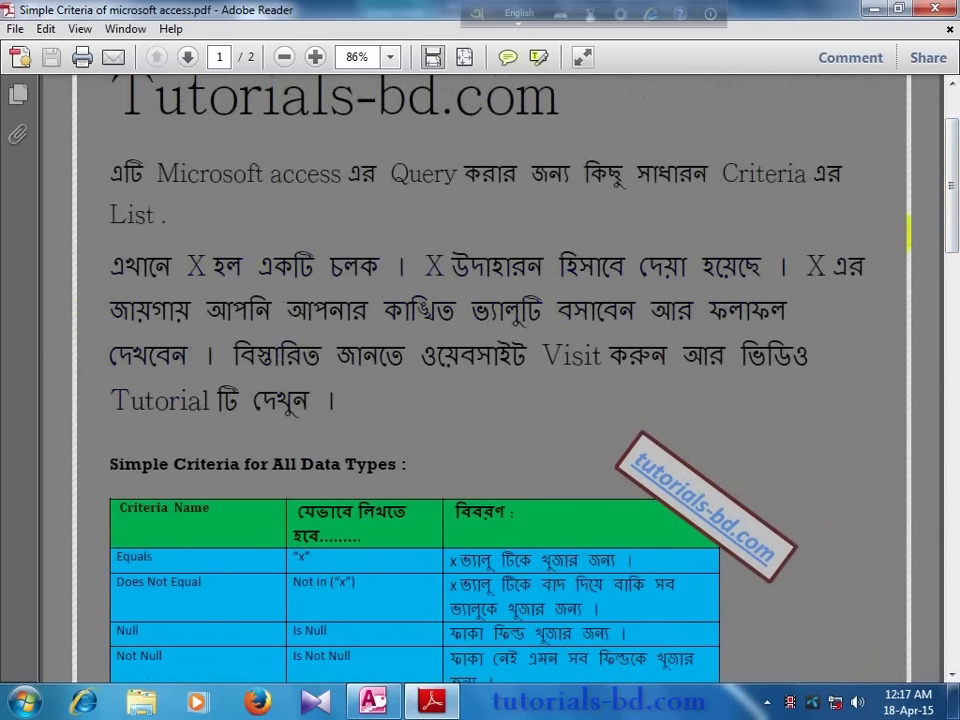
pyautogui.scroll(-4, 940, 213)
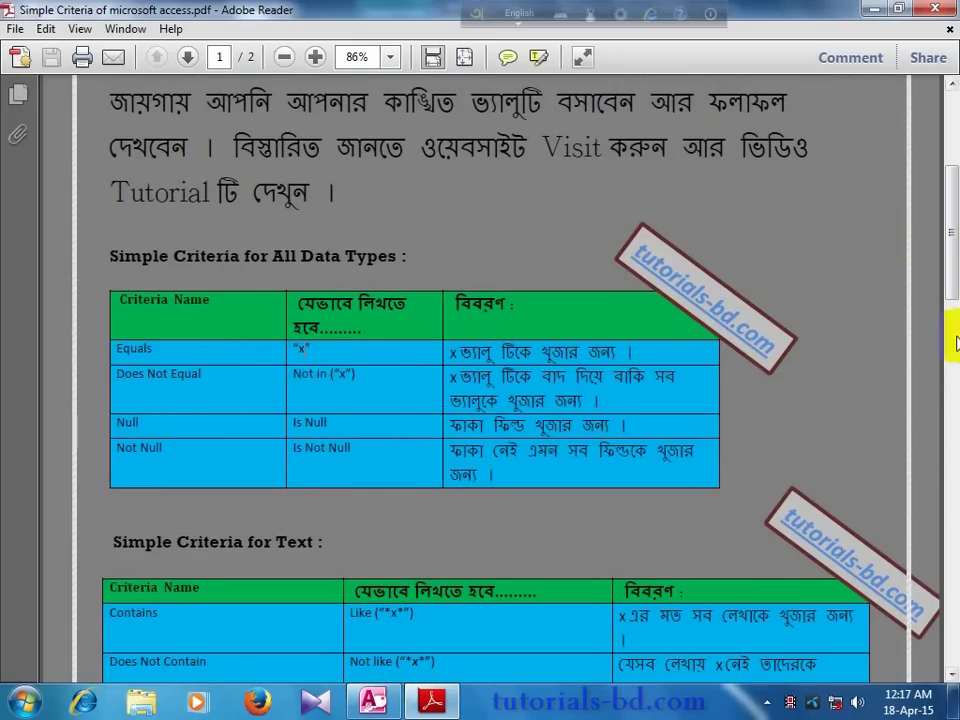
pyautogui.scroll(-2, 955, 343)
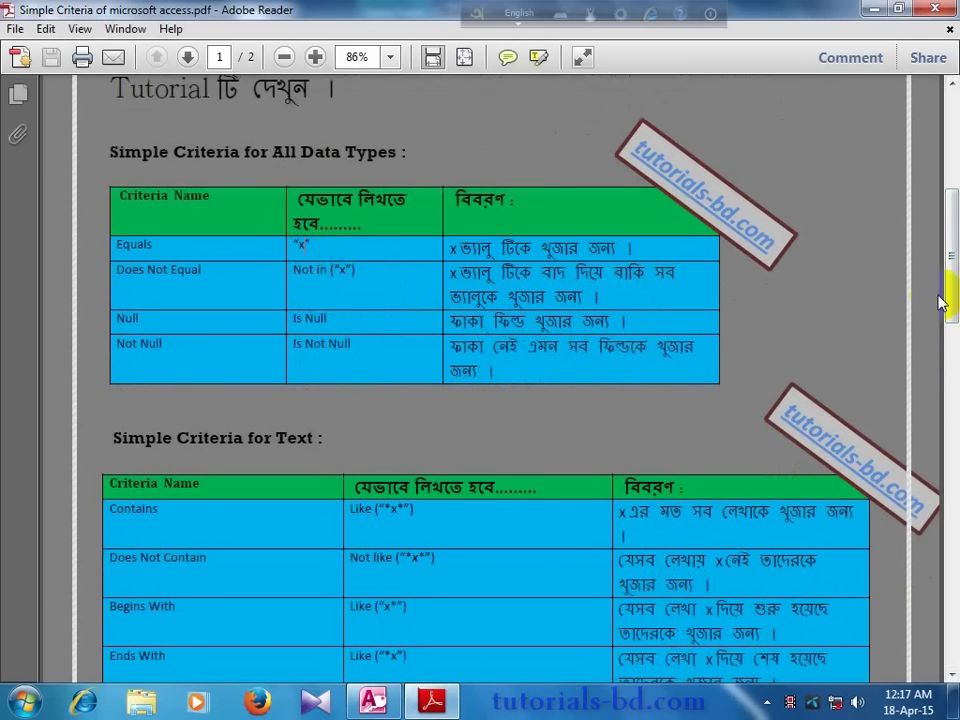
pyautogui.moveTo(953, 296); pyautogui.dragTo(955, 545)
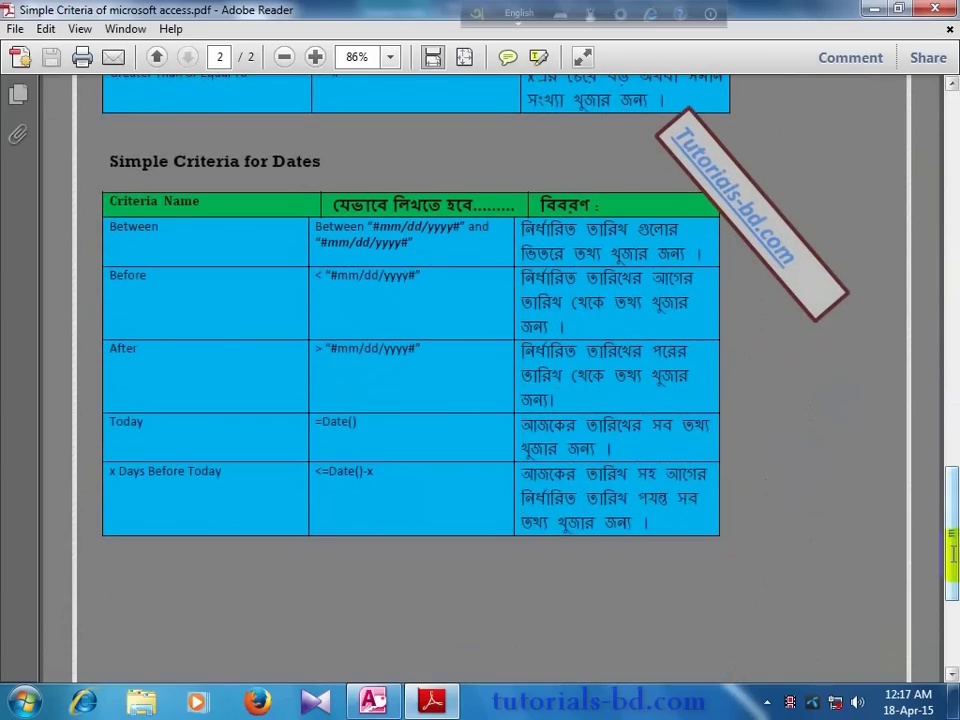
pyautogui.click(335, 357)
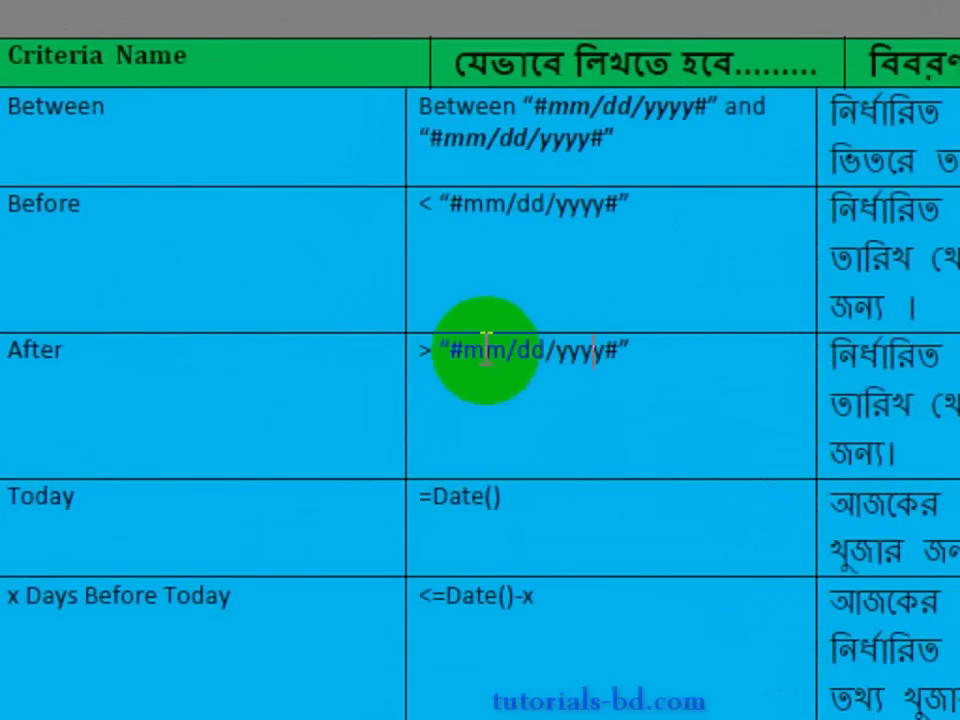
pyautogui.click(590, 362)
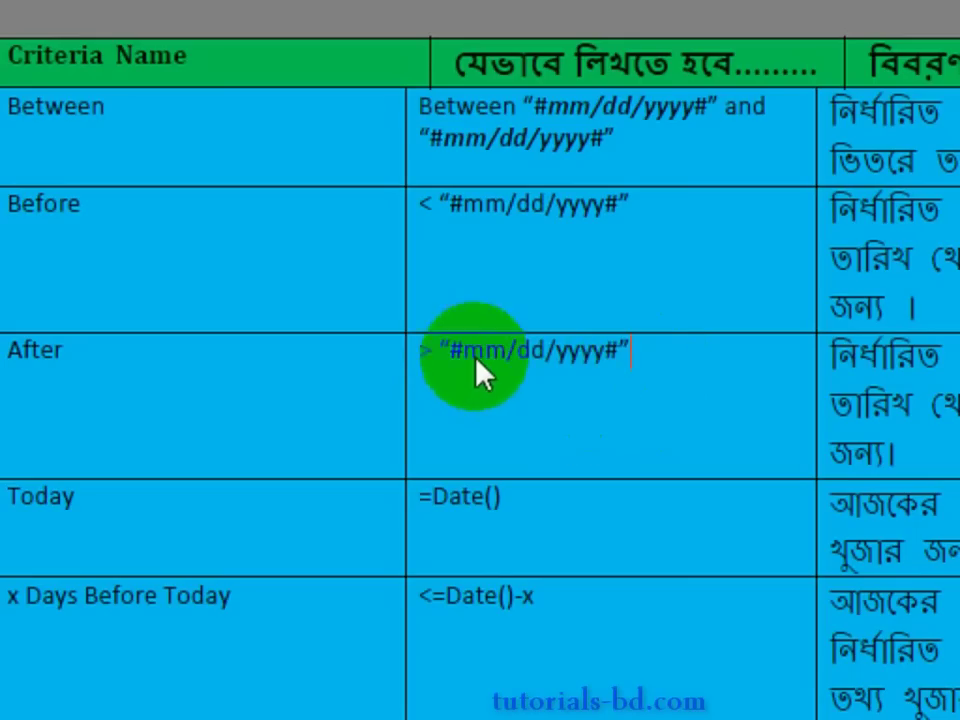
pyautogui.click(640, 355)
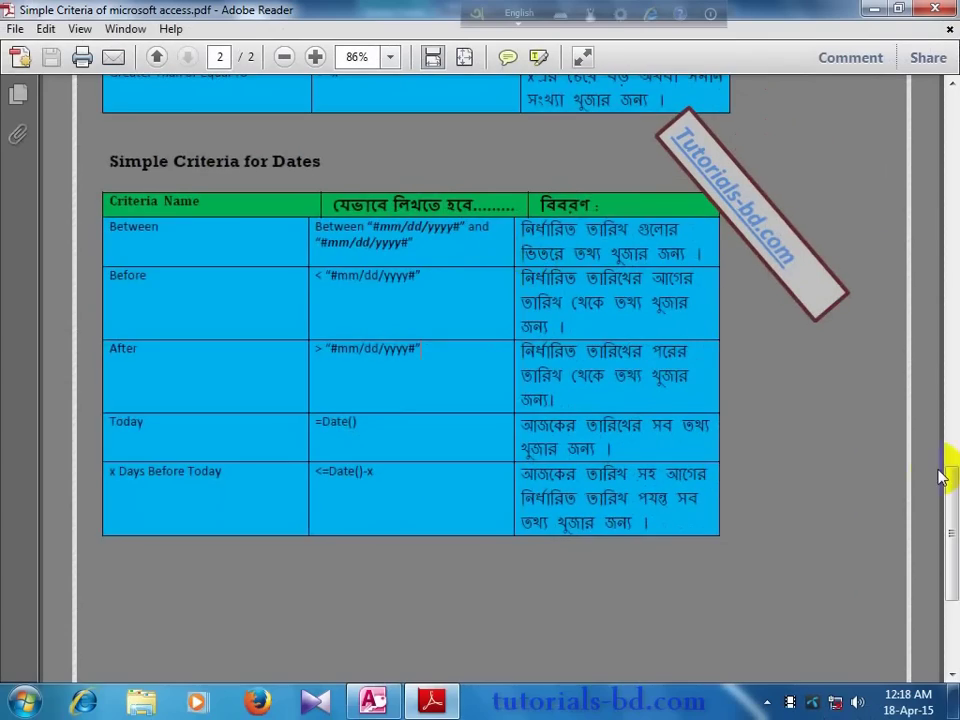
pyautogui.scroll(2, 948, 500)
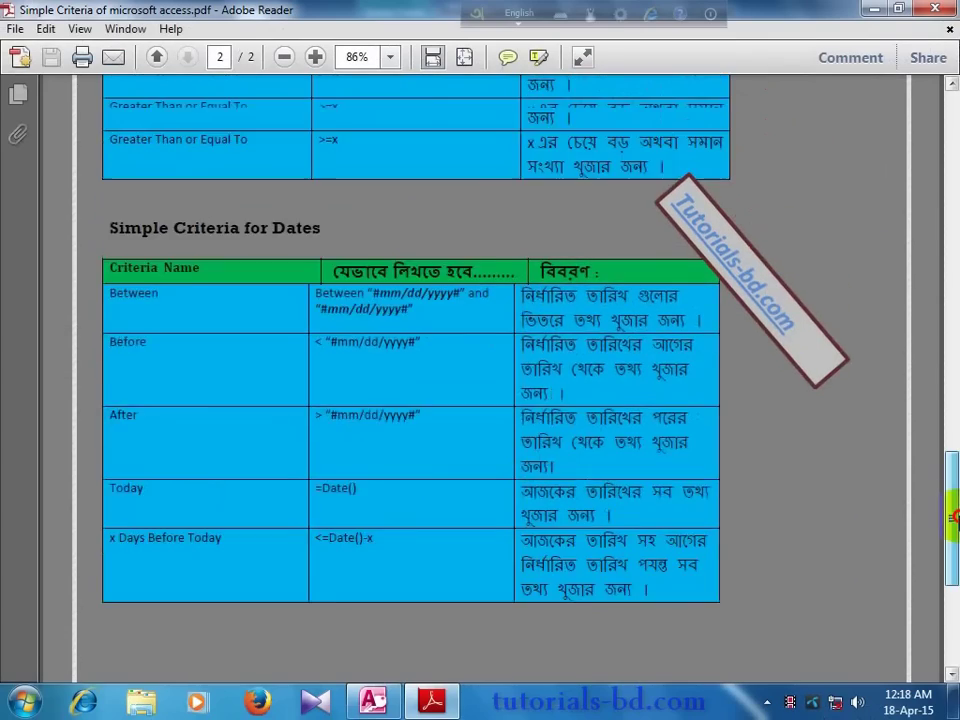
pyautogui.moveTo(953, 517); pyautogui.dragTo(953, 280)
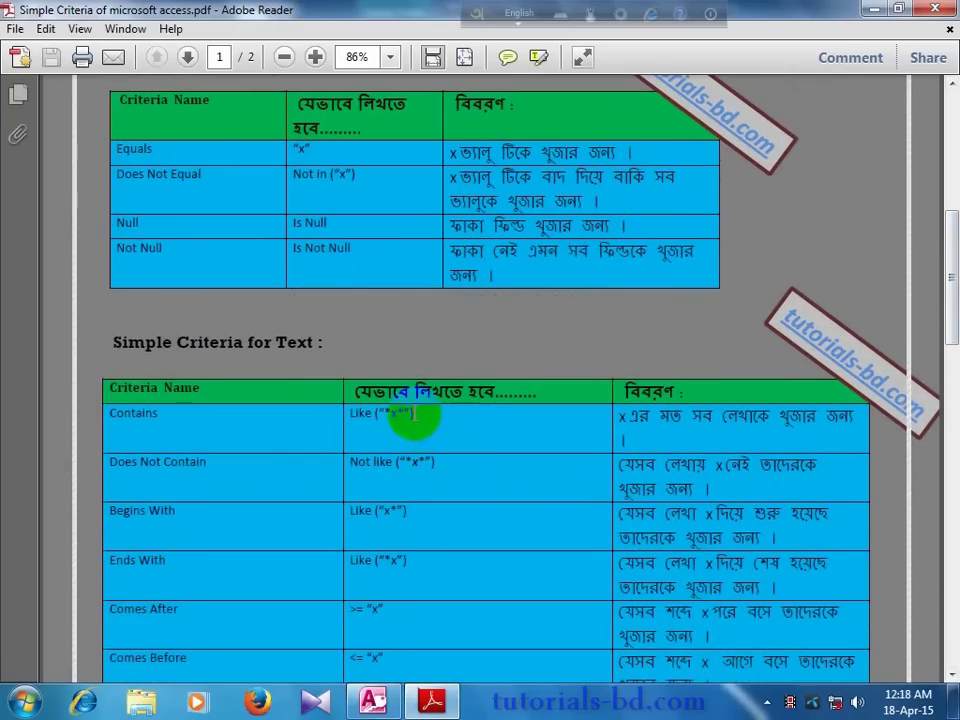
# Step: Select the Name or-cell, reread the criteria PDF, then view the Student's Data (Inside) records
pyautogui.click(373, 700)
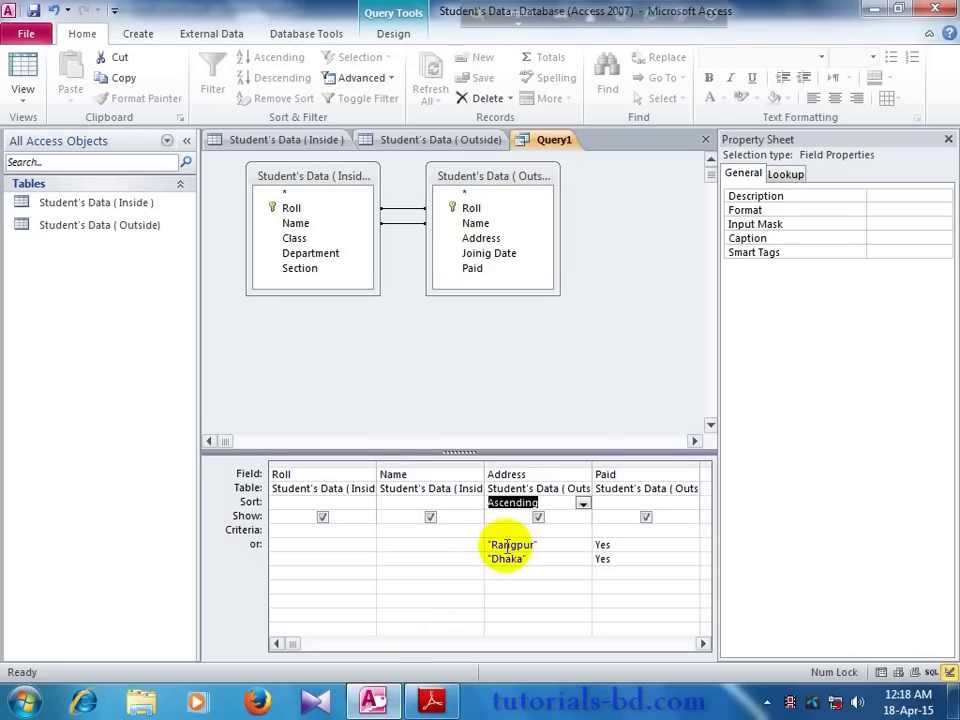
pyautogui.click(453, 546)
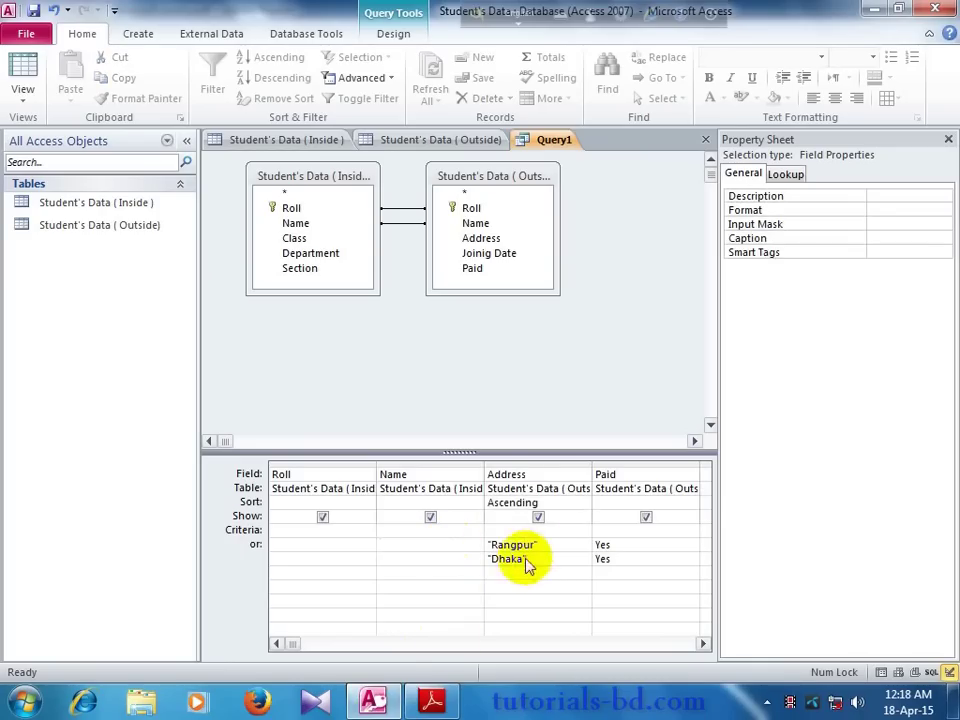
pyautogui.click(441, 688)
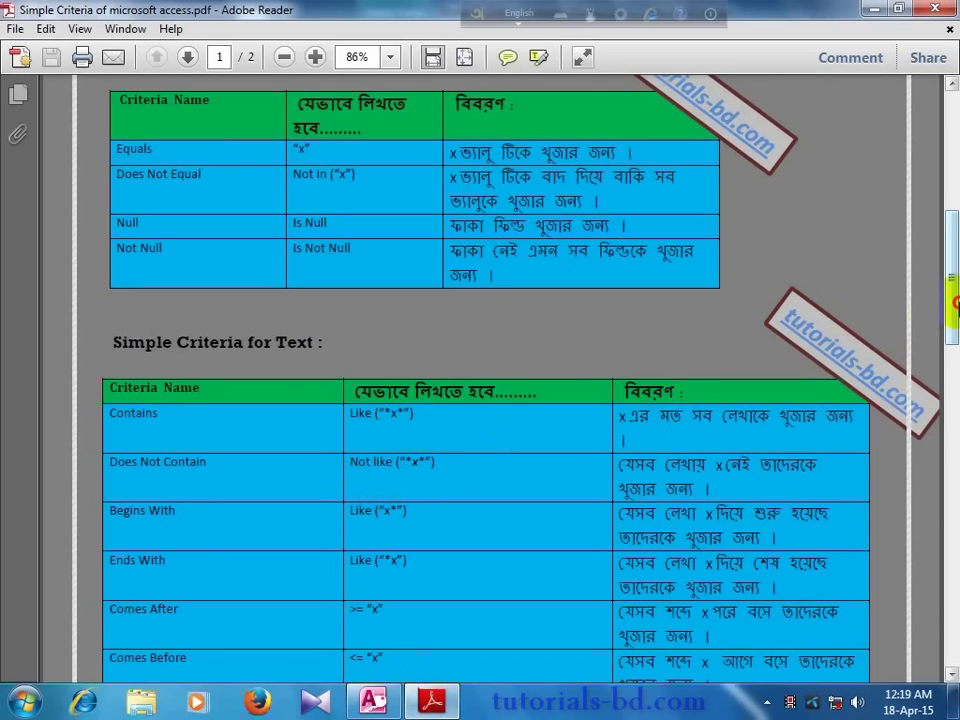
pyautogui.scroll(3, 955, 300)
pyautogui.scroll(-3, 568, 443)
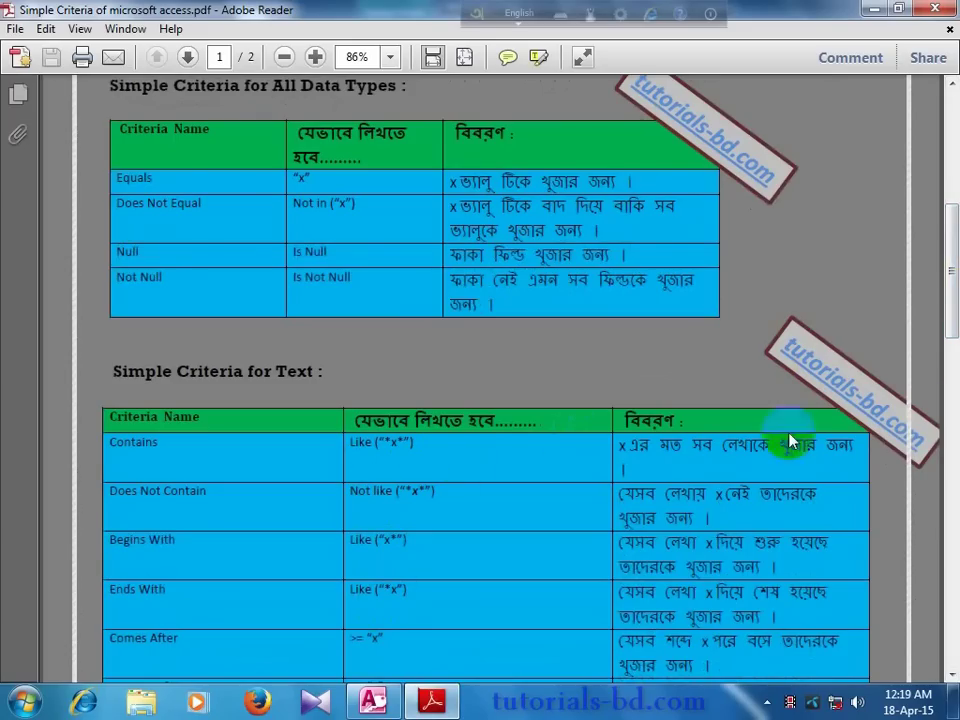
pyautogui.scroll(1, 950, 321)
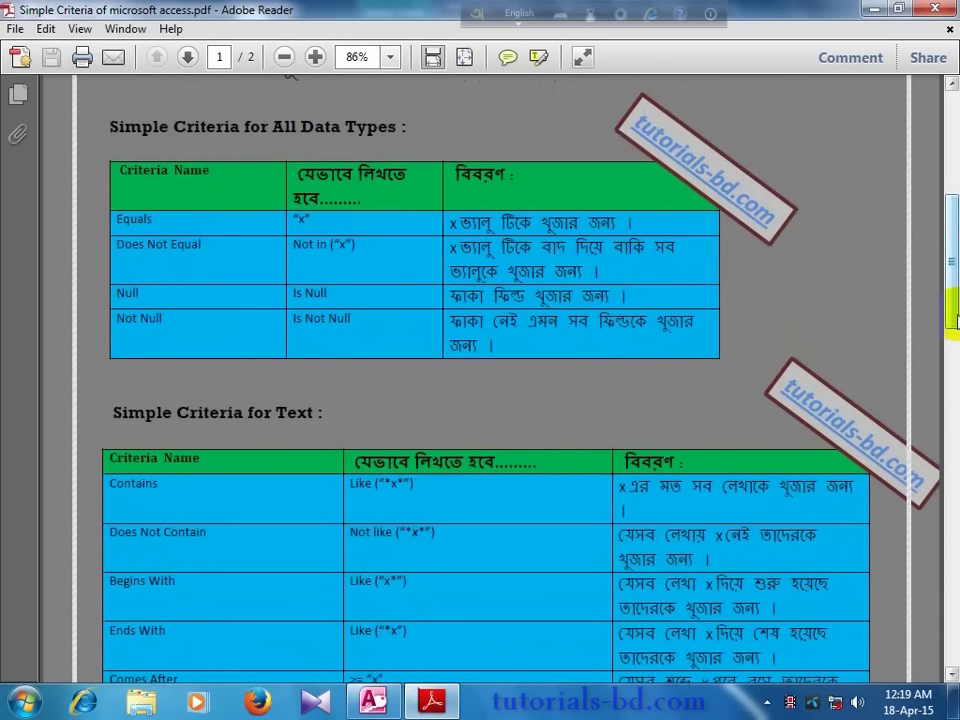
pyautogui.scroll(6, 955, 320)
pyautogui.scroll(-10, 460, 380)
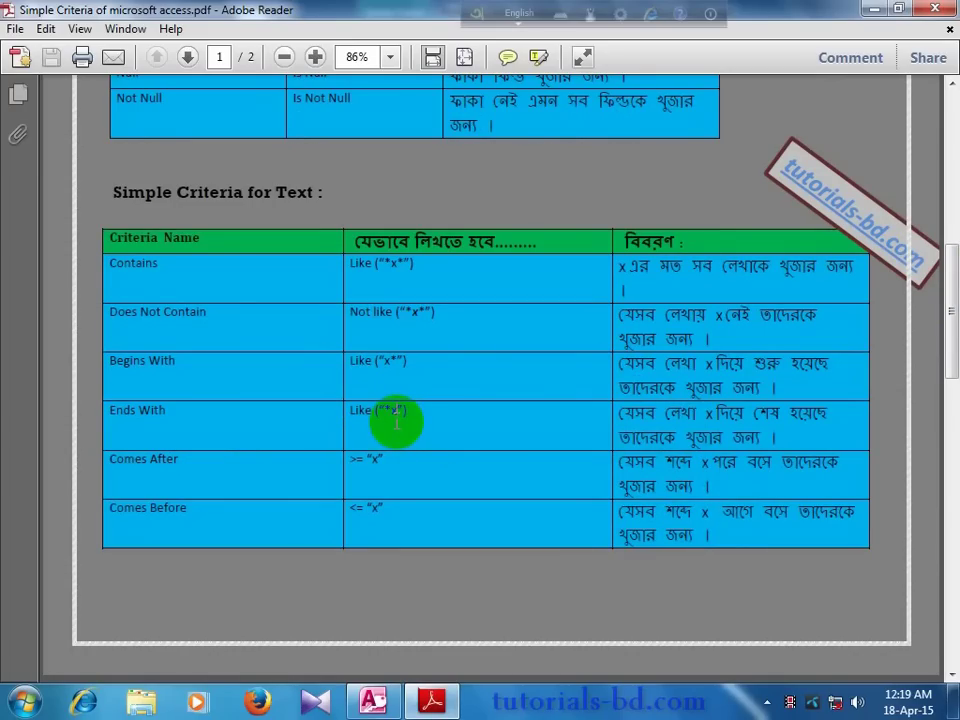
pyautogui.click(373, 700)
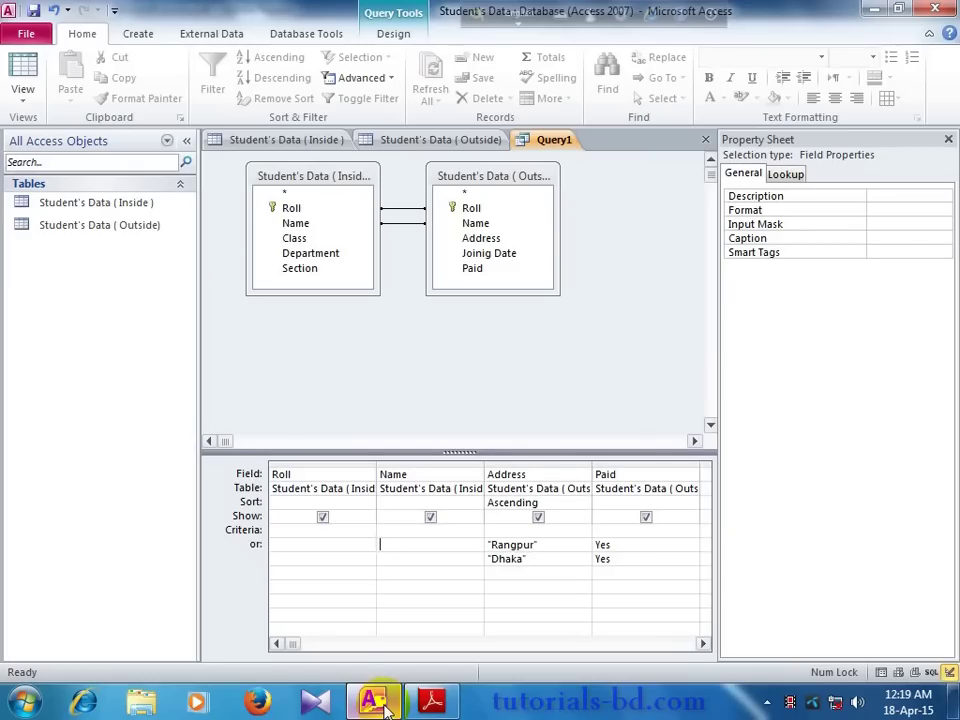
pyautogui.click(313, 140)
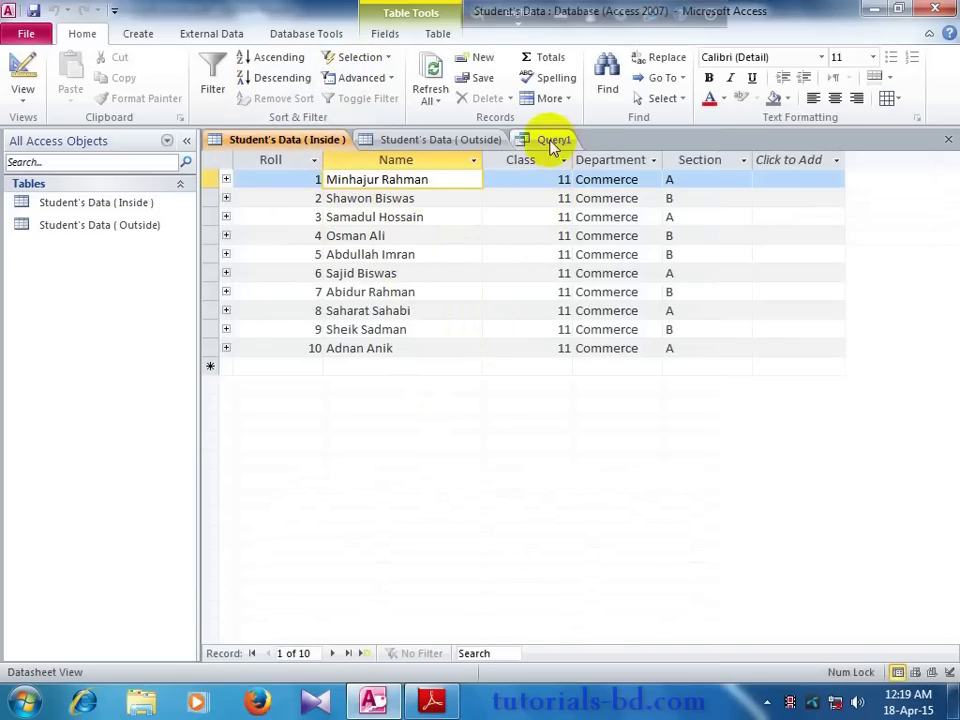
pyautogui.click(553, 142)
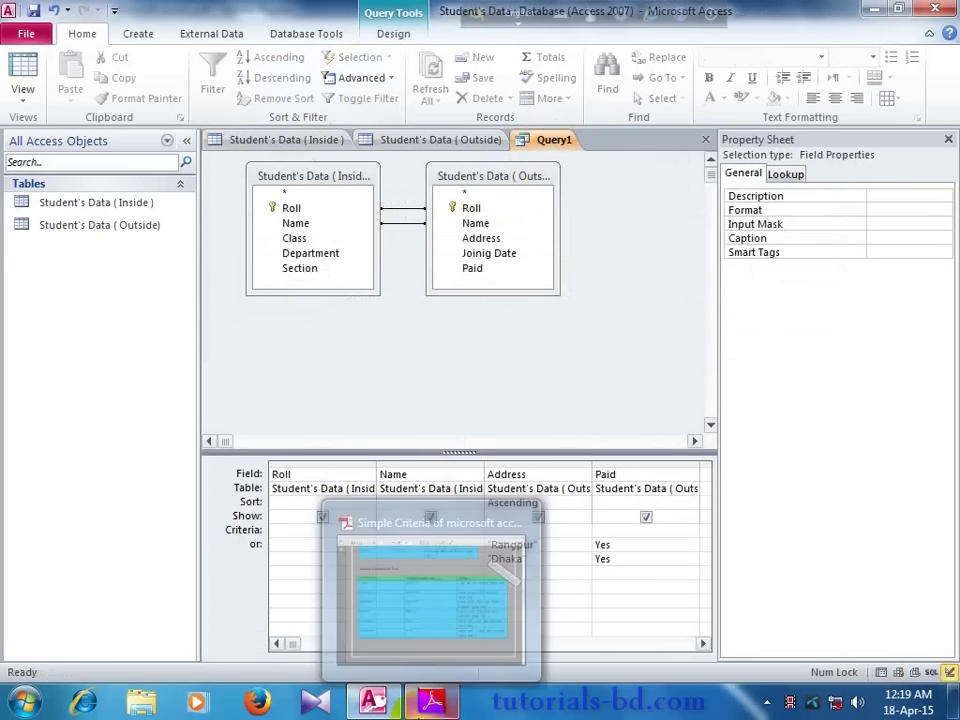
pyautogui.click(432, 702)
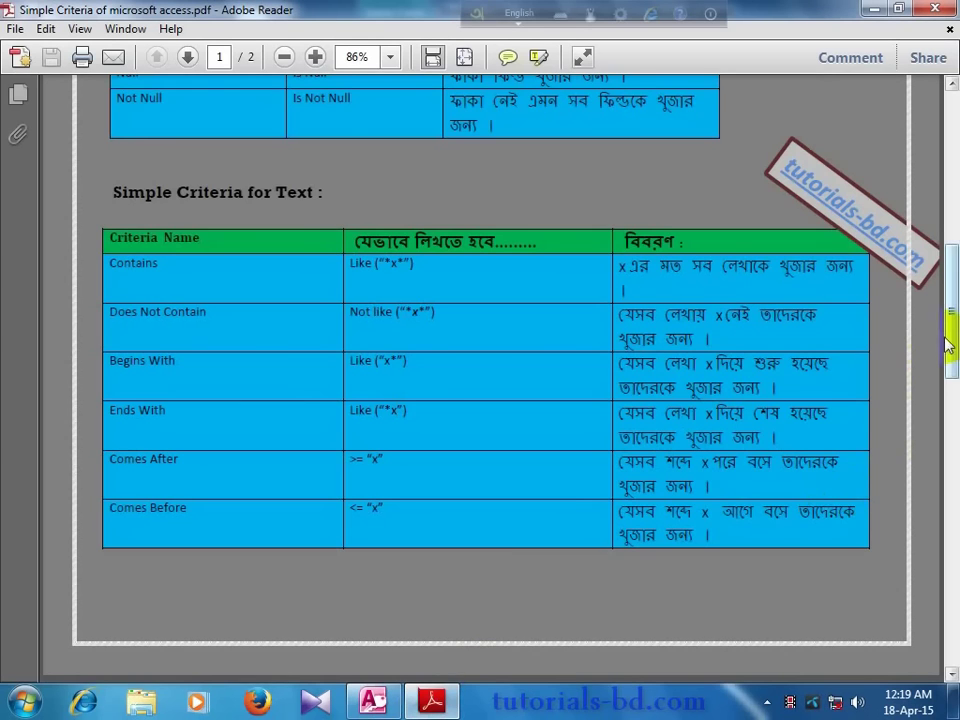
pyautogui.moveTo(945, 332); pyautogui.dragTo(955, 532)
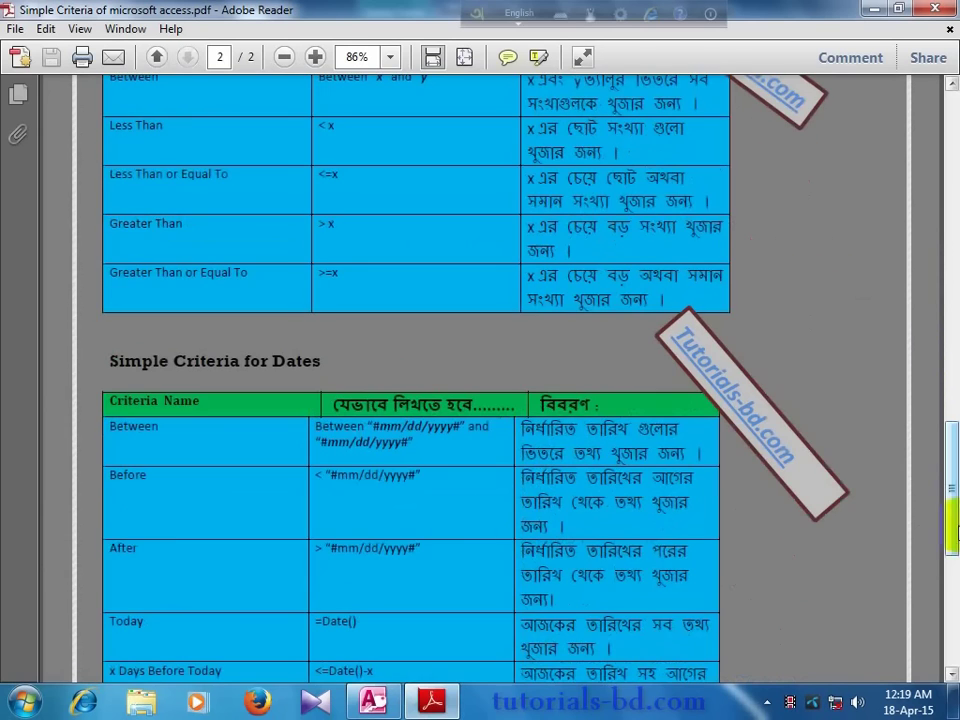
pyautogui.moveTo(955, 420); pyautogui.dragTo(953, 295)
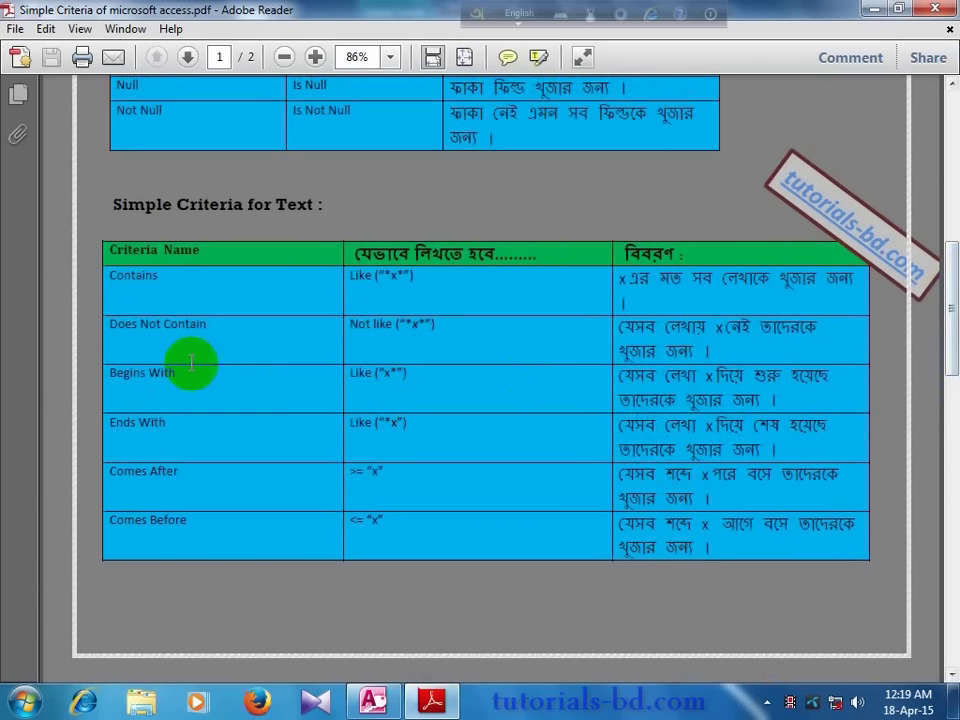
pyautogui.moveTo(632, 252); pyautogui.dragTo(657, 240)
pyautogui.moveTo(955, 330); pyautogui.dragTo(955, 260)
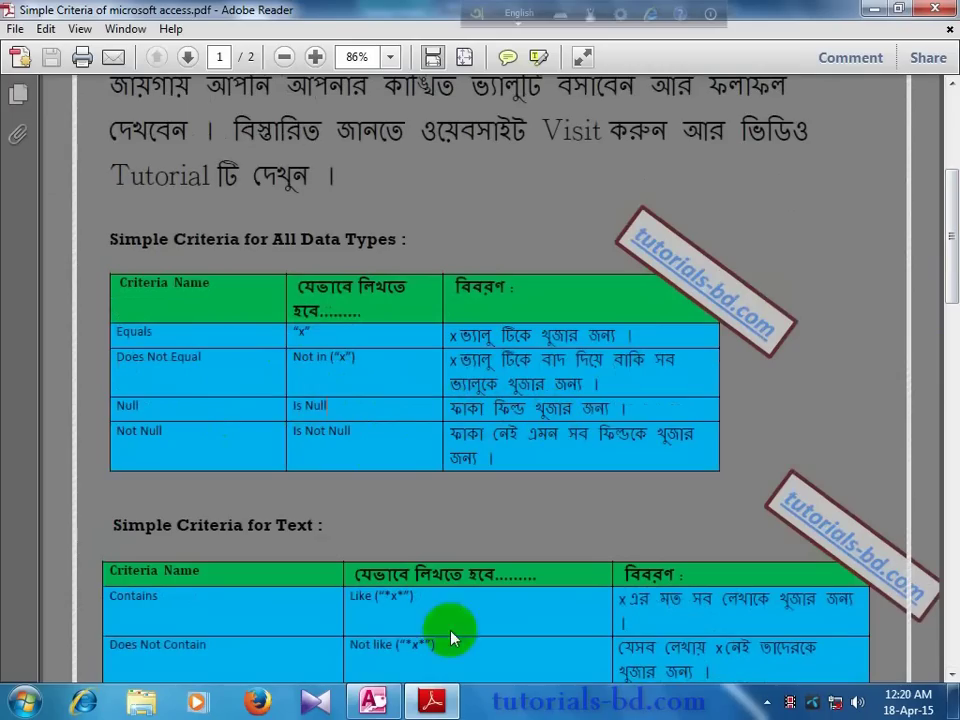
pyautogui.moveTo(430, 576); pyautogui.dragTo(405, 592)
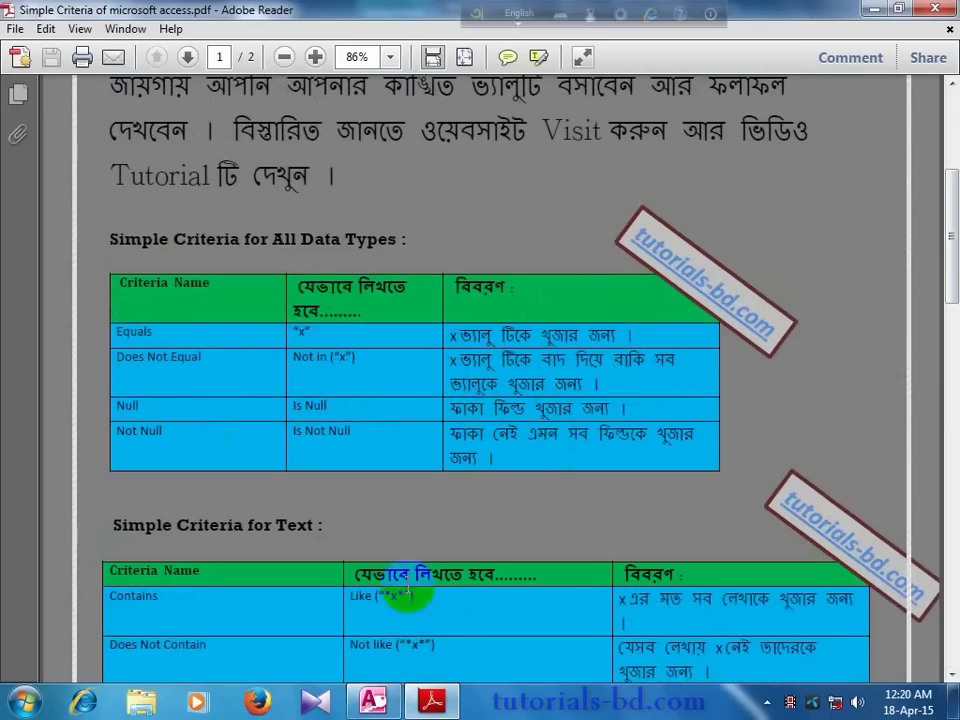
pyautogui.click(405, 592)
pyautogui.click(373, 700)
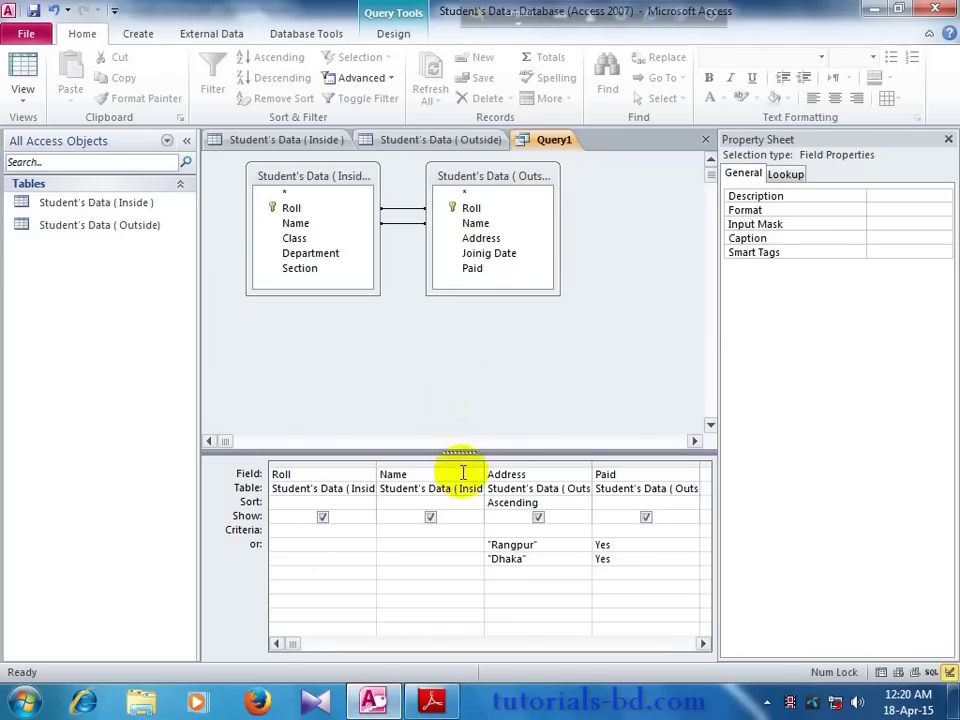
pyautogui.click(400, 220)
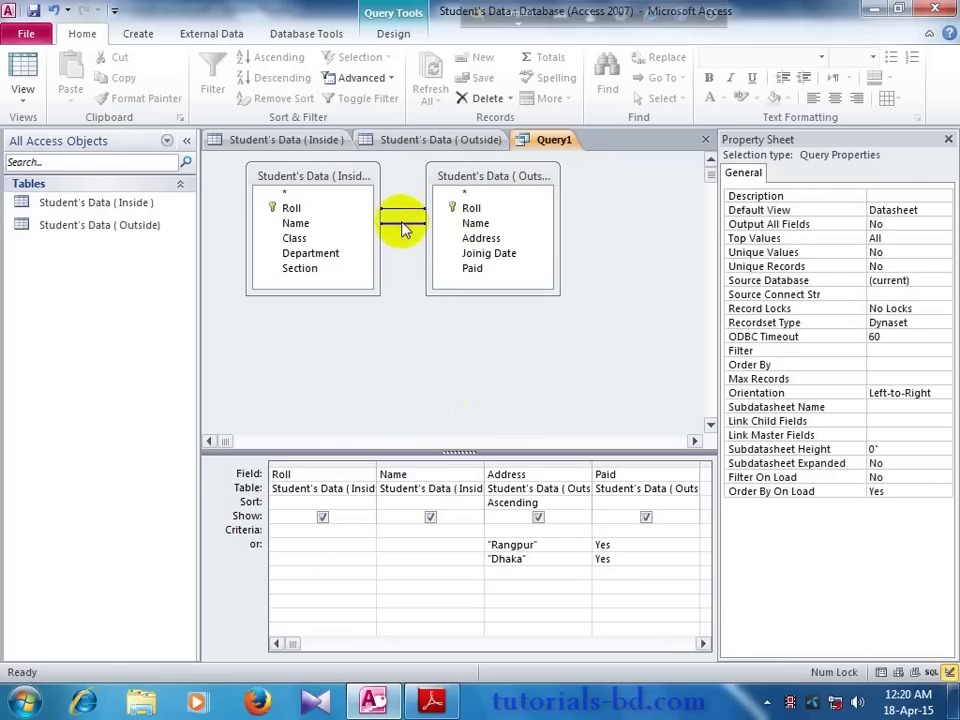
pyautogui.doubleClick(403, 226)
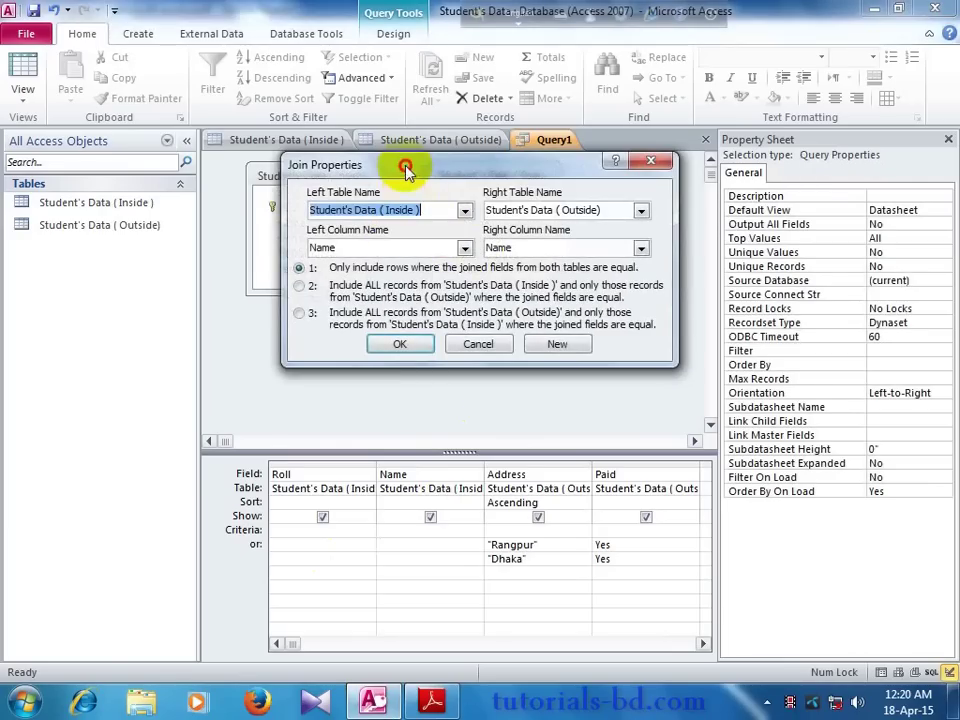
pyautogui.moveTo(405, 170); pyautogui.dragTo(449, 319)
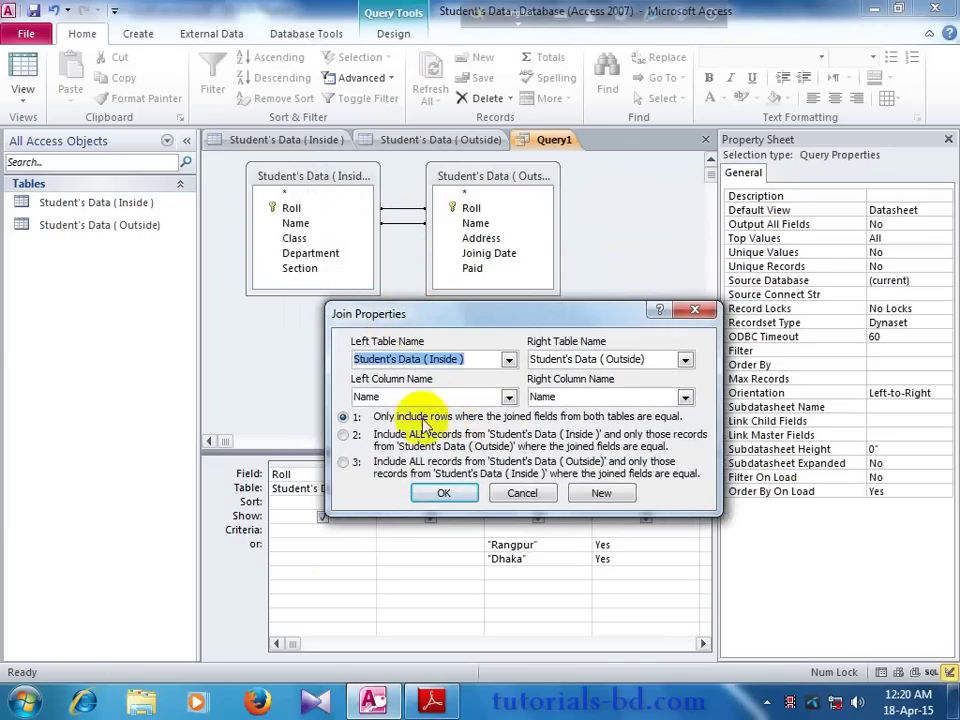
pyautogui.moveTo(444, 320); pyautogui.dragTo(476, 278)
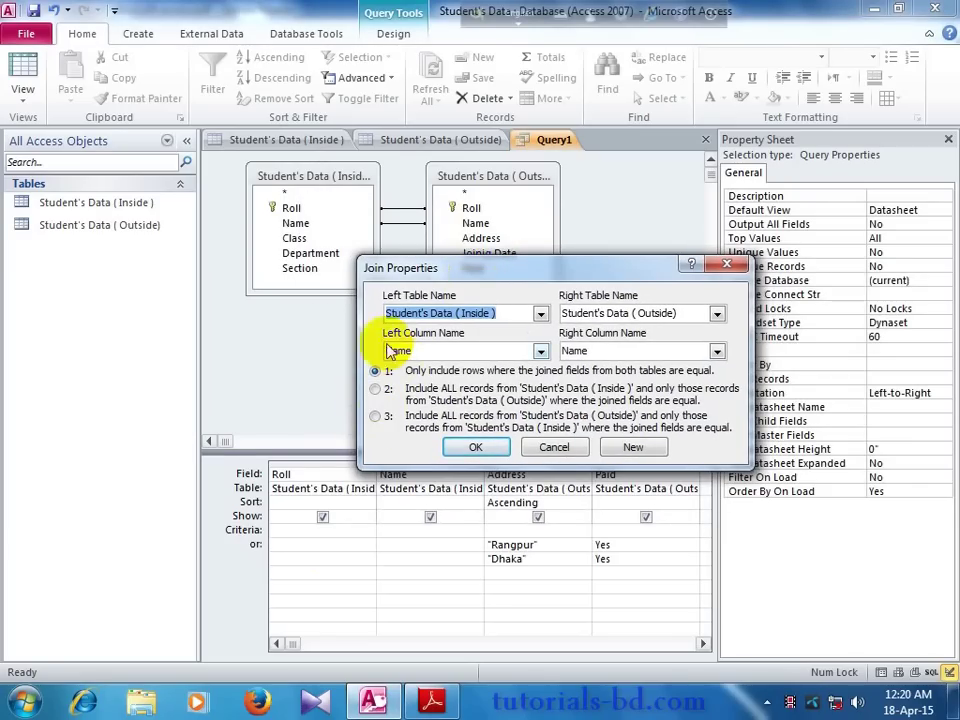
pyautogui.click(720, 266)
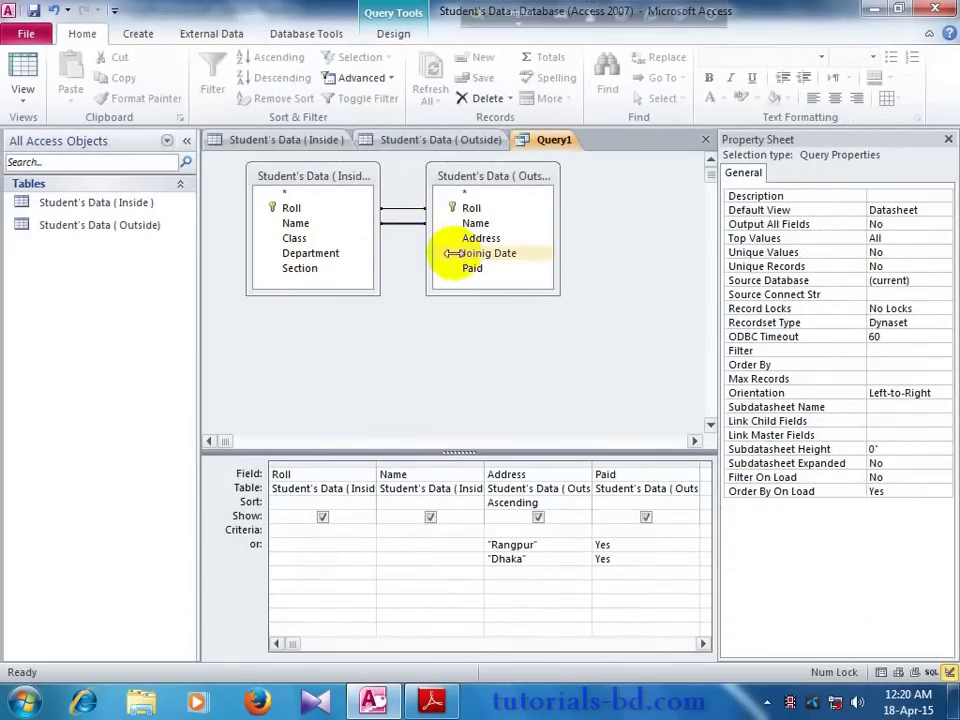
# Step: Change the Name join to option 3, including all Student's Data (Outside) records
pyautogui.doubleClick(403, 228)
pyautogui.moveTo(405, 176); pyautogui.dragTo(392, 212)
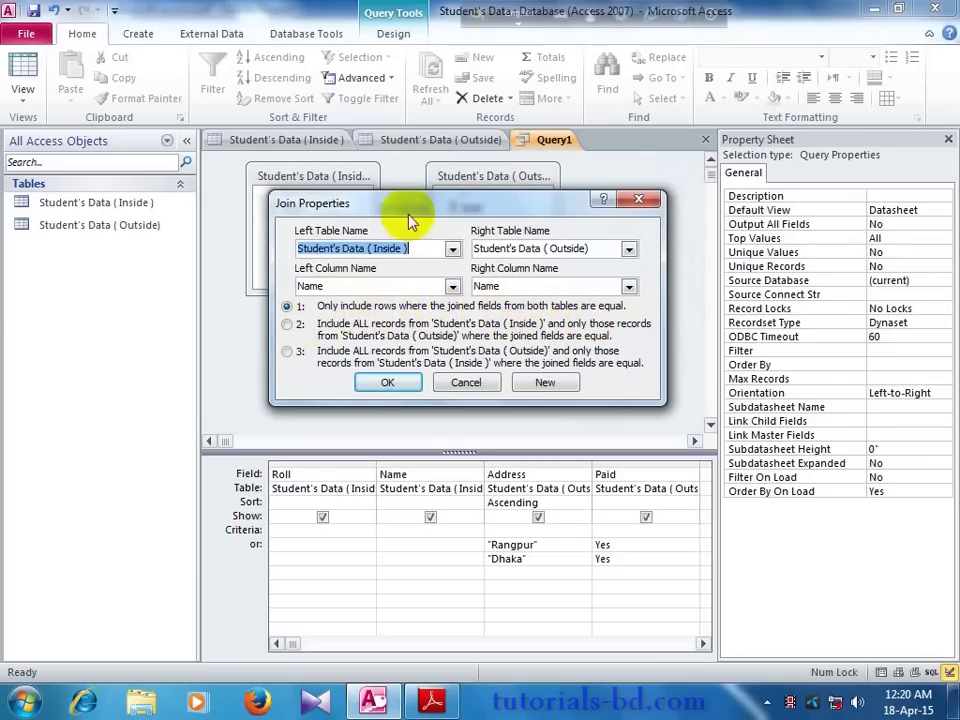
pyautogui.moveTo(406, 208); pyautogui.dragTo(381, 305)
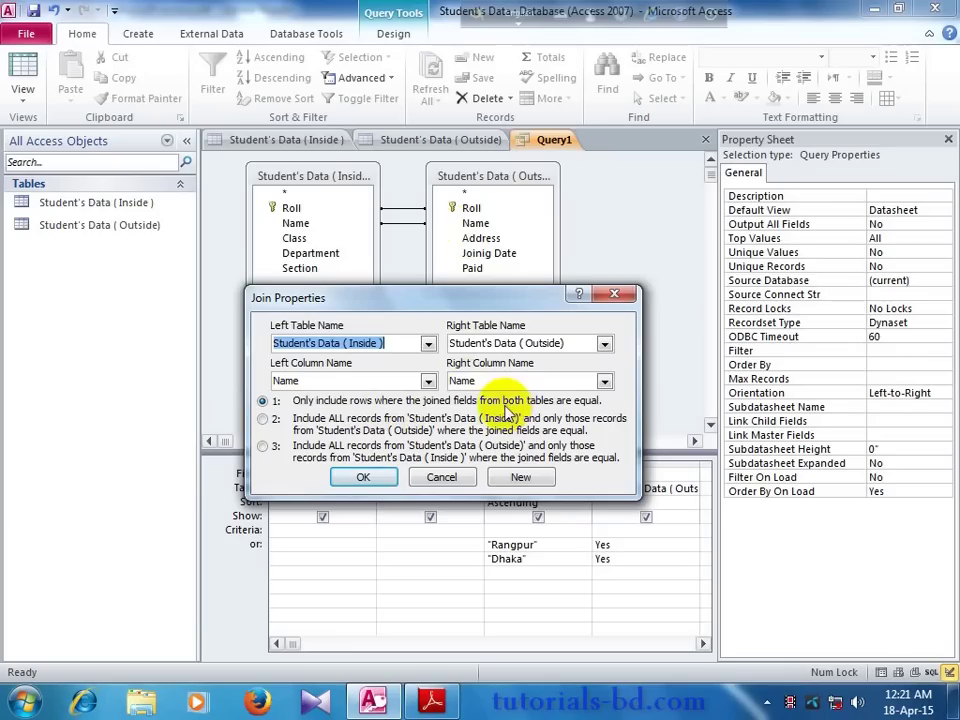
pyautogui.click(263, 421)
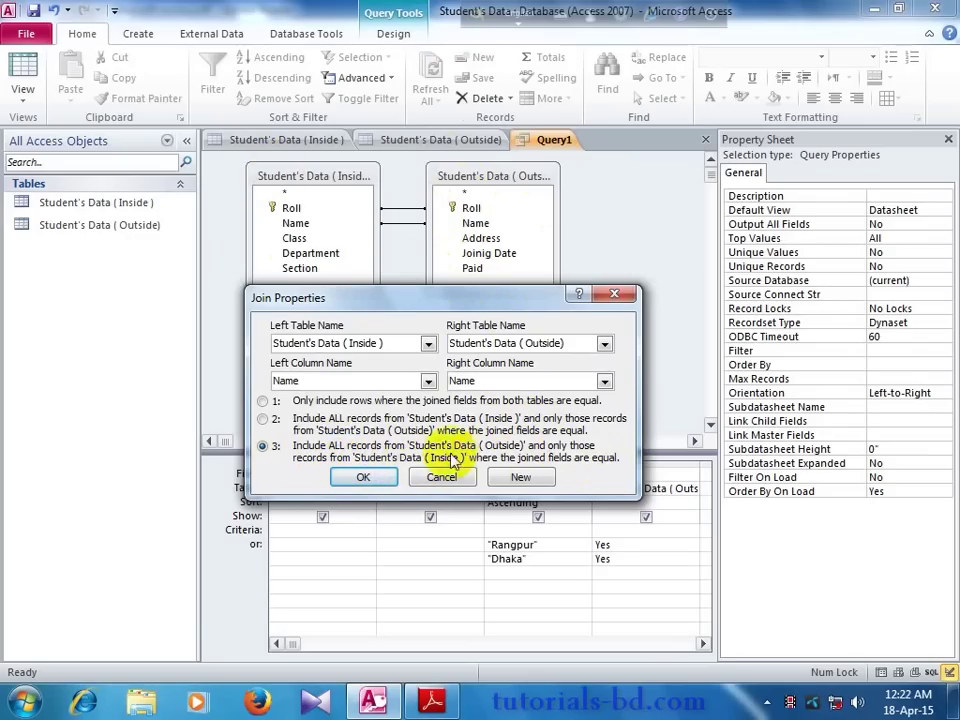
pyautogui.click(385, 477)
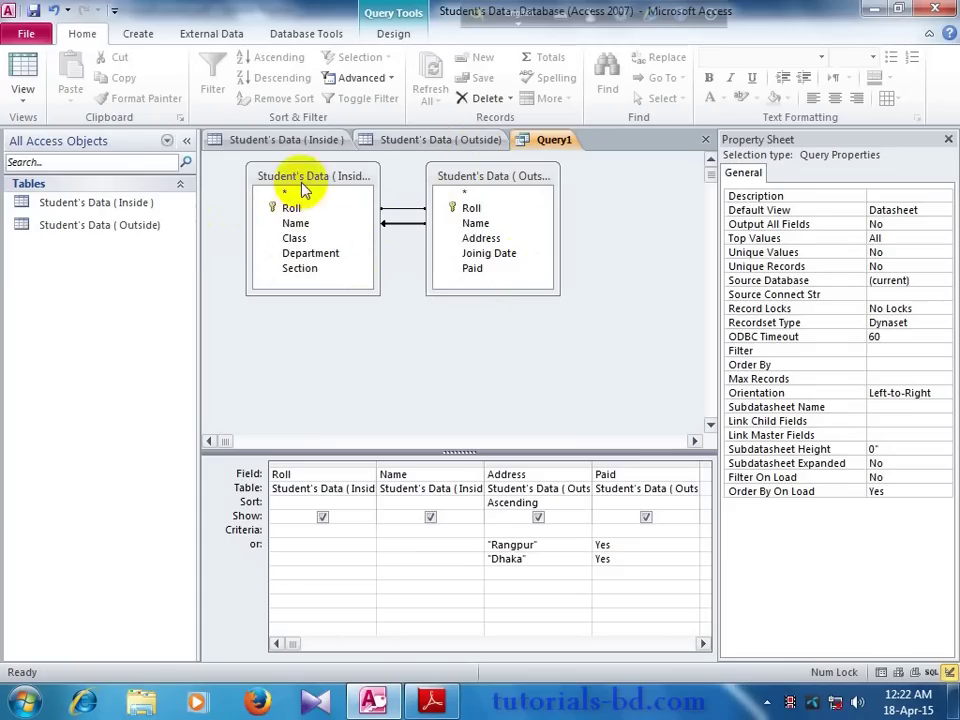
# Step: Switch the Name join to option 2, keeping all Inside records, then recheck it and cancel
pyautogui.doubleClick(408, 233)
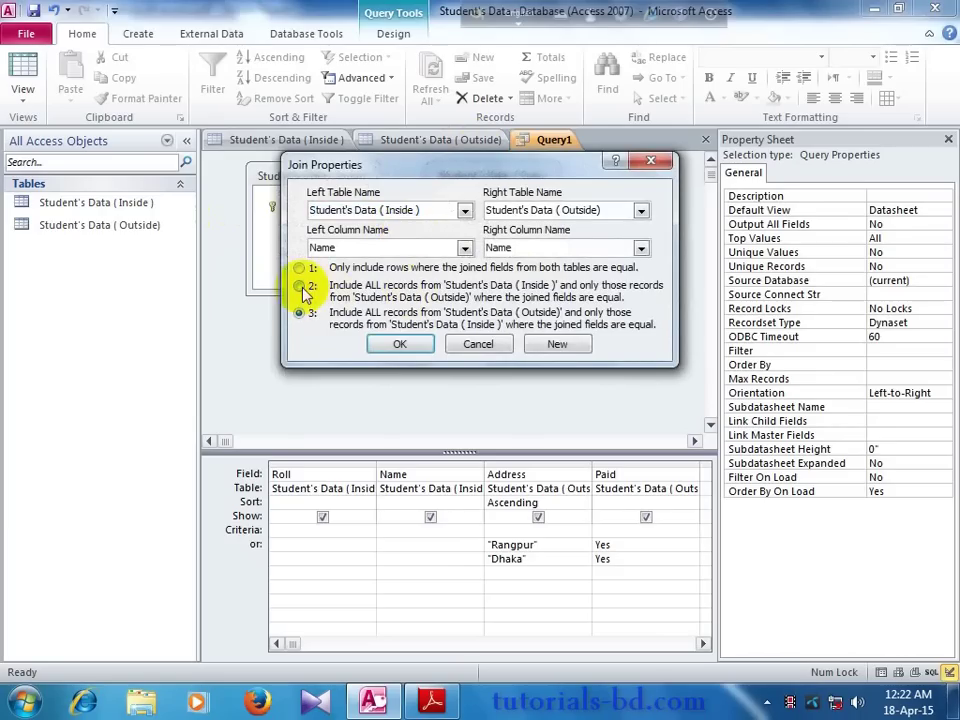
pyautogui.click(300, 285)
pyautogui.click(401, 344)
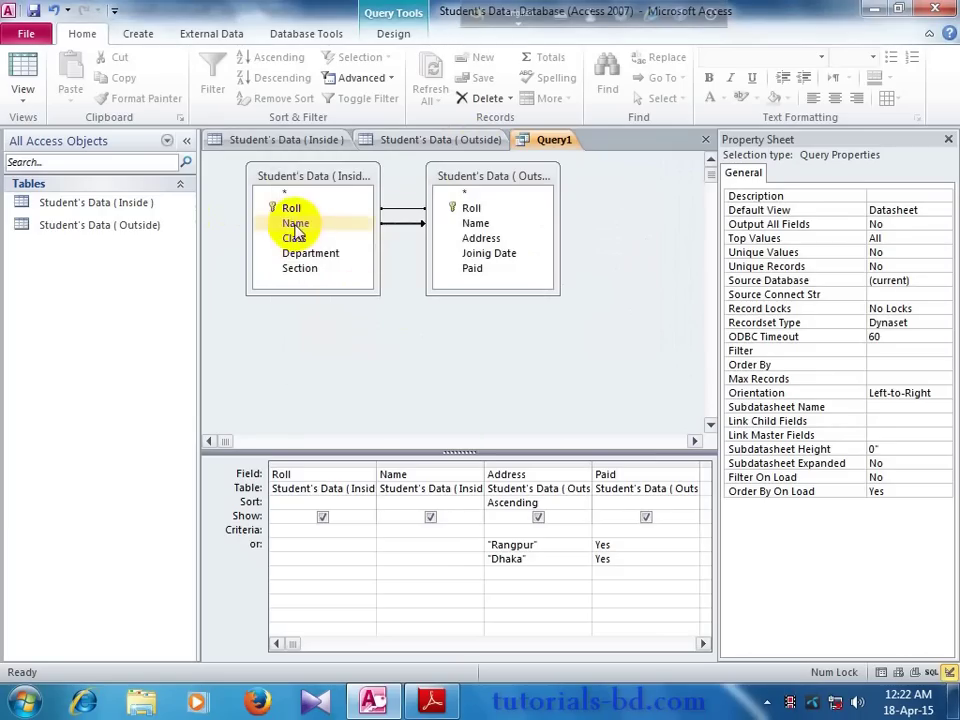
pyautogui.doubleClick(400, 223)
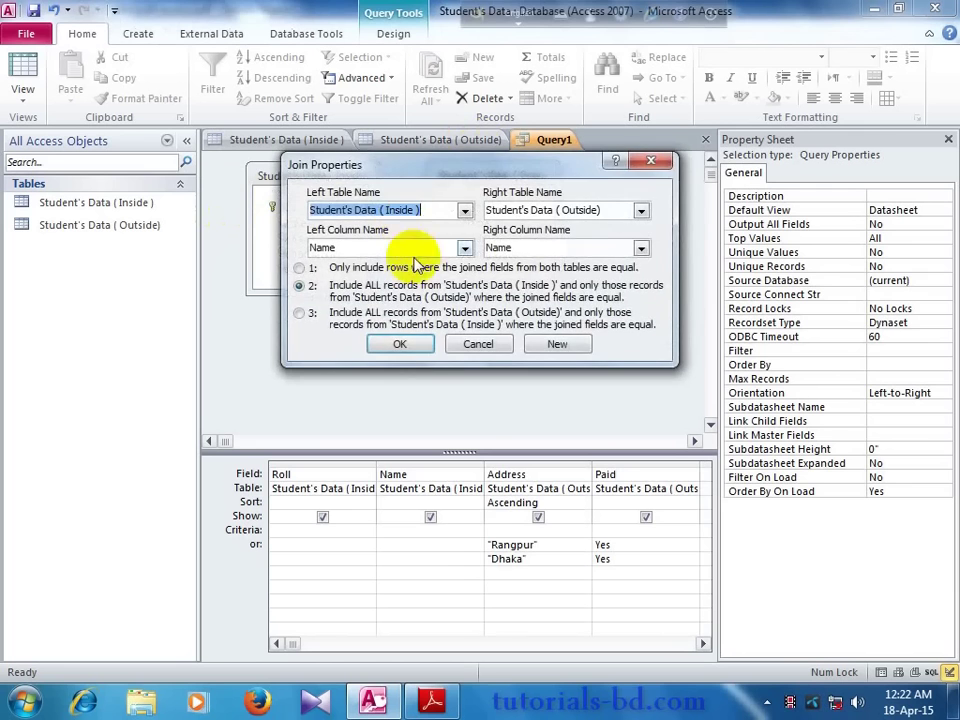
pyautogui.moveTo(433, 170); pyautogui.dragTo(399, 332)
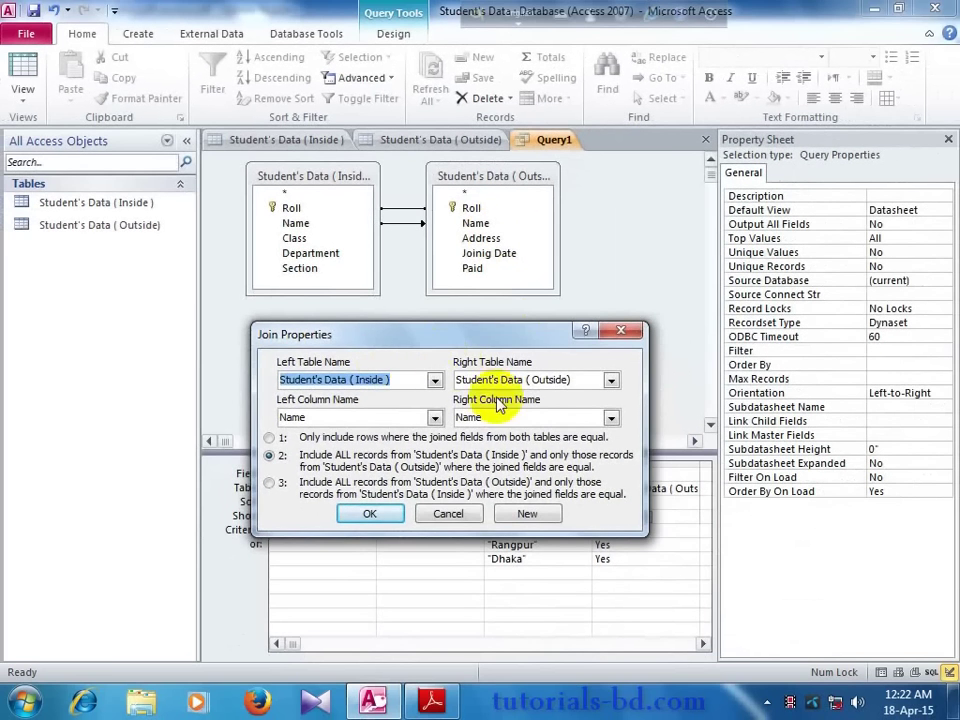
pyautogui.click(449, 513)
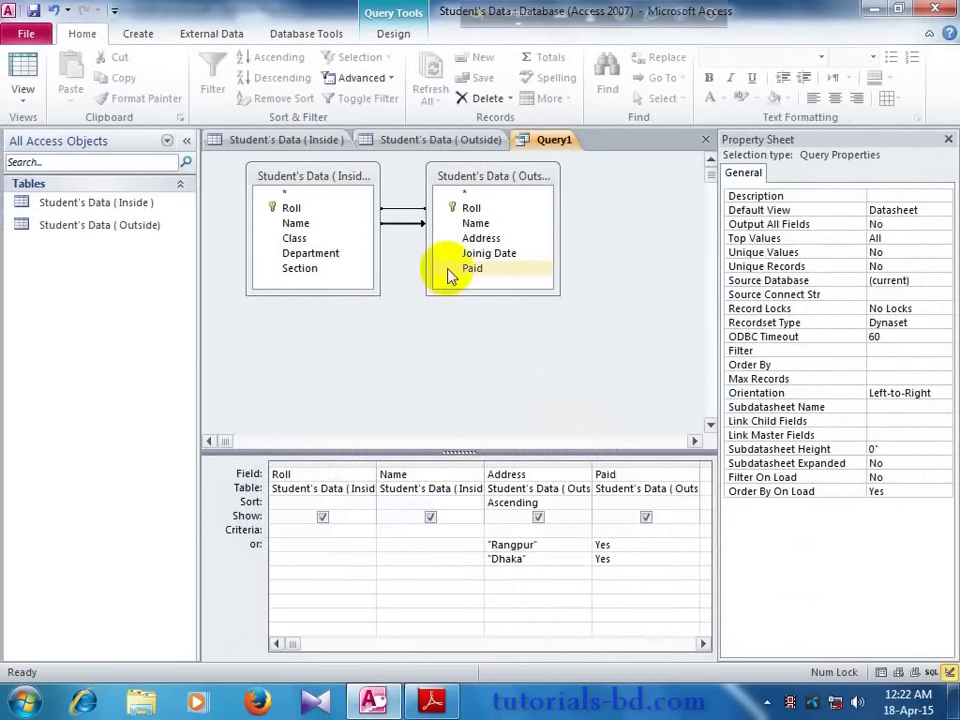
# Step: Dismiss the design area's shortcut menu and switch to the Query Tools Design commands
pyautogui.rightClick(394, 230)
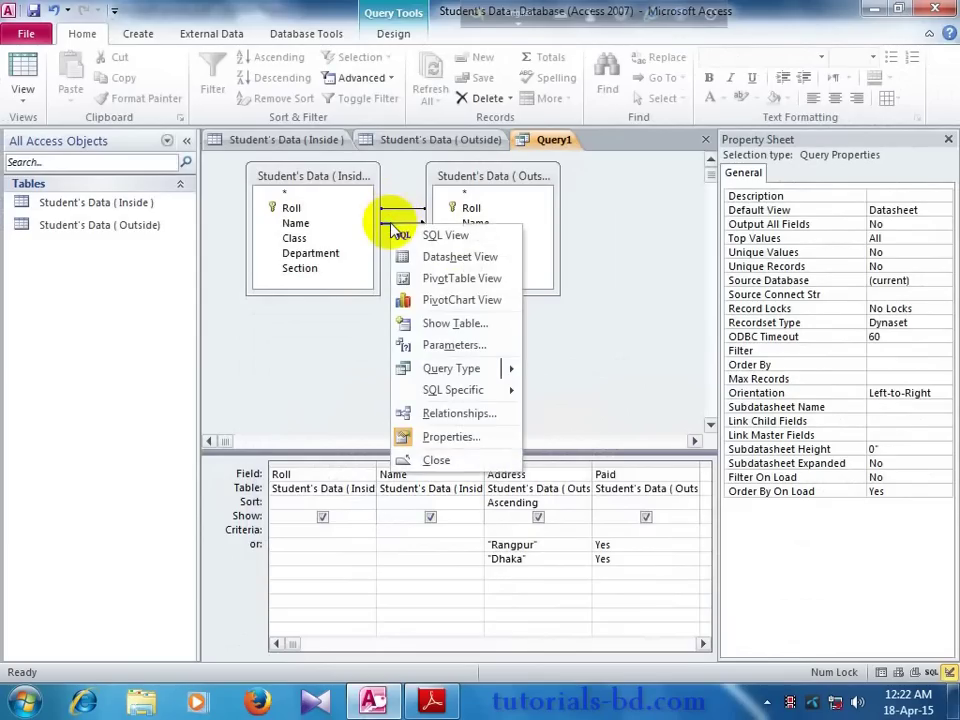
pyautogui.click(388, 229)
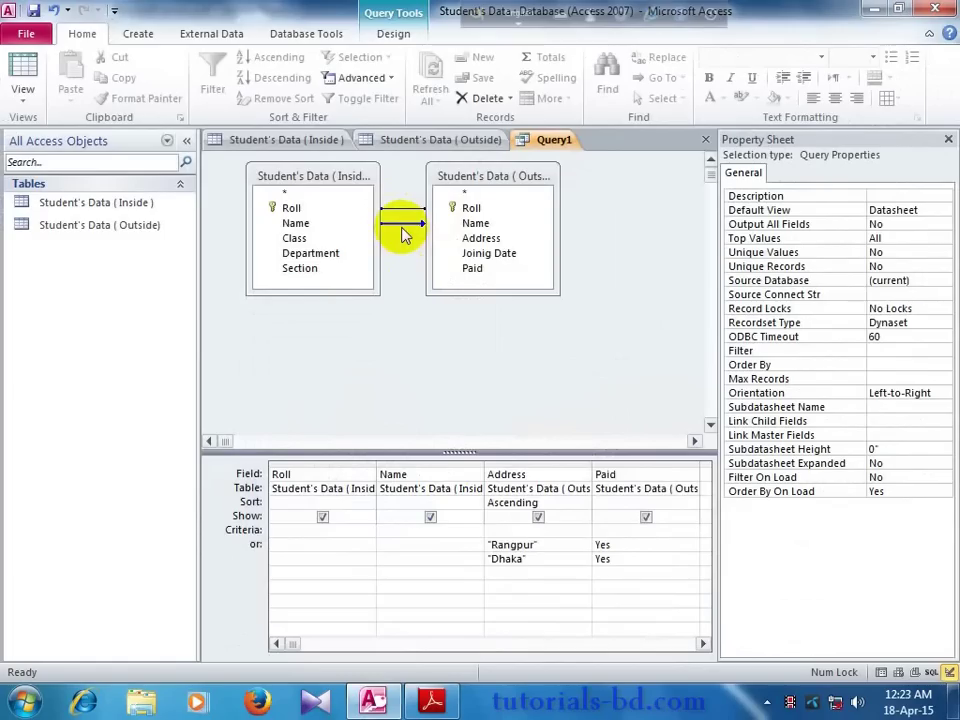
pyautogui.click(393, 33)
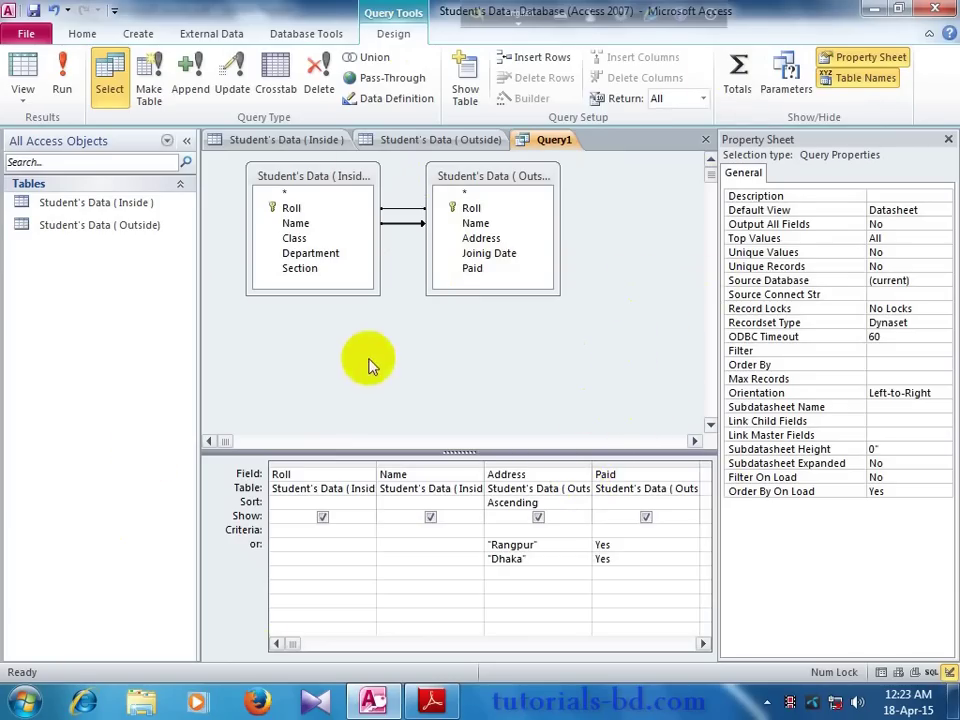
# Step: Browse the Outside, Query1 and Inside tabs, ending on the Student's Data (Outside) datasheet
pyautogui.click(406, 141)
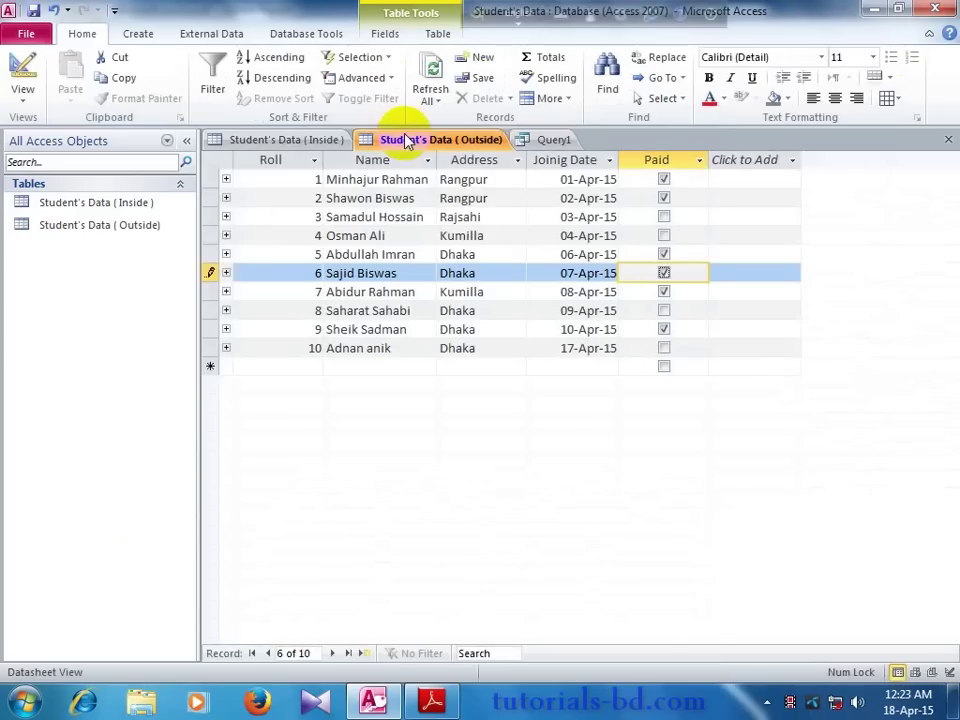
pyautogui.click(528, 141)
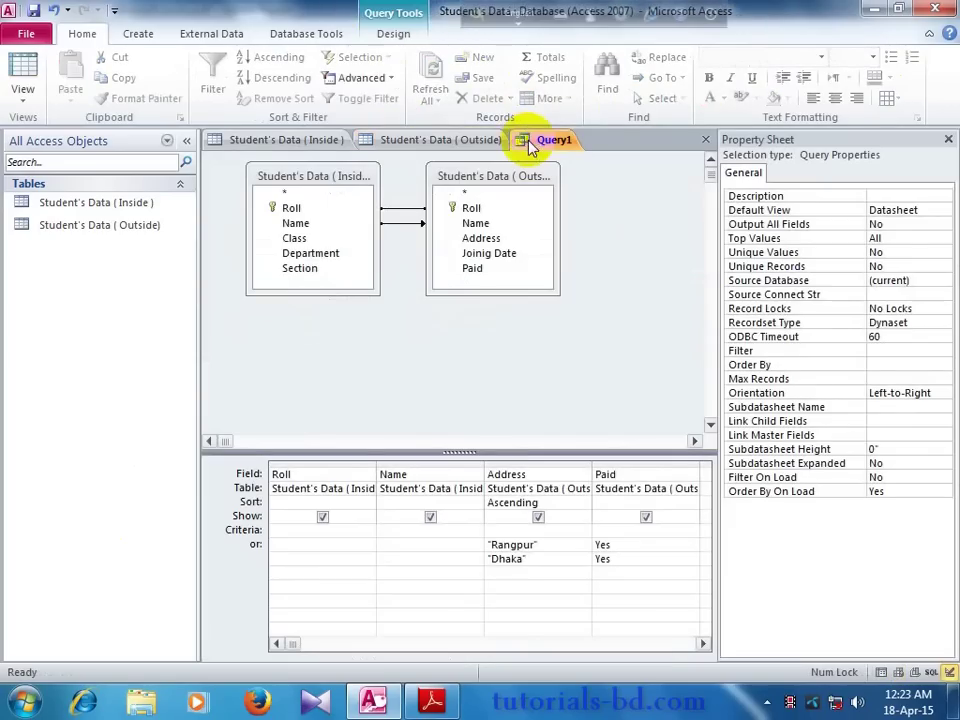
pyautogui.click(395, 35)
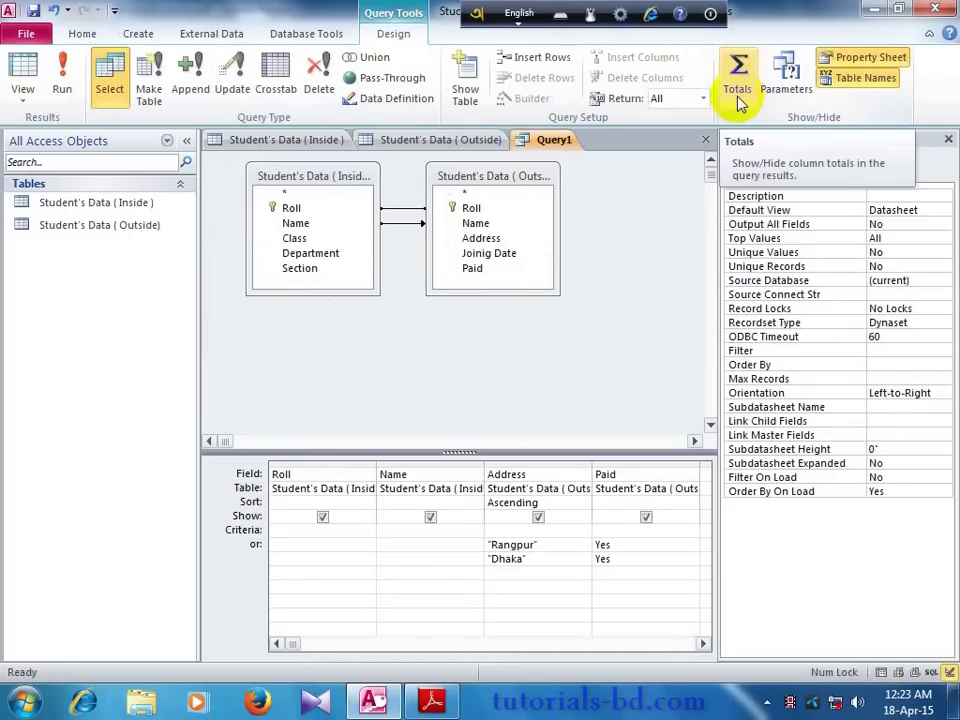
pyautogui.click(315, 141)
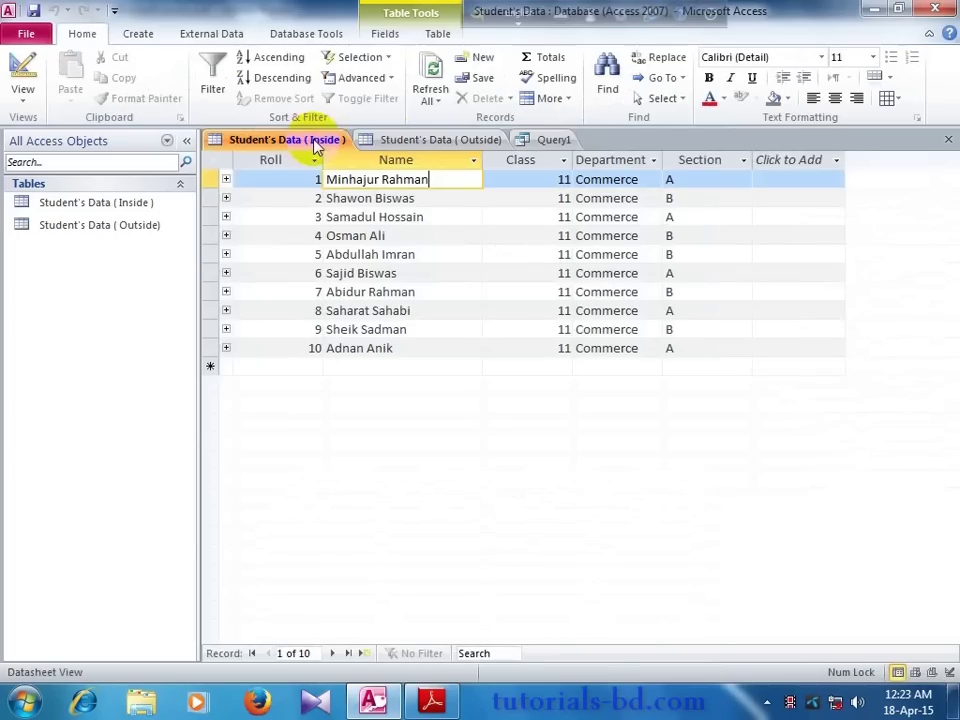
pyautogui.click(432, 138)
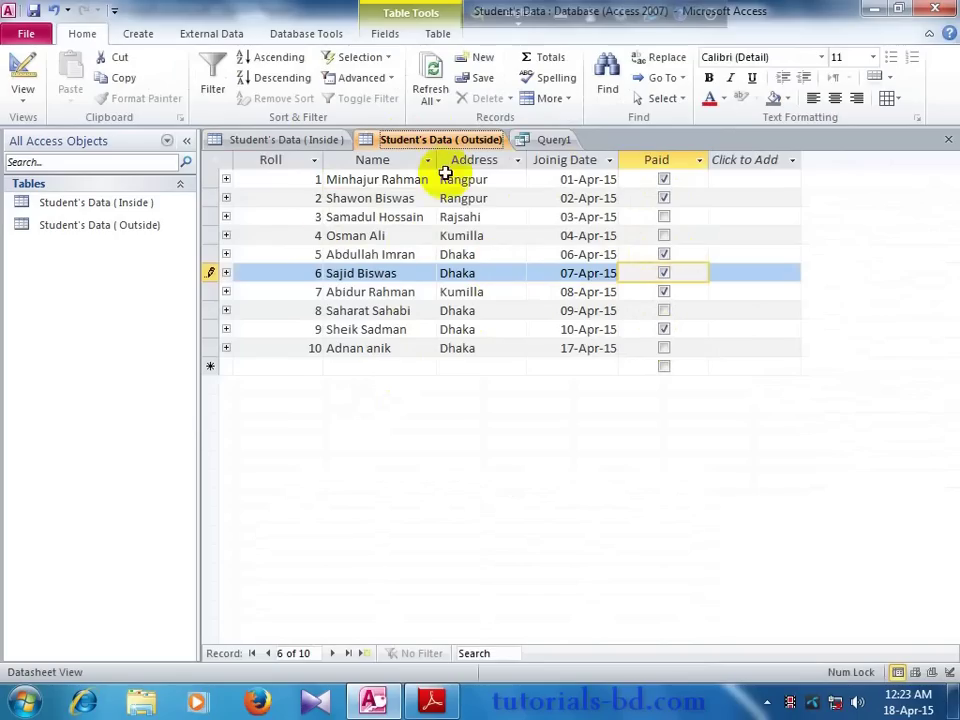
# Step: Create a new blank Table1 with two text fields, Field1 and Field2
pyautogui.click(551, 140)
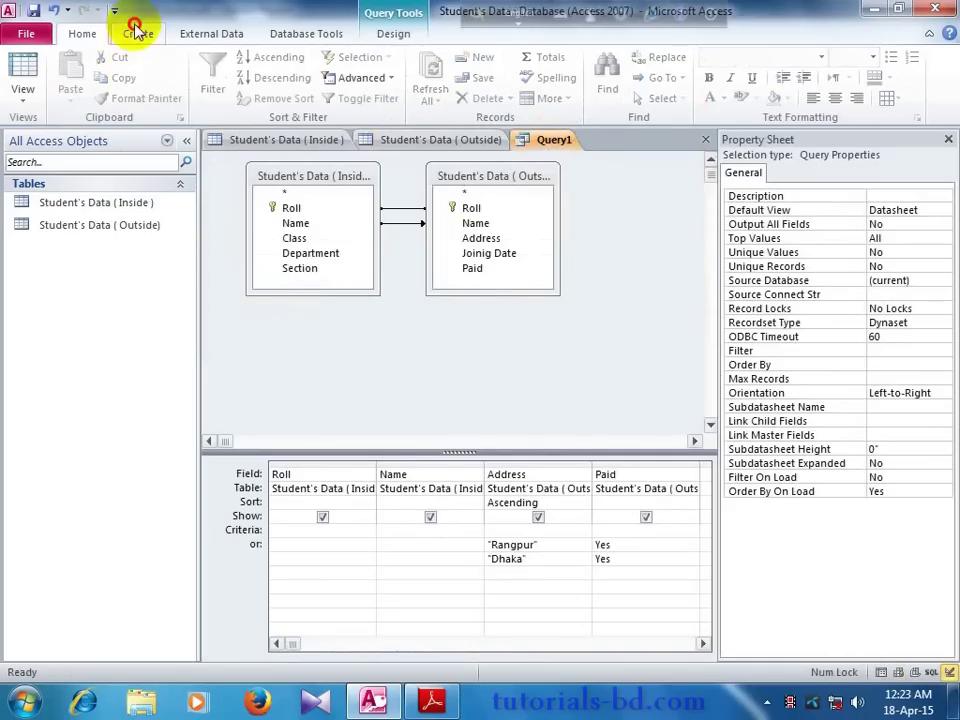
pyautogui.click(137, 33)
pyautogui.click(94, 88)
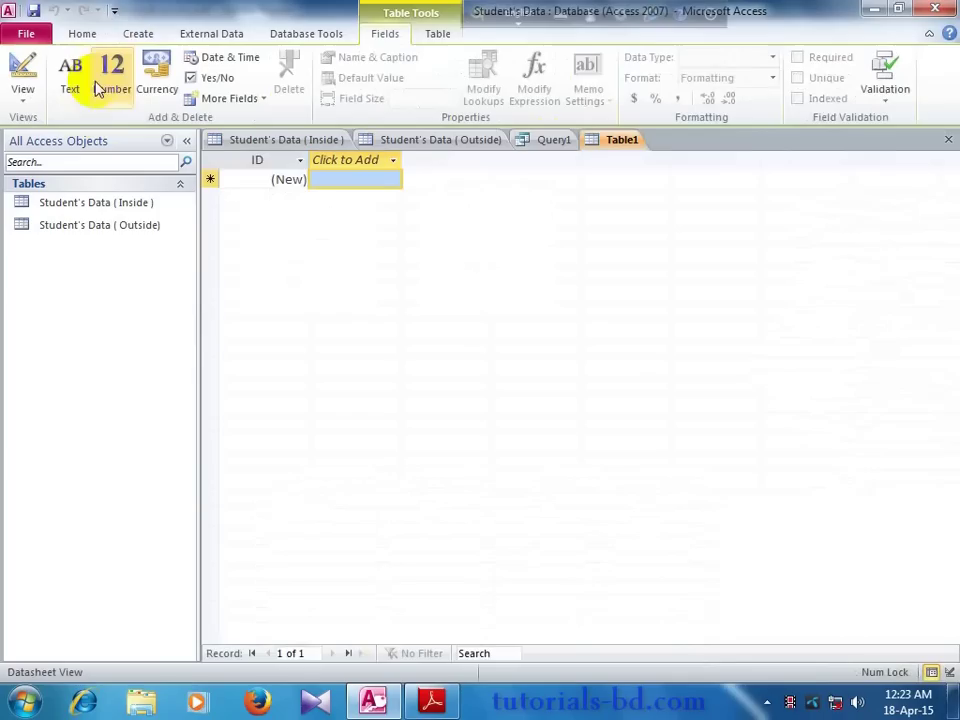
pyautogui.click(322, 182)
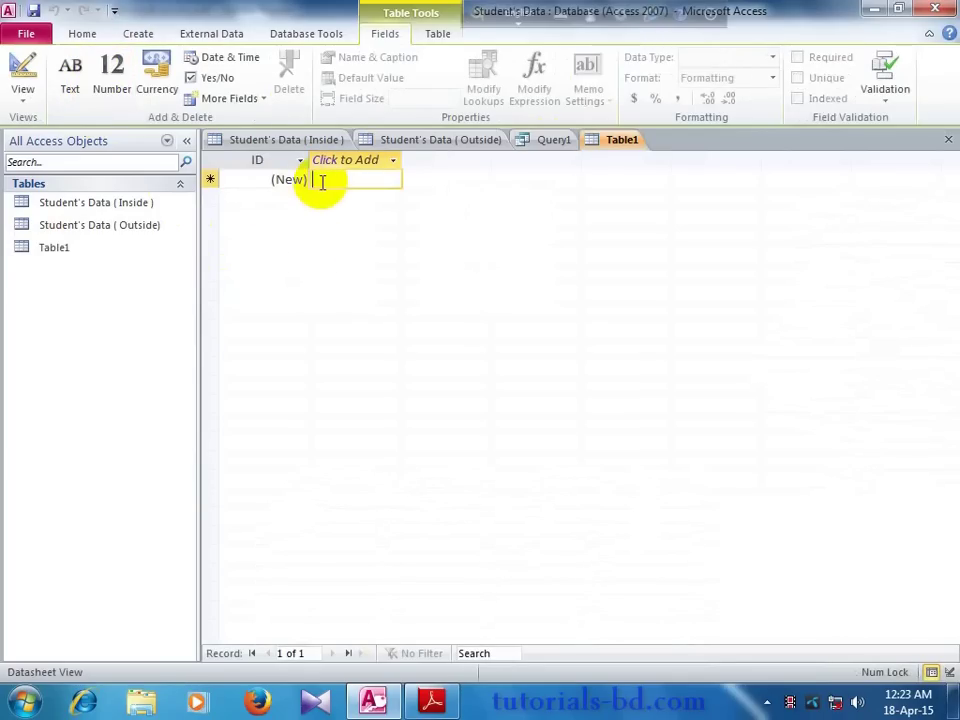
pyautogui.click(392, 160)
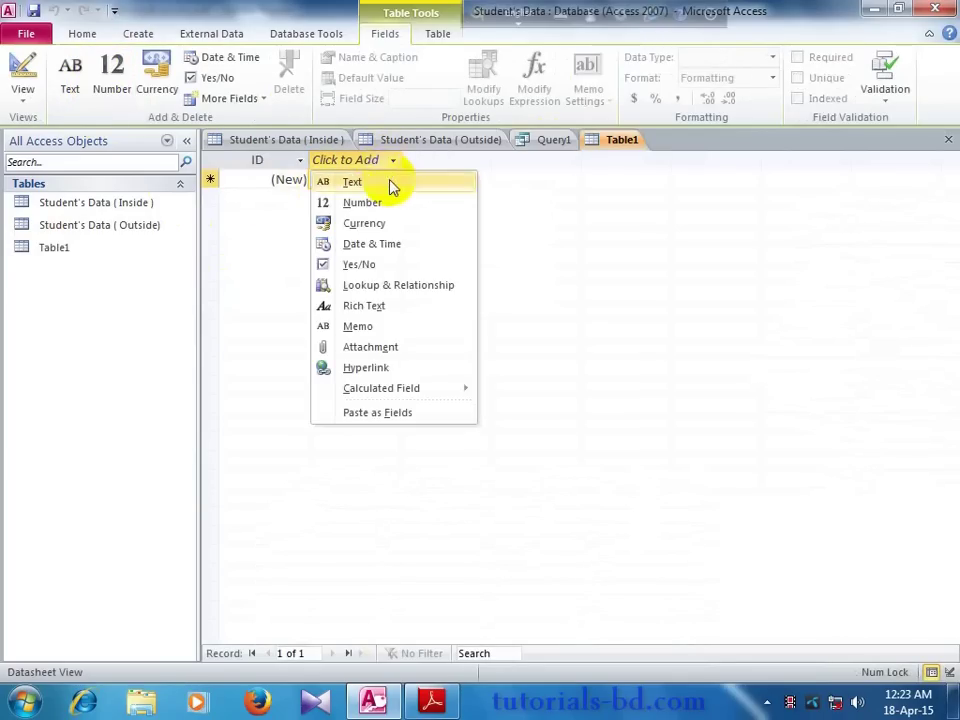
pyautogui.click(380, 181)
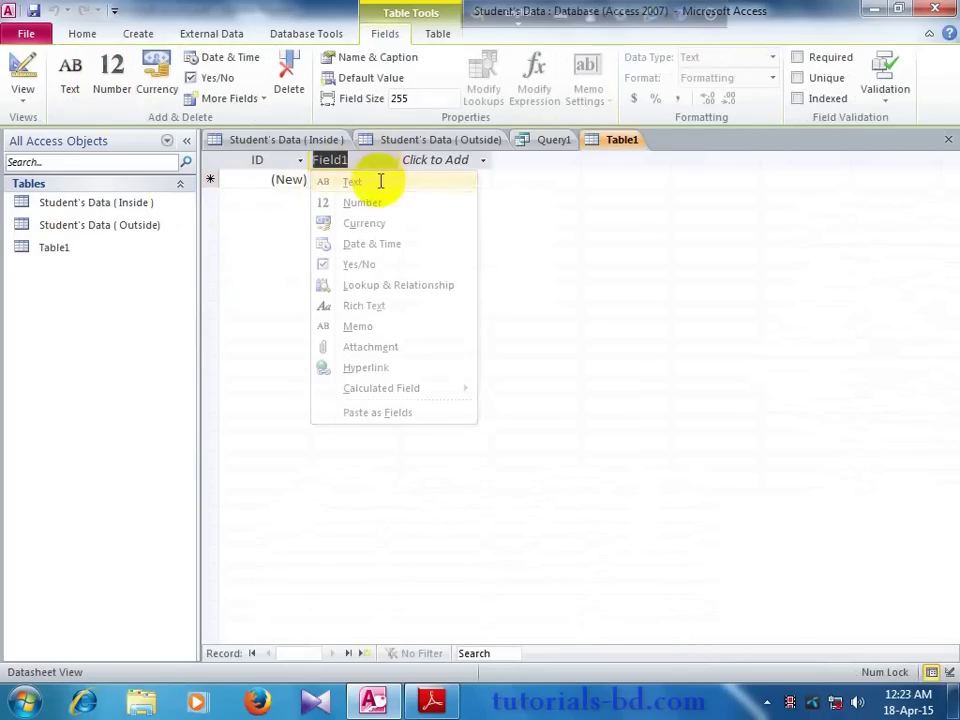
pyautogui.click(482, 160)
pyautogui.click(478, 181)
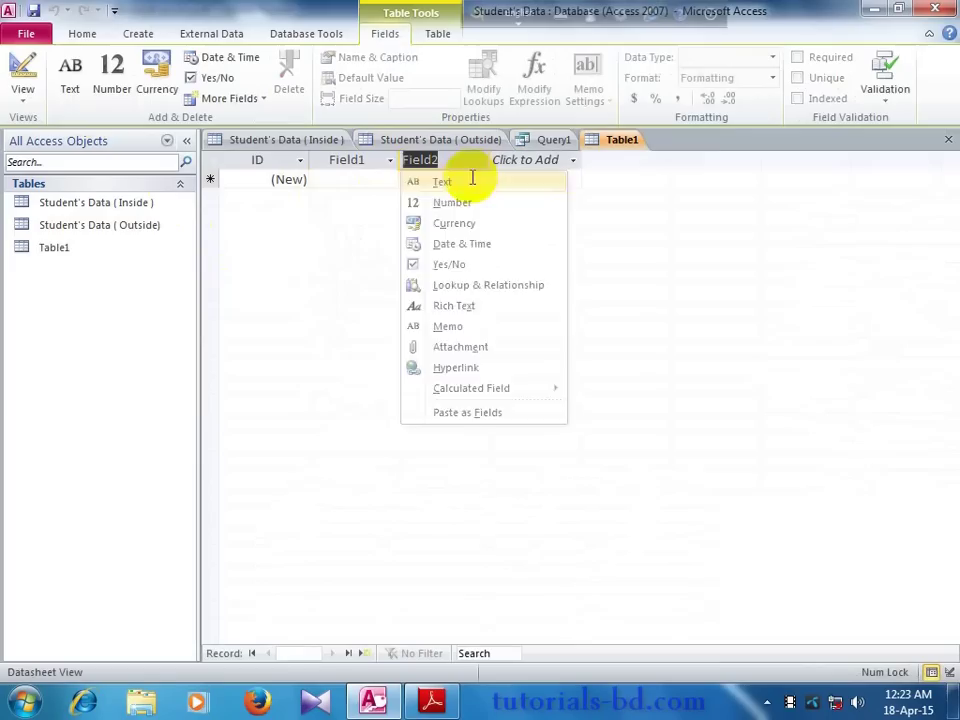
# Step: Enter the same student's full name in Field1 of two records, widen Field1, and select the Field2 values
pyautogui.click(374, 178)
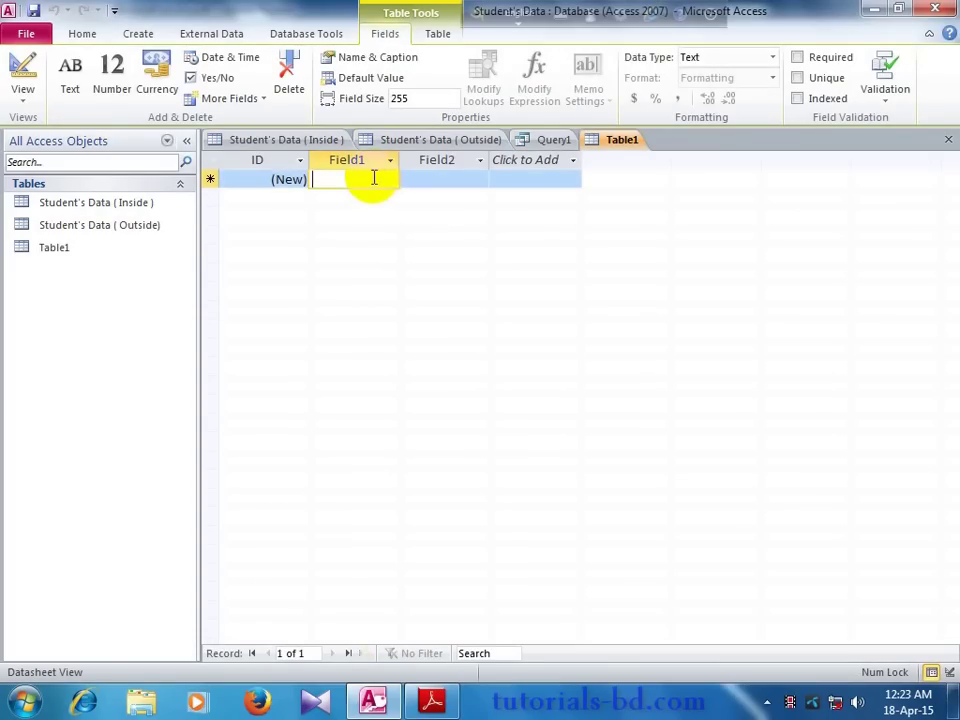
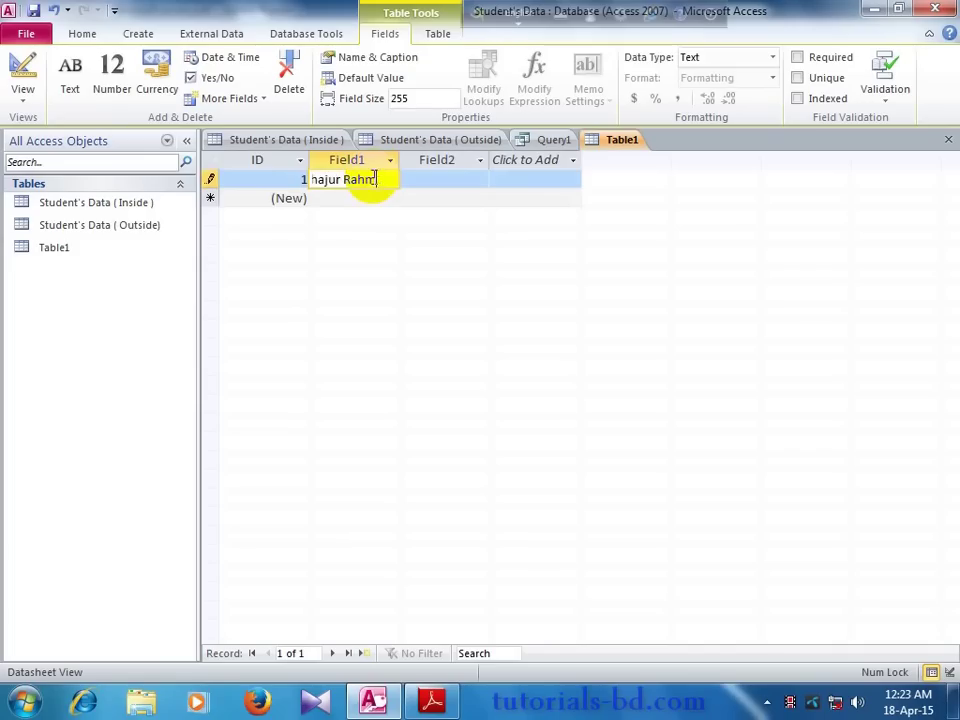
pyautogui.press('Tab')
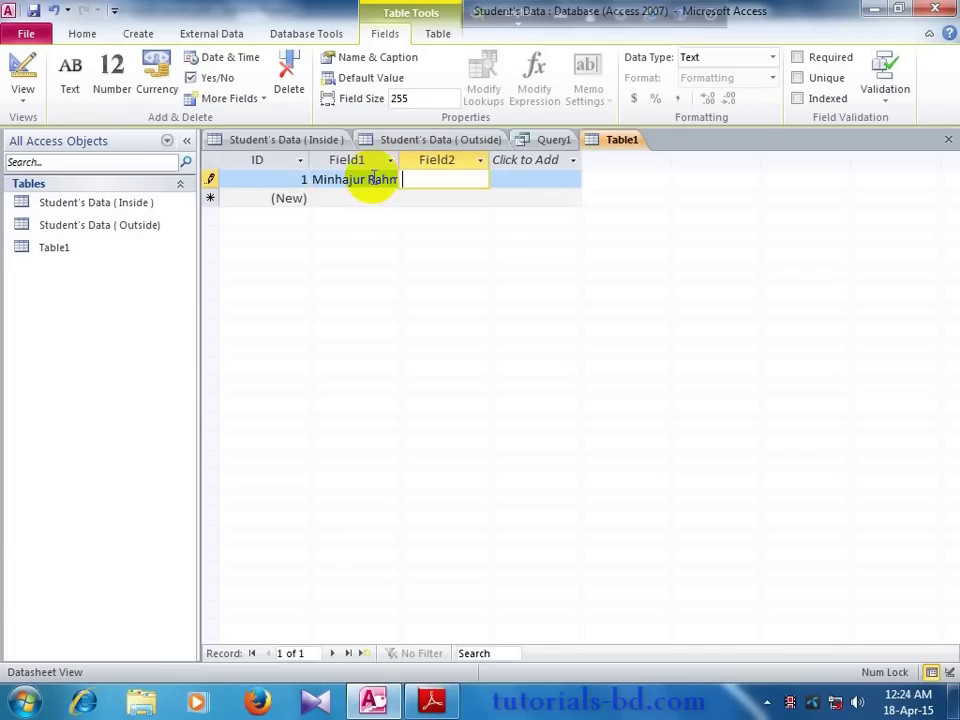
pyautogui.press('Tab')
pyautogui.press('Tab')
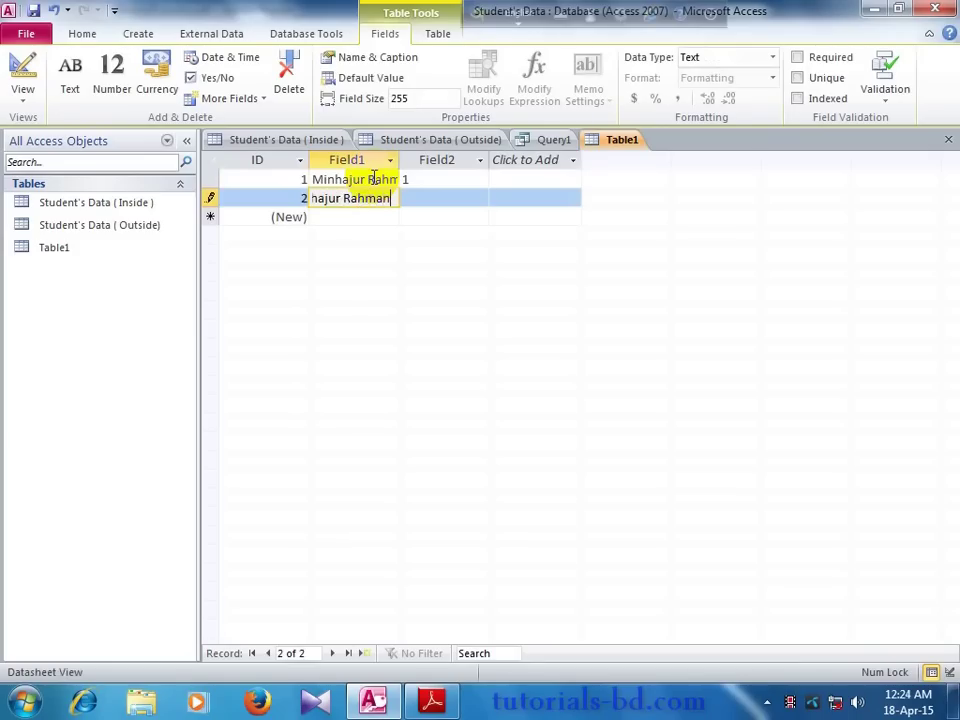
pyautogui.press('Tab')
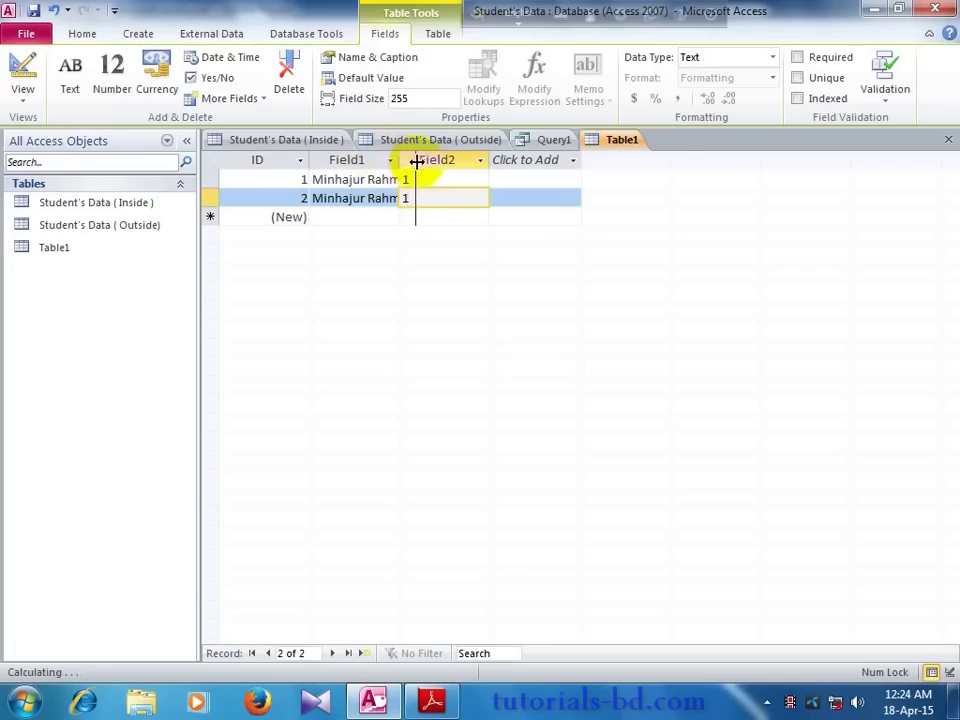
pyautogui.doubleClick(402, 161)
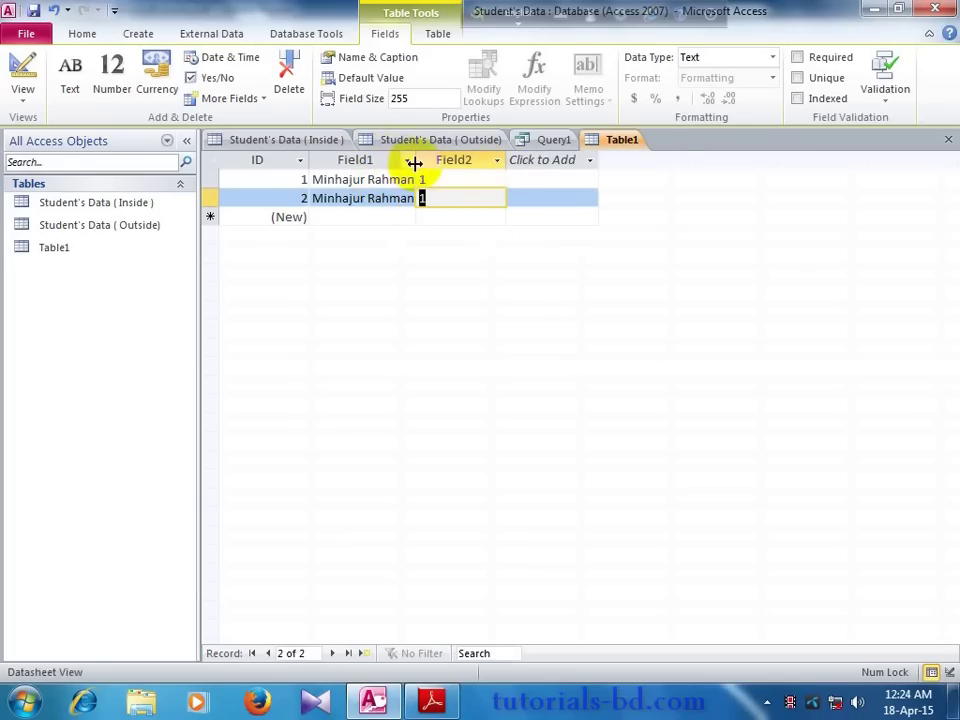
pyautogui.moveTo(418, 163); pyautogui.dragTo(434, 163)
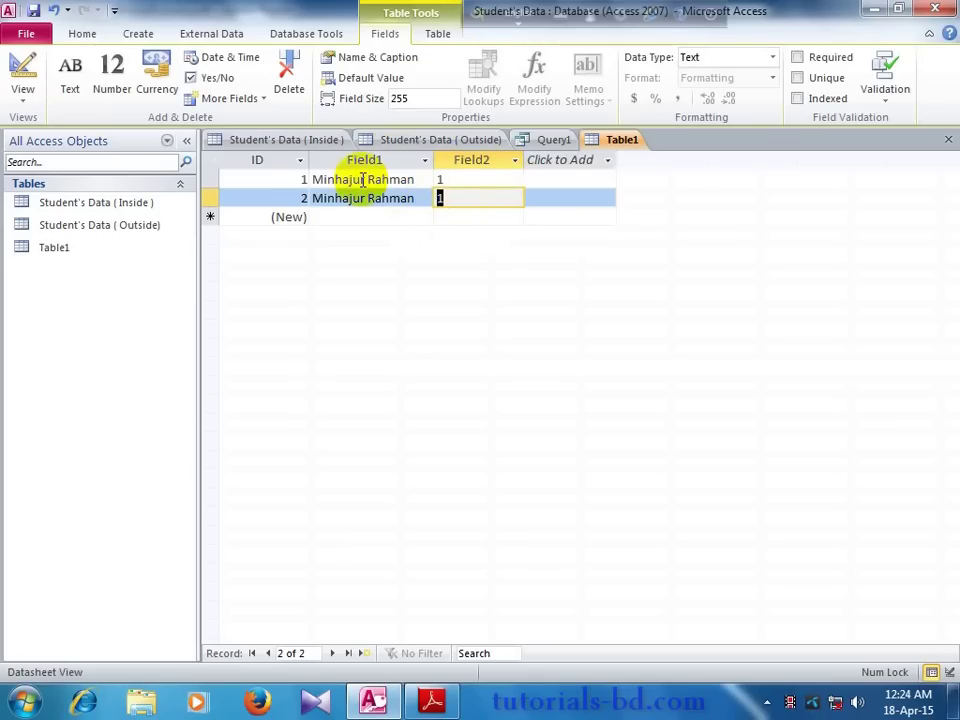
pyautogui.click(466, 180)
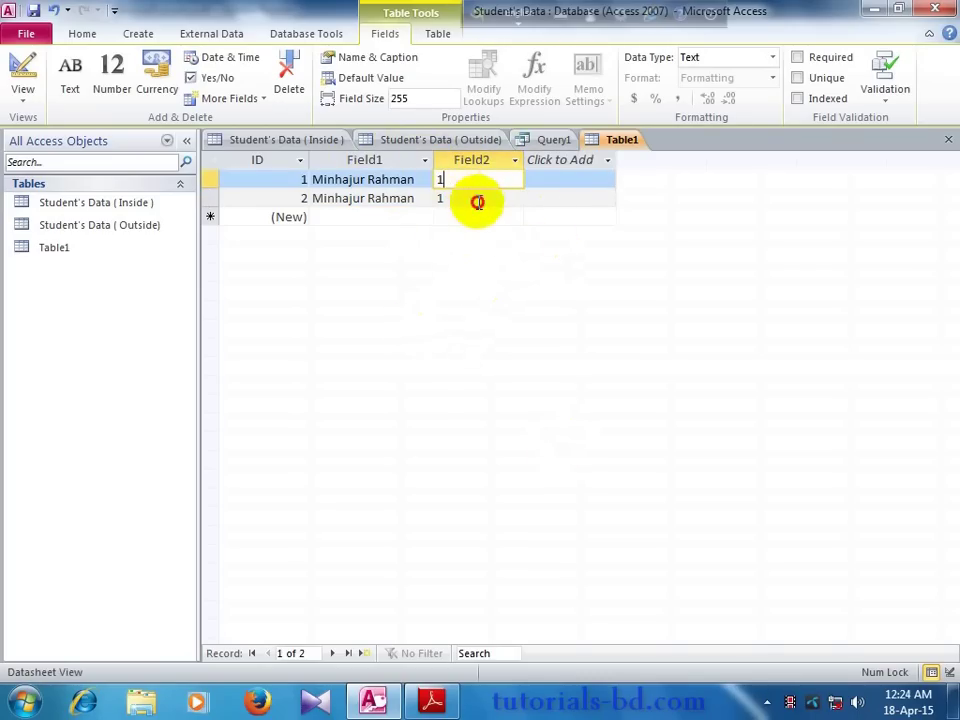
pyautogui.click(478, 202)
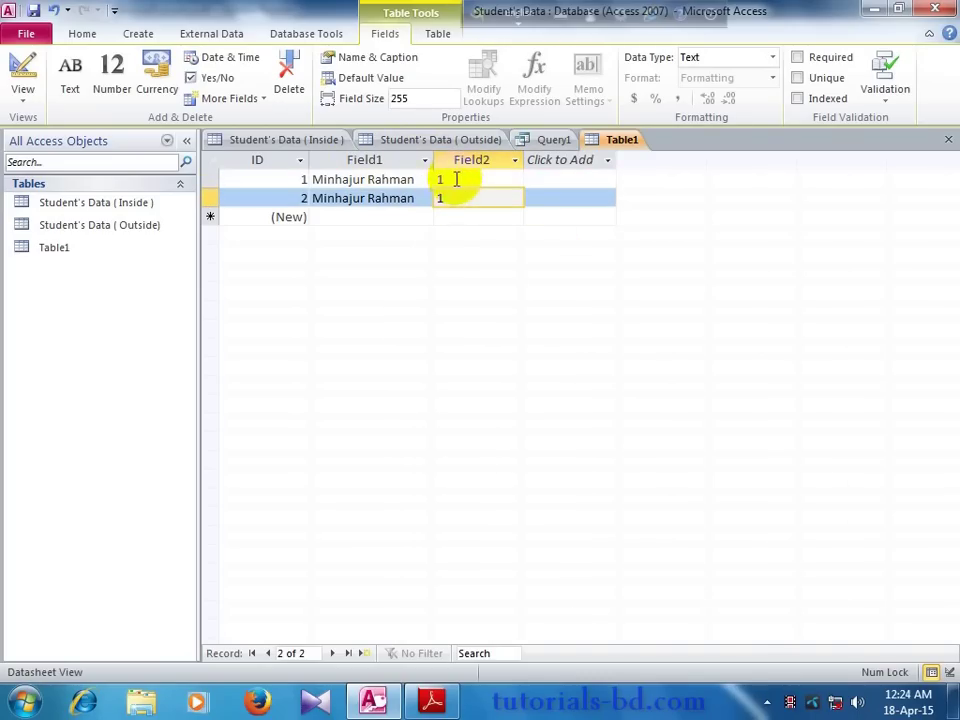
pyautogui.doubleClick(456, 179)
# Step: Select Table1's second record, then return to Query1's Design View
pyautogui.click(452, 197)
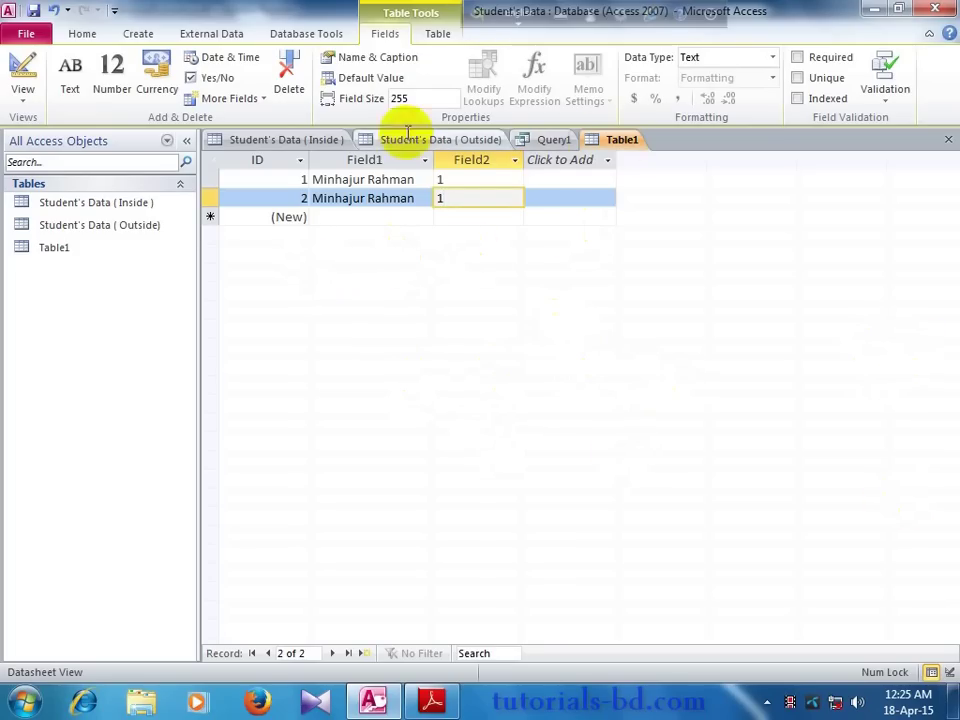
pyautogui.click(548, 139)
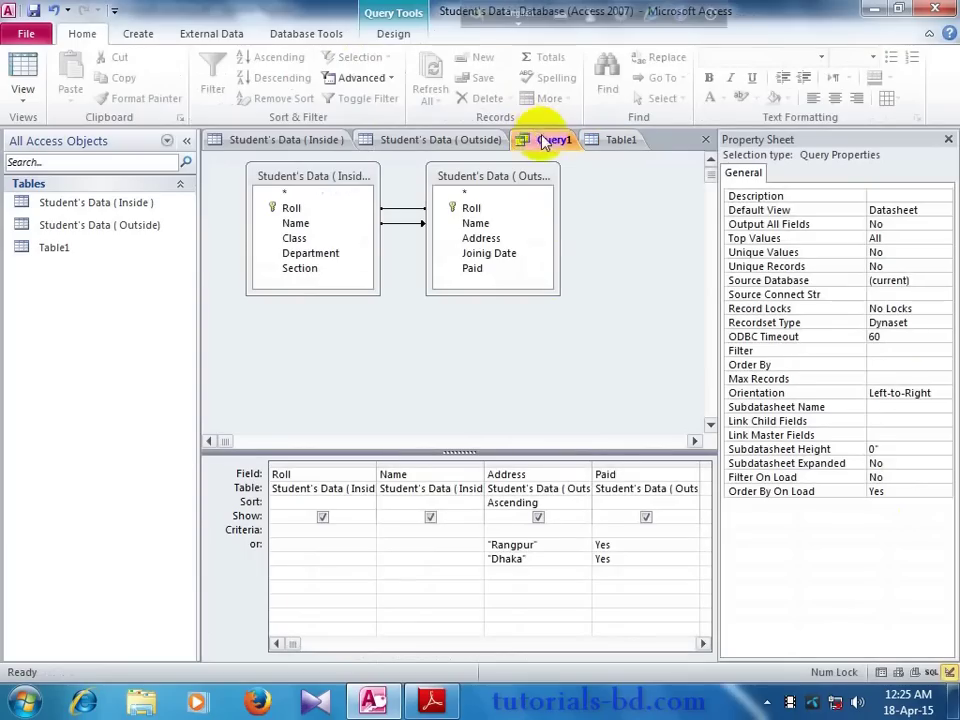
# Step: Remove the Inside and Outside student data tables from Query1's design
pyautogui.click(340, 181)
pyautogui.rightClick(348, 182)
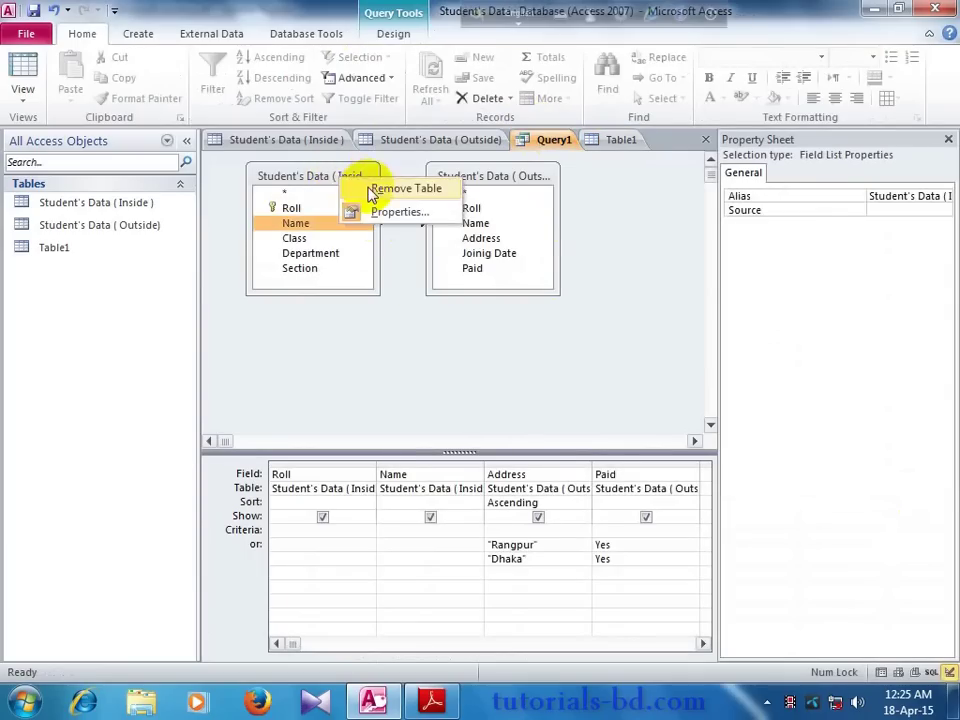
pyautogui.click(370, 189)
pyautogui.click(460, 180)
pyautogui.rightClick(457, 180)
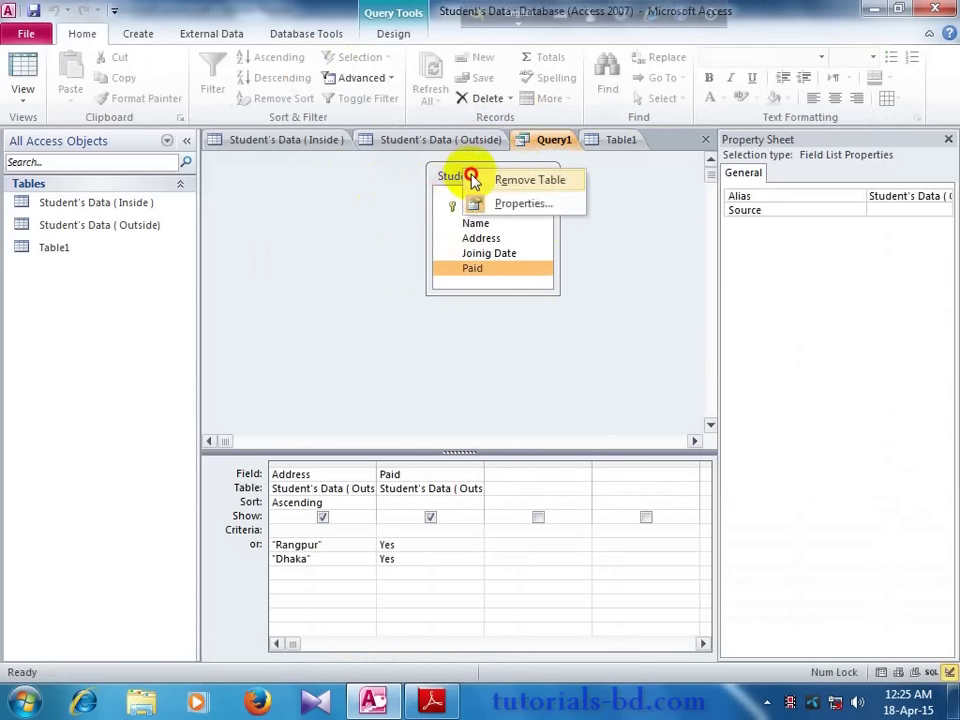
pyautogui.click(474, 182)
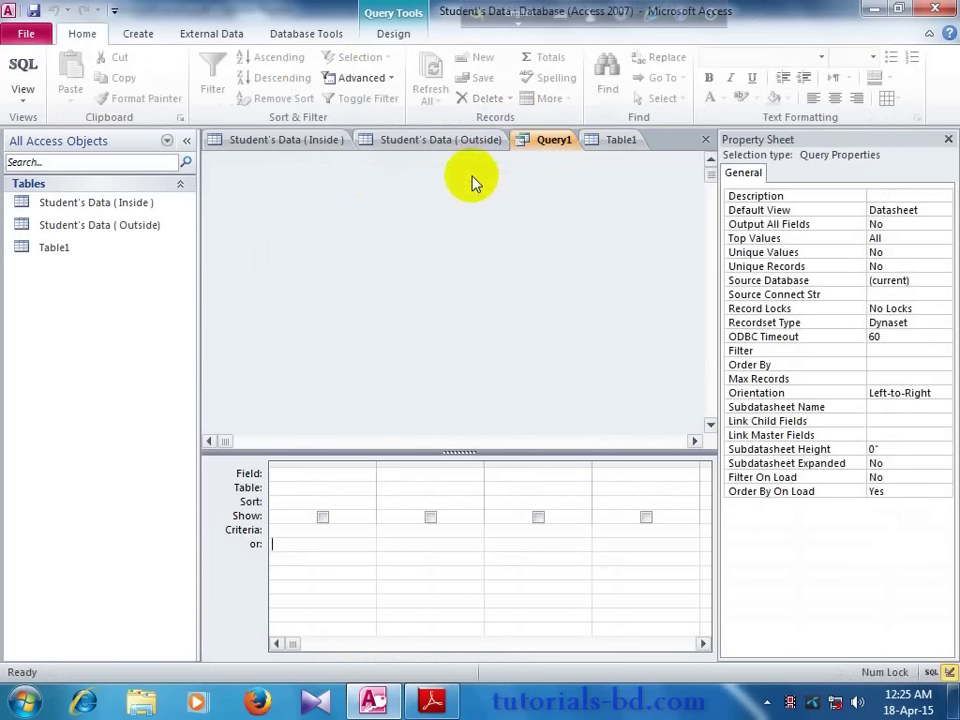
# Step: Add Table1 to the query and place Field1 in the grid's first column
pyautogui.click(392, 35)
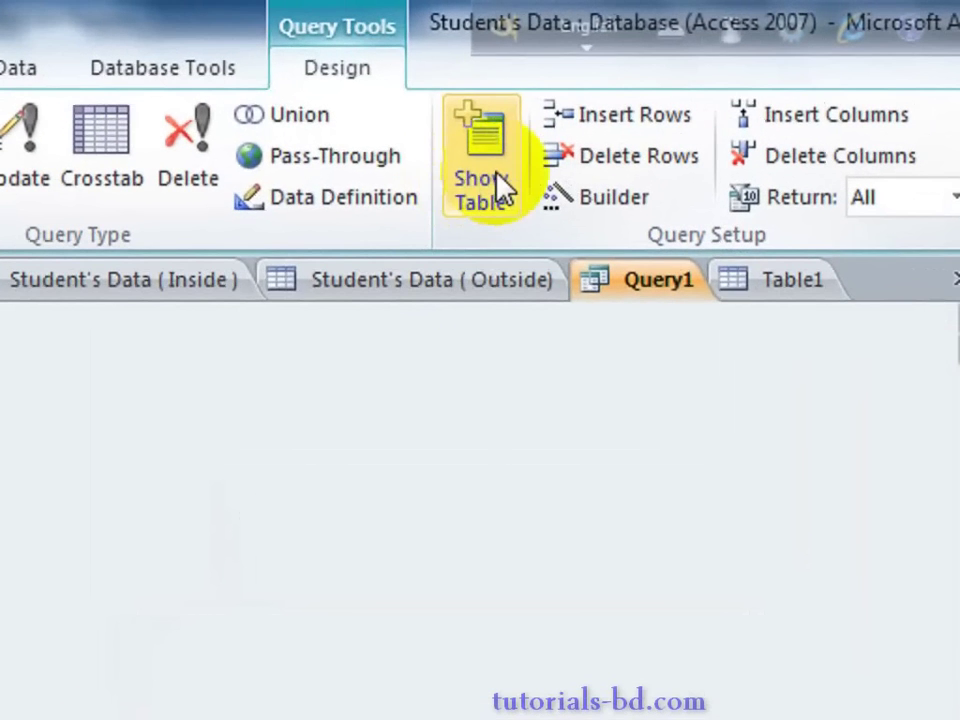
pyautogui.click(500, 188)
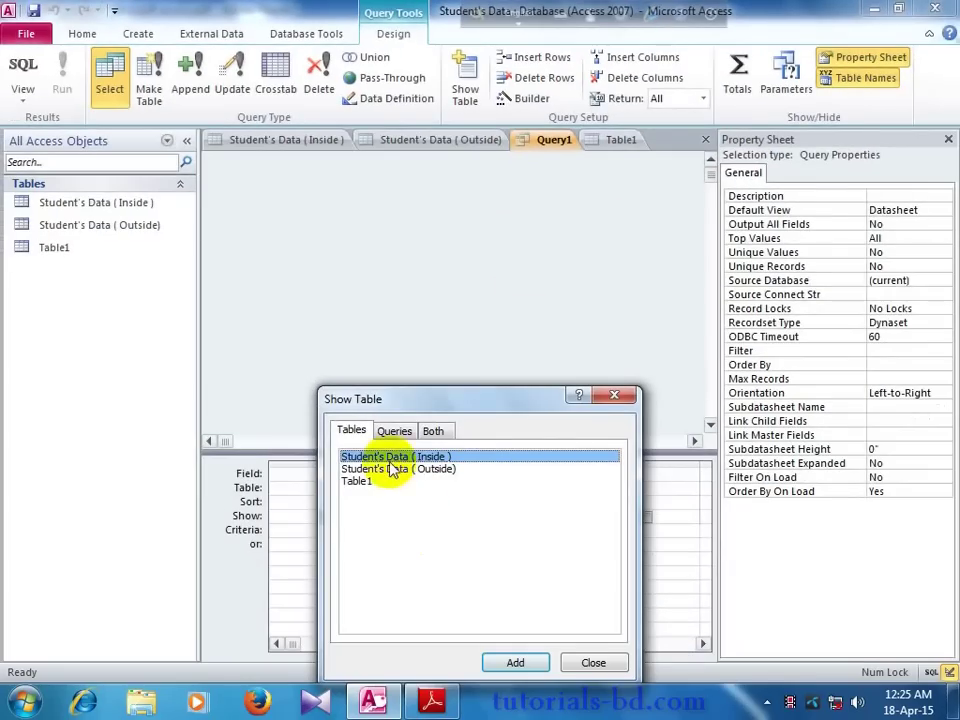
pyautogui.moveTo(420, 405); pyautogui.dragTo(420, 282)
pyautogui.click(378, 357)
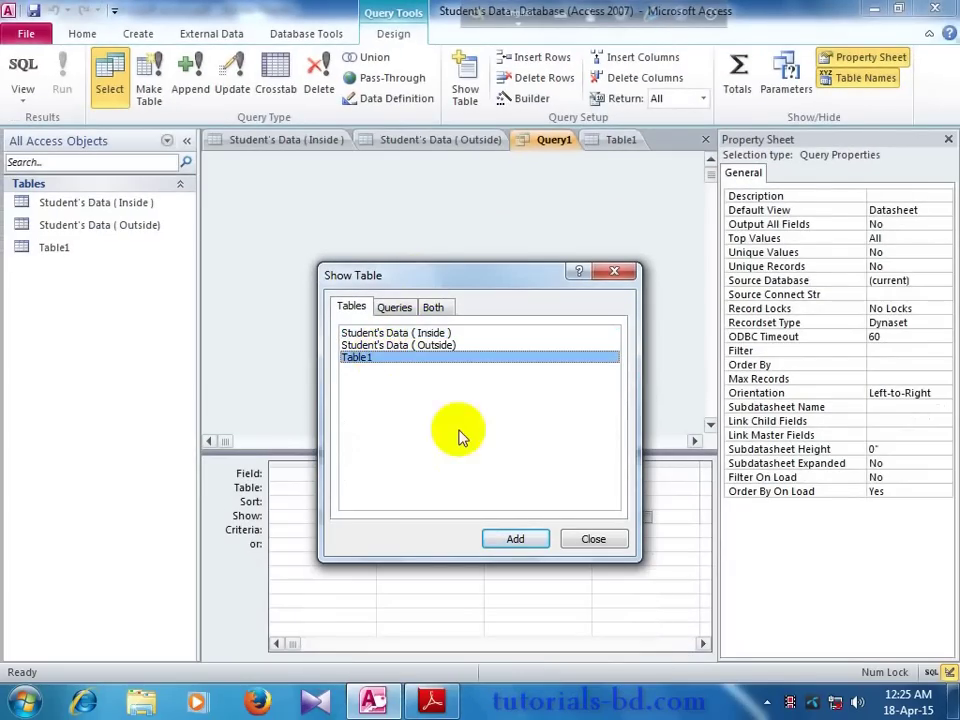
pyautogui.click(512, 537)
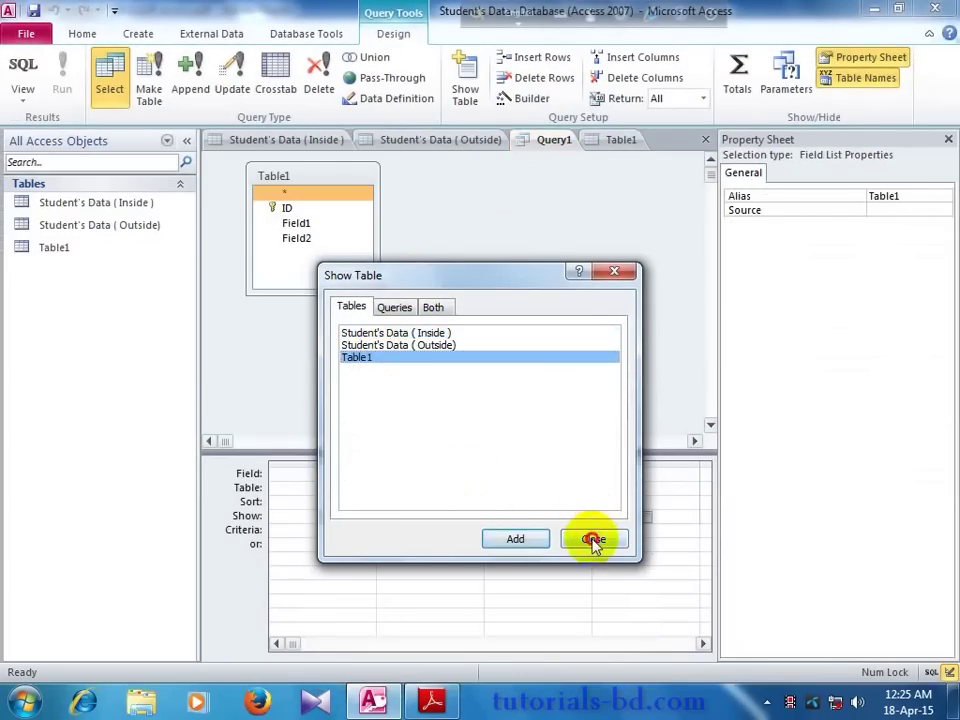
pyautogui.click(592, 538)
pyautogui.click(298, 222)
pyautogui.moveTo(298, 222); pyautogui.dragTo(423, 490)
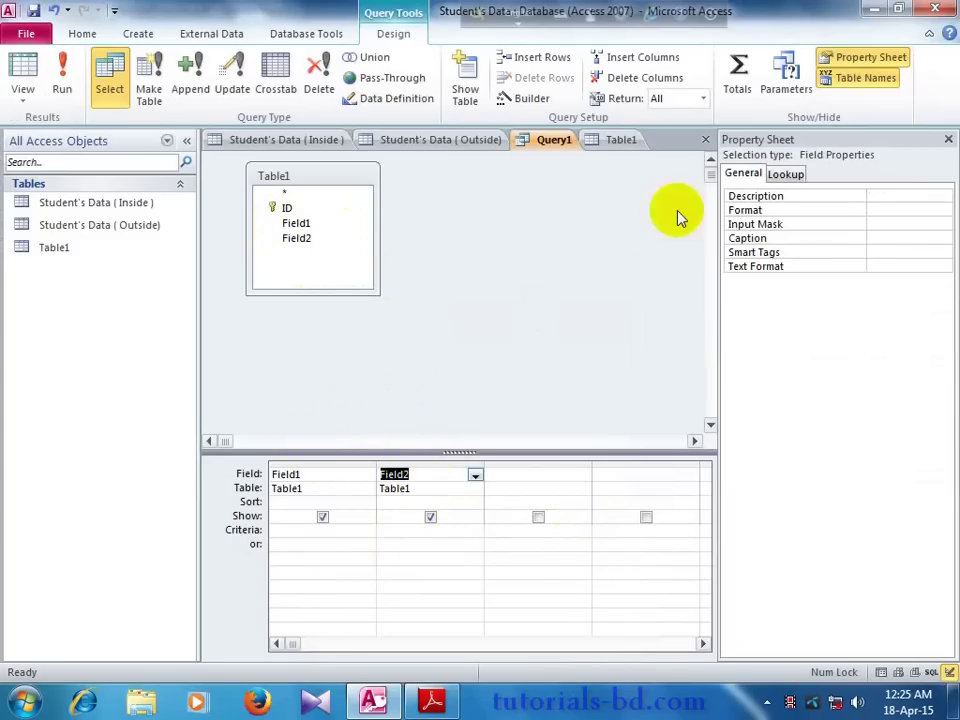
# Step: Turn on the Totals row and set Field2's Total to Sum, leaving Field1 as Group By
pyautogui.click(738, 76)
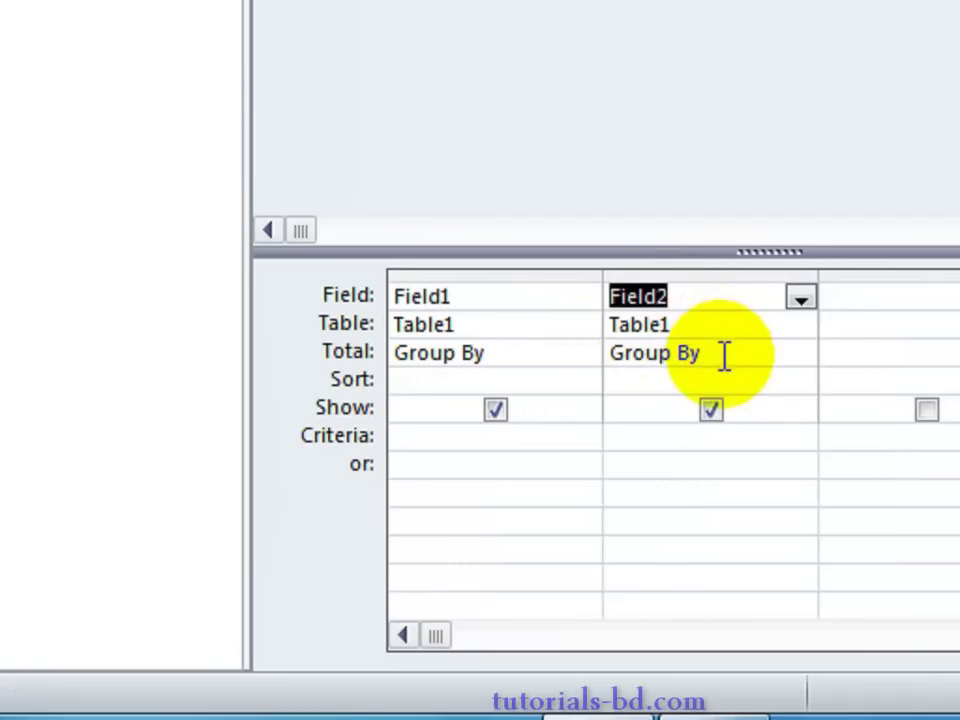
pyautogui.click(722, 355)
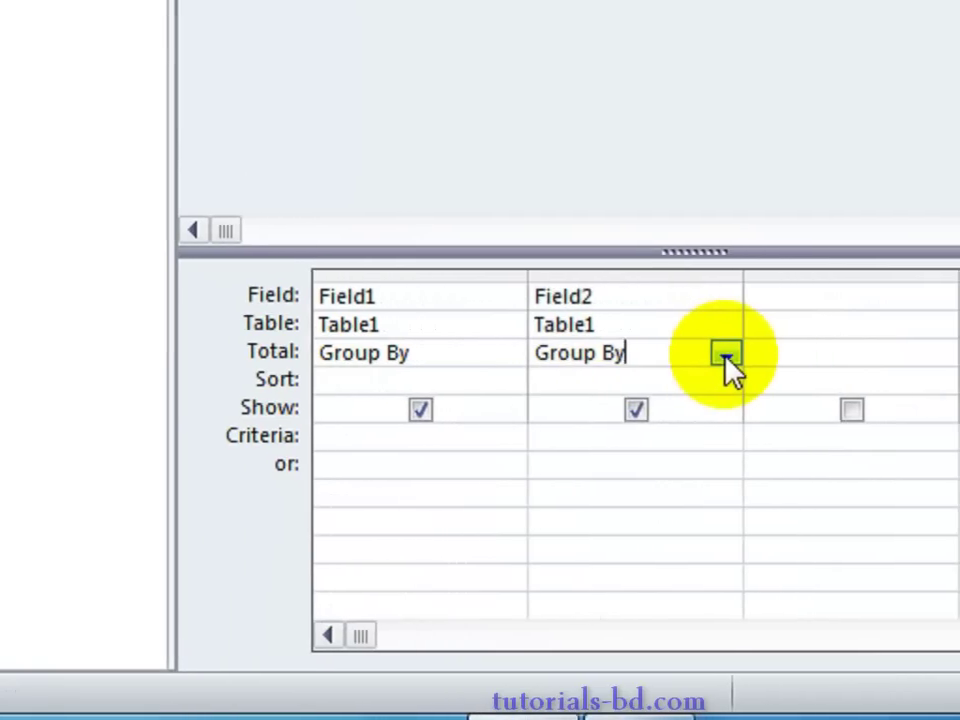
pyautogui.click(801, 353)
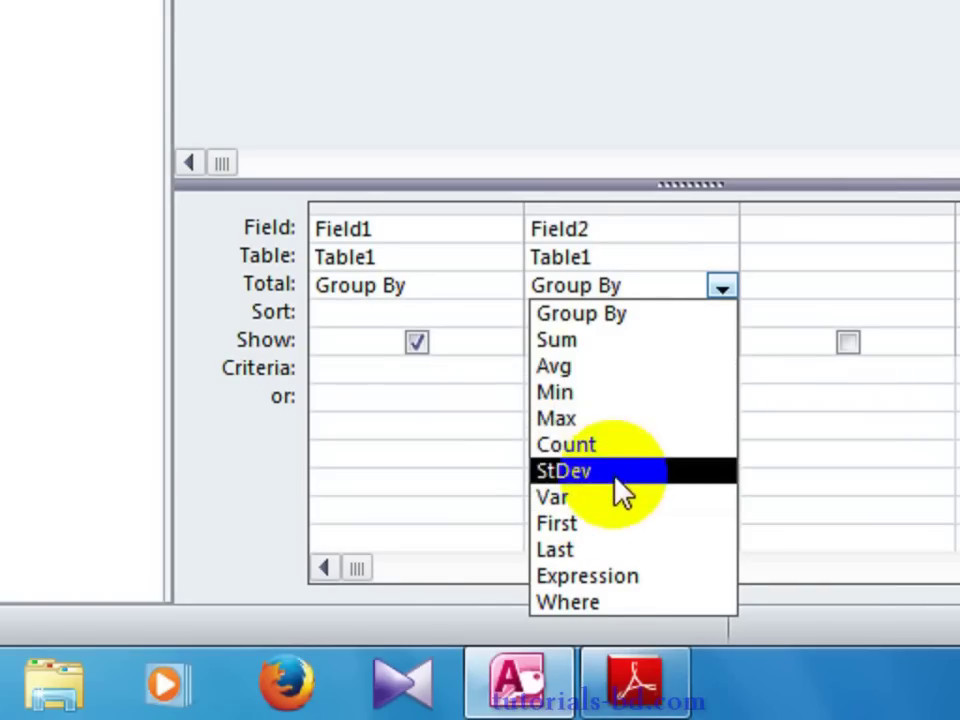
pyautogui.click(560, 345)
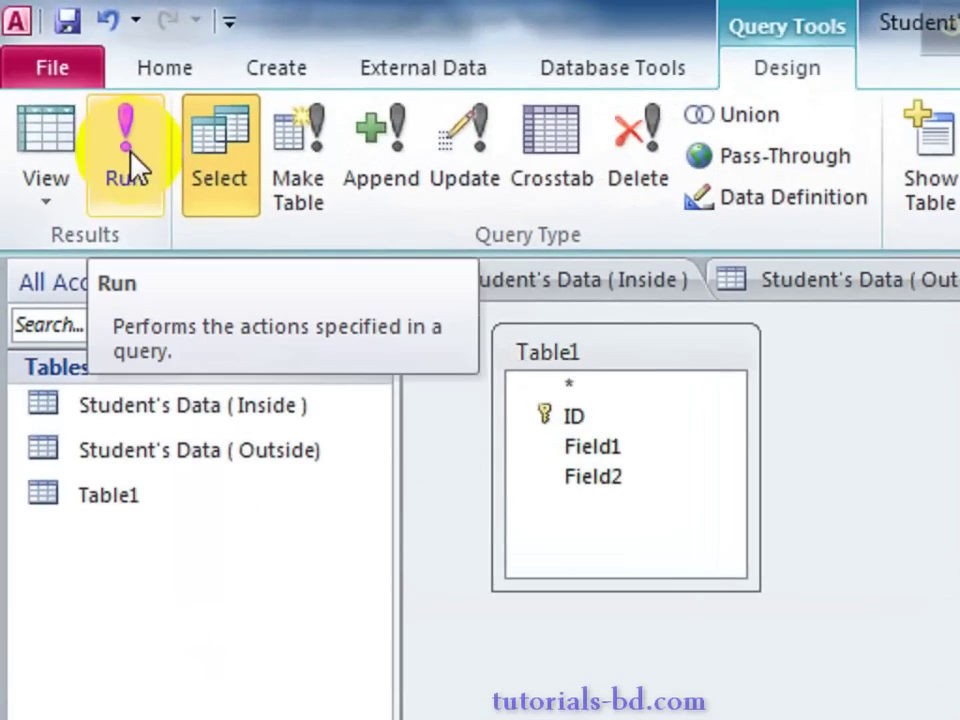
# Step: Run Query1, widen the Field1 and SumOfField2 result columns, and view Table1's datasheet
pyautogui.click(62, 85)
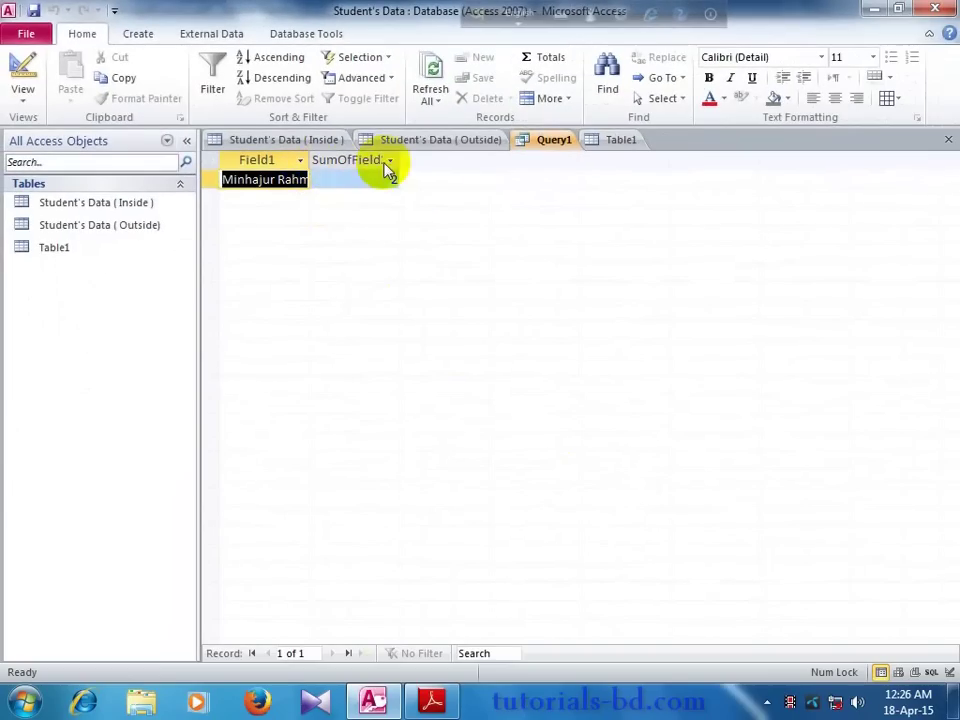
pyautogui.click(403, 160)
pyautogui.moveTo(403, 160); pyautogui.dragTo(421, 160)
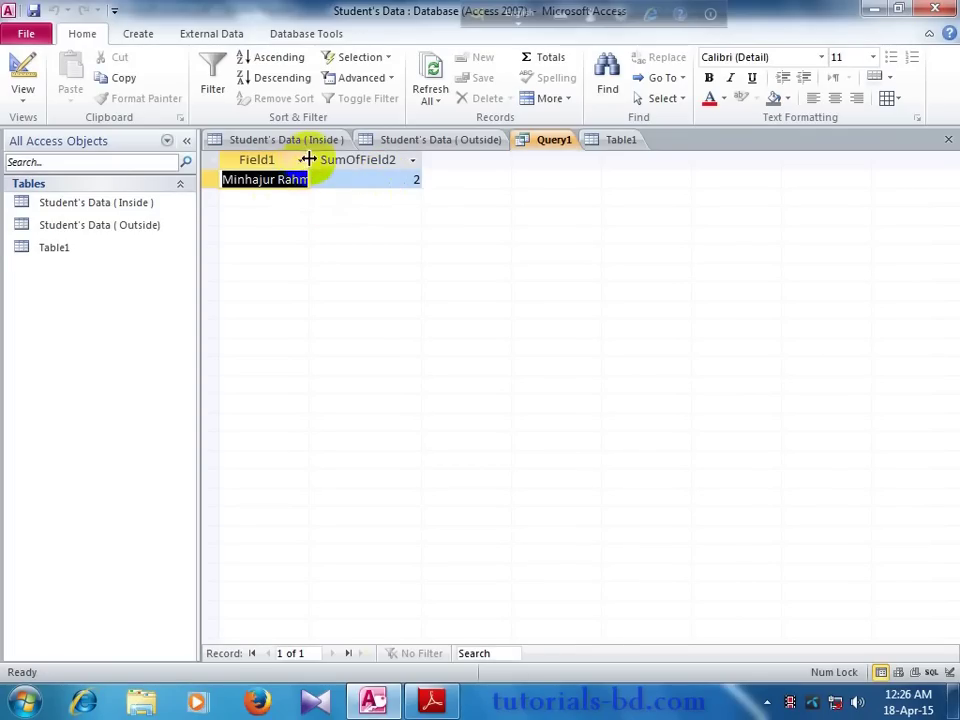
pyautogui.moveTo(307, 160); pyautogui.dragTo(352, 160)
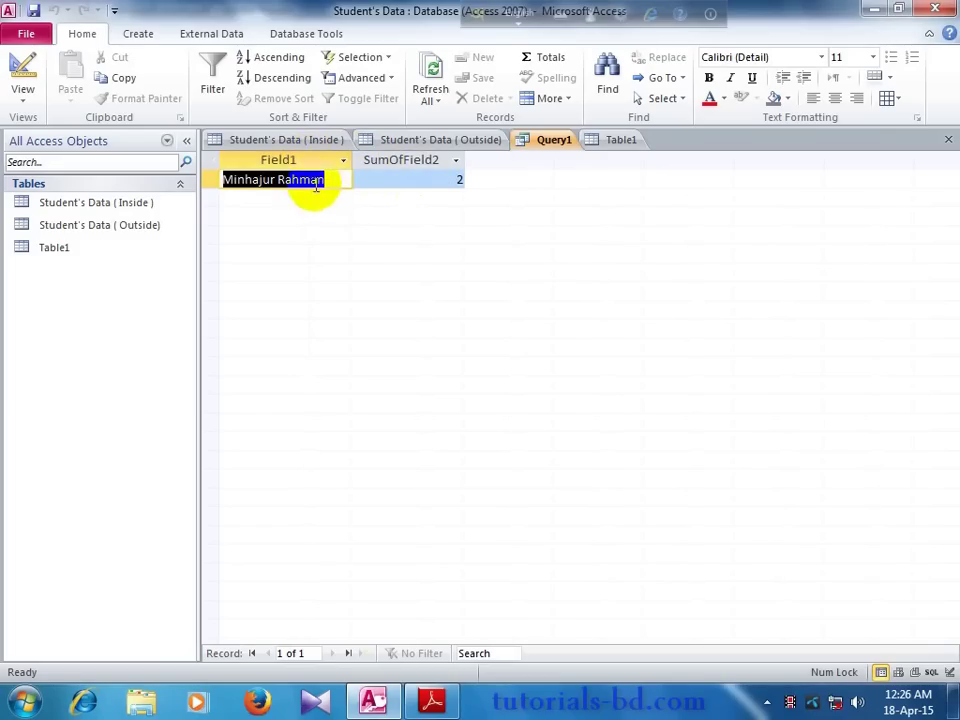
pyautogui.click(422, 183)
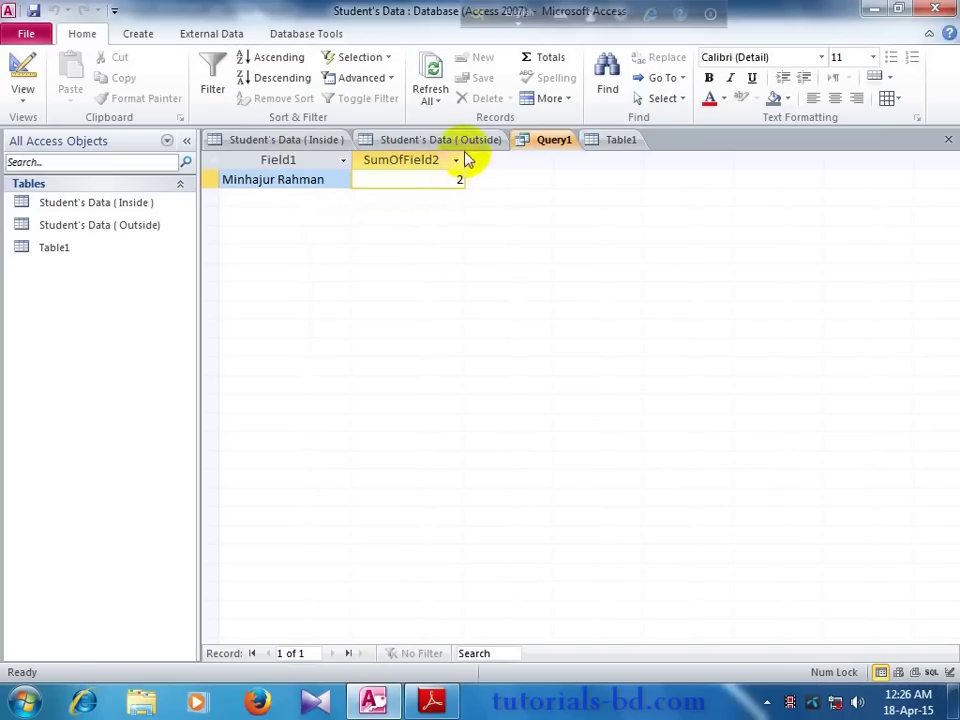
pyautogui.click(605, 140)
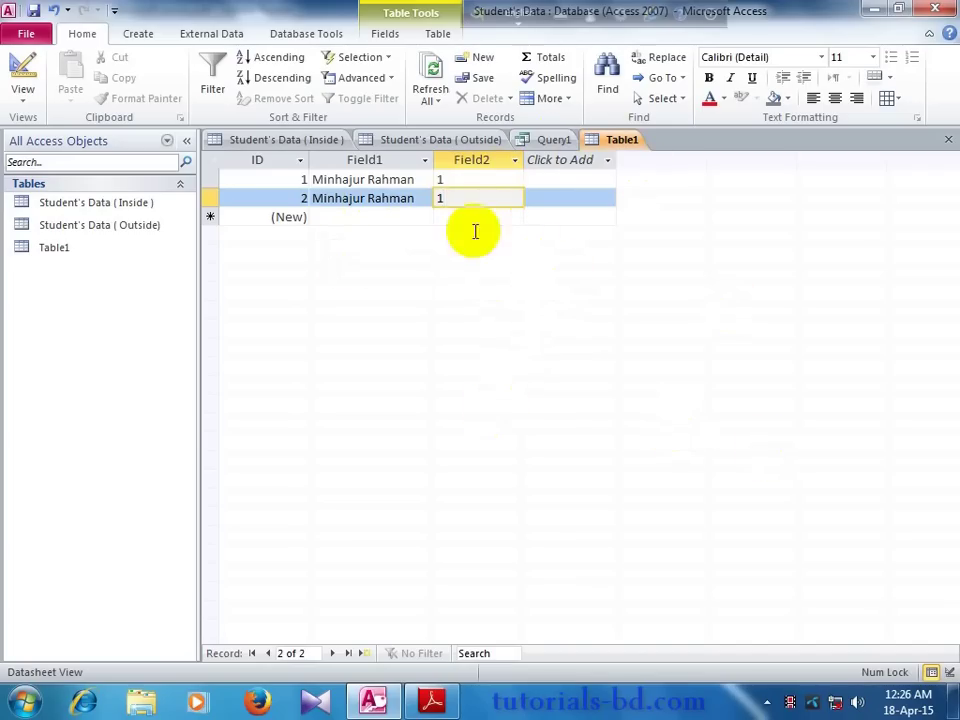
# Step: Compare Query1's sum of 2 against Table1's two rows, then view both Student's Data datasheets
pyautogui.click(553, 142)
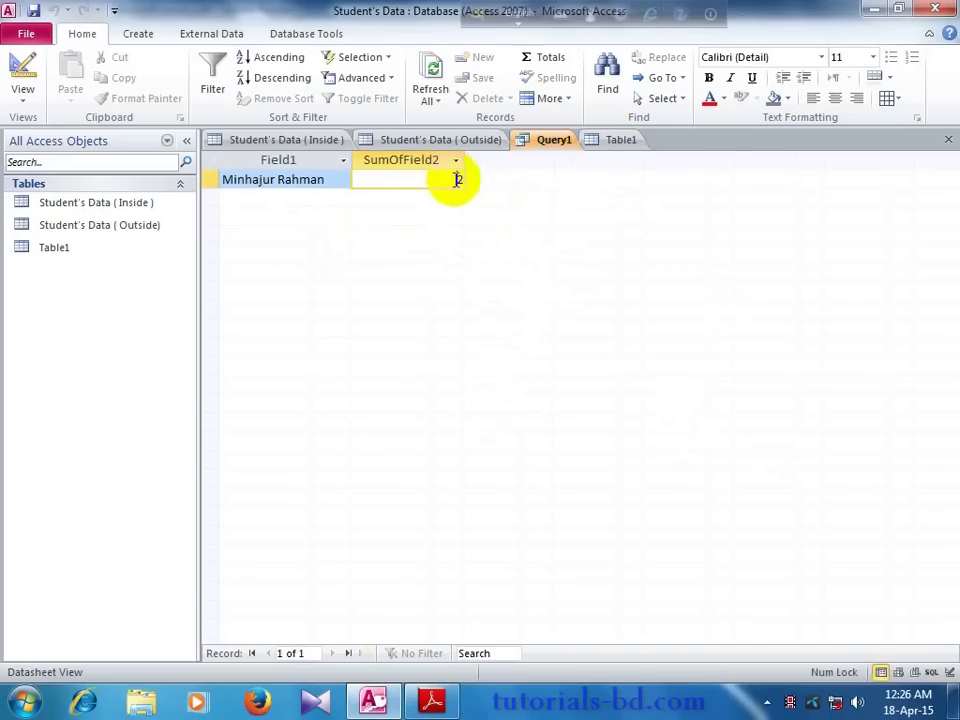
pyautogui.click(615, 140)
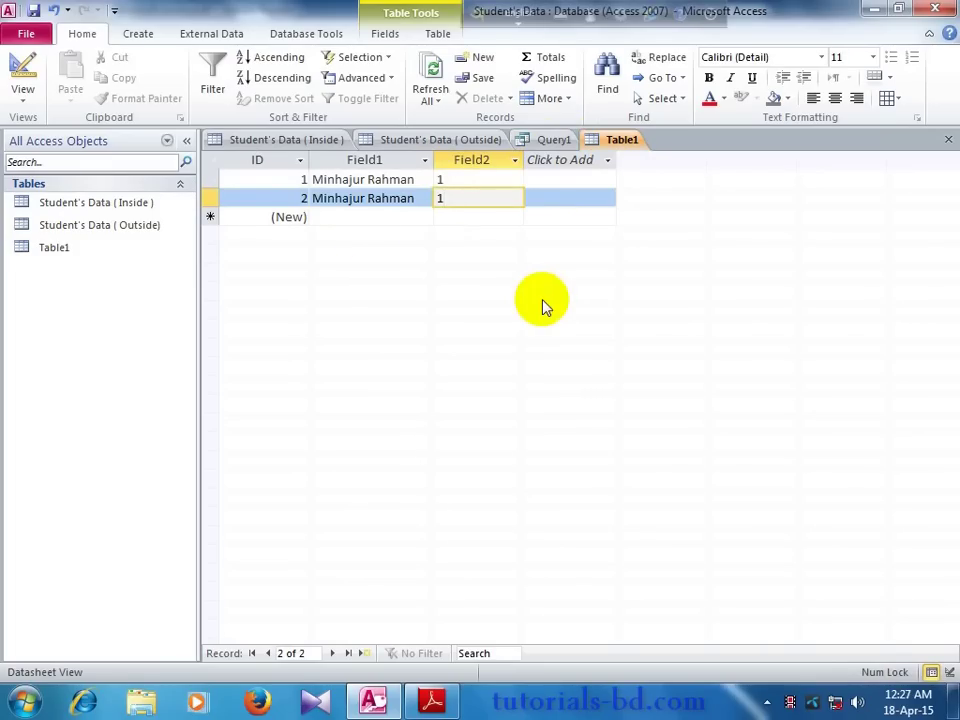
pyautogui.click(567, 145)
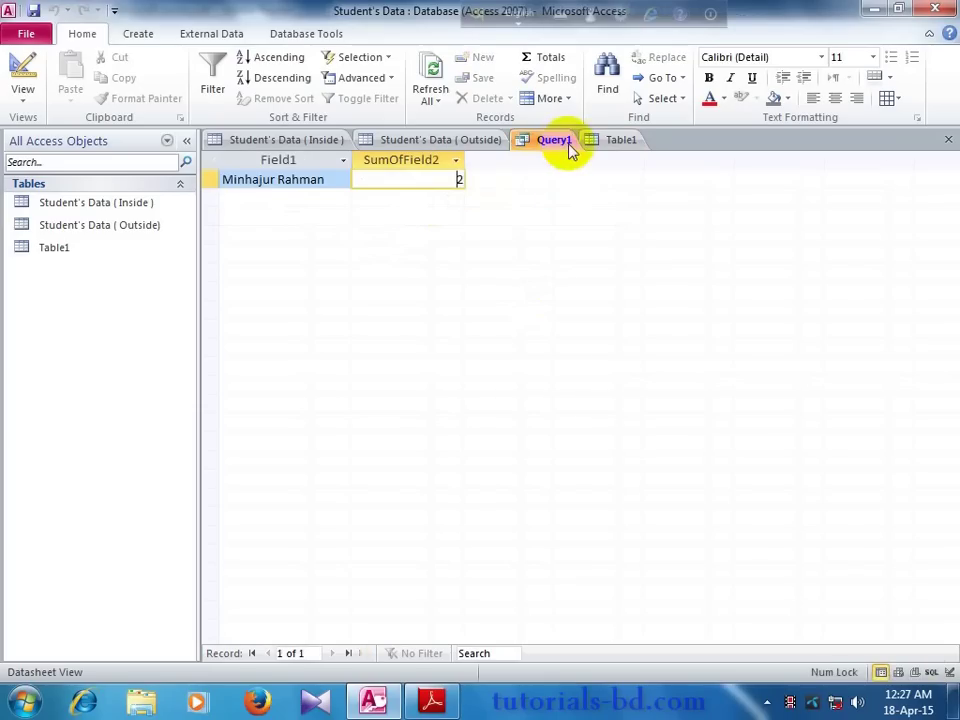
pyautogui.click(596, 145)
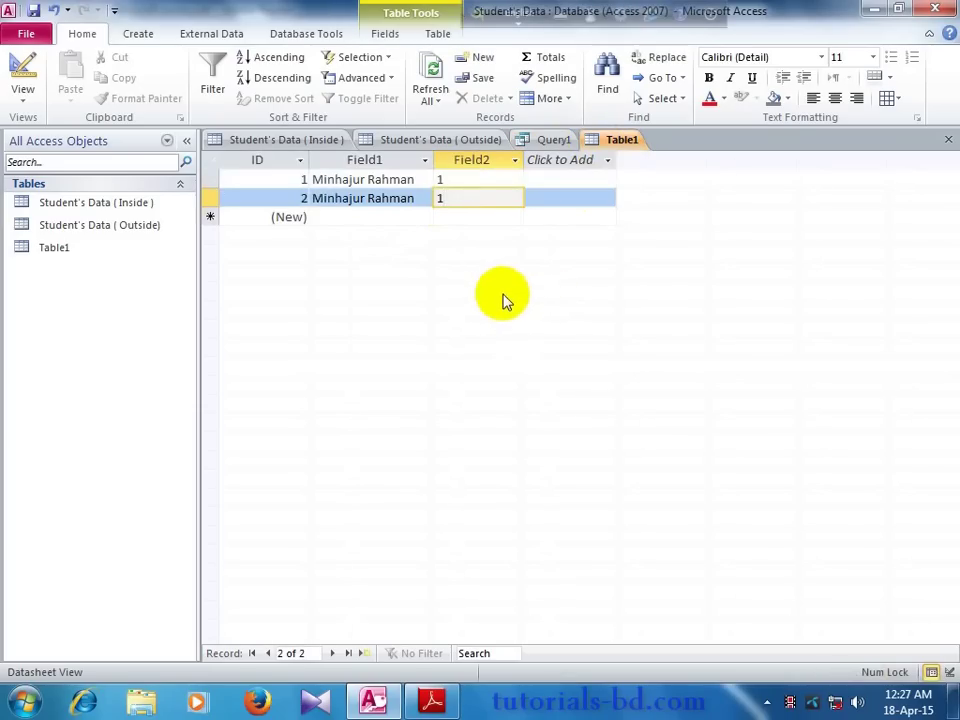
pyautogui.click(549, 146)
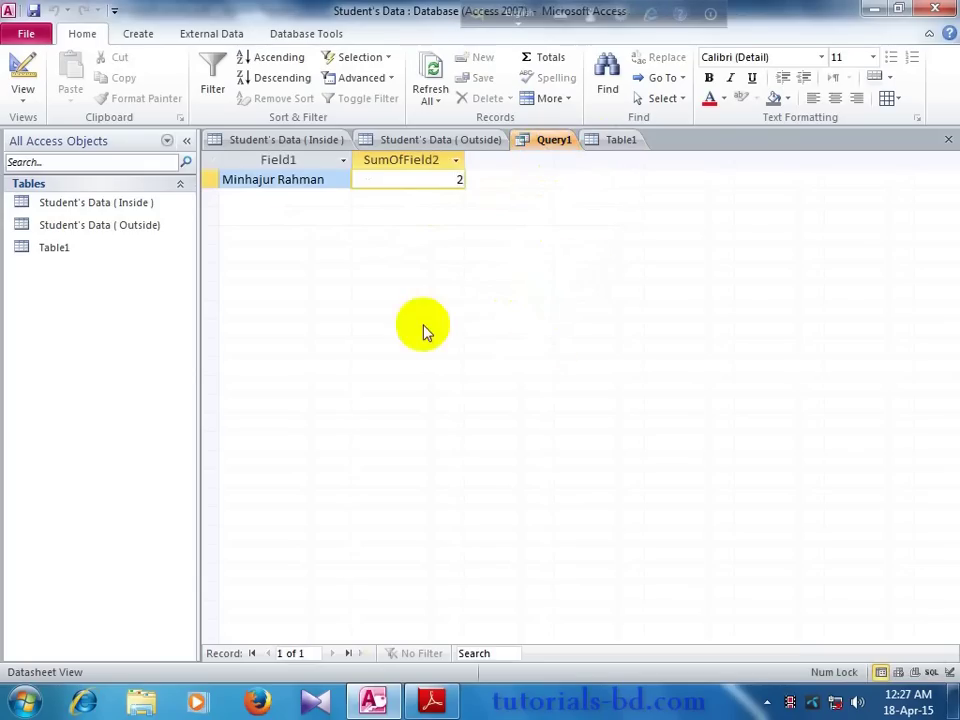
pyautogui.click(435, 144)
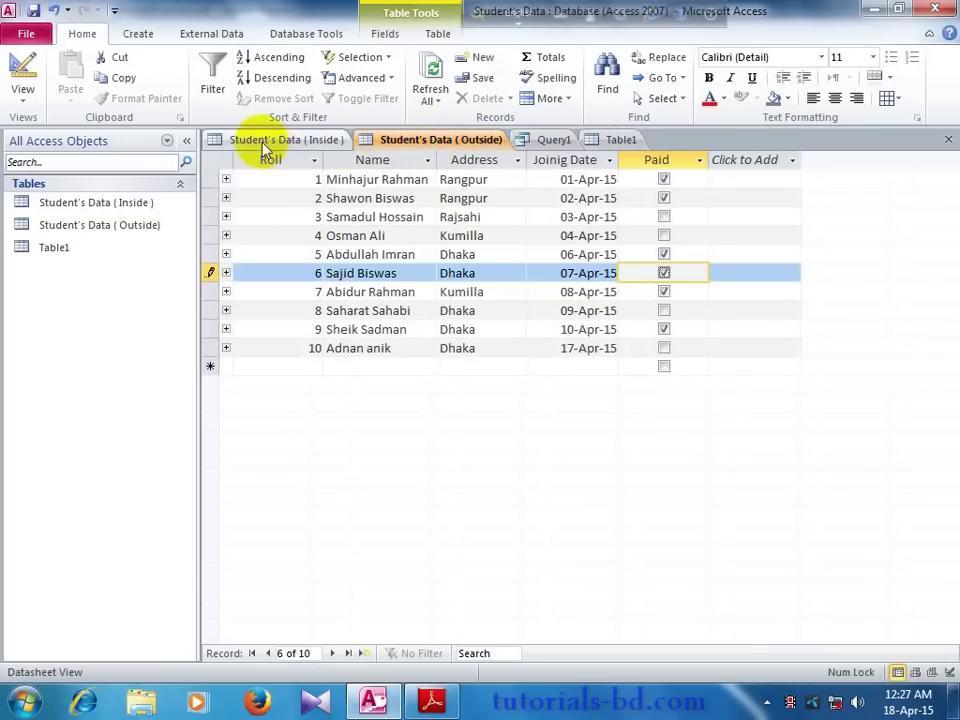
pyautogui.click(267, 144)
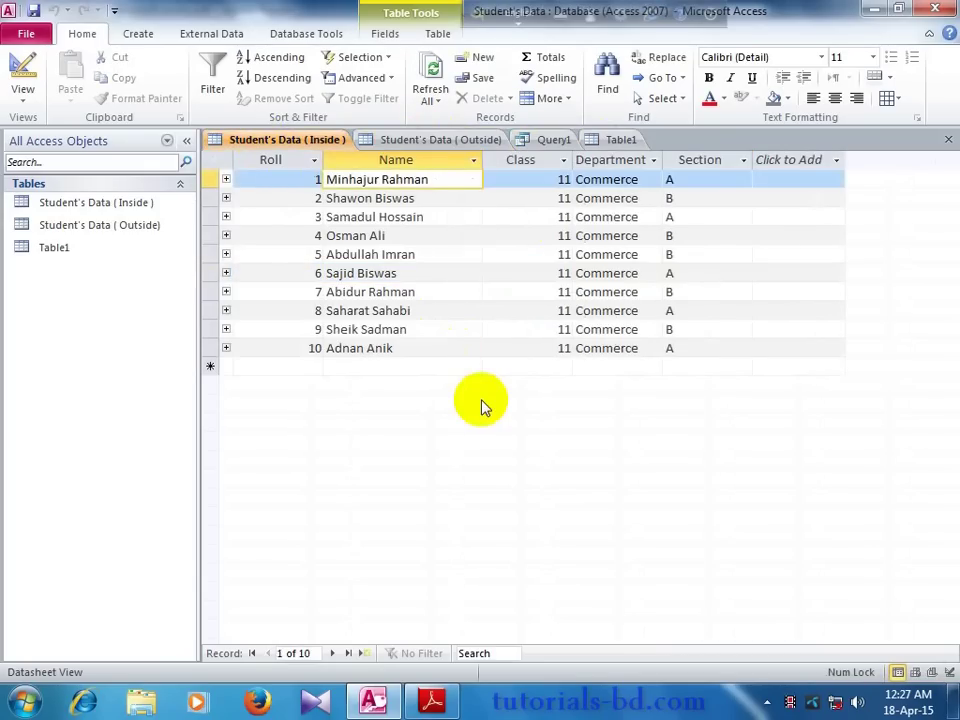